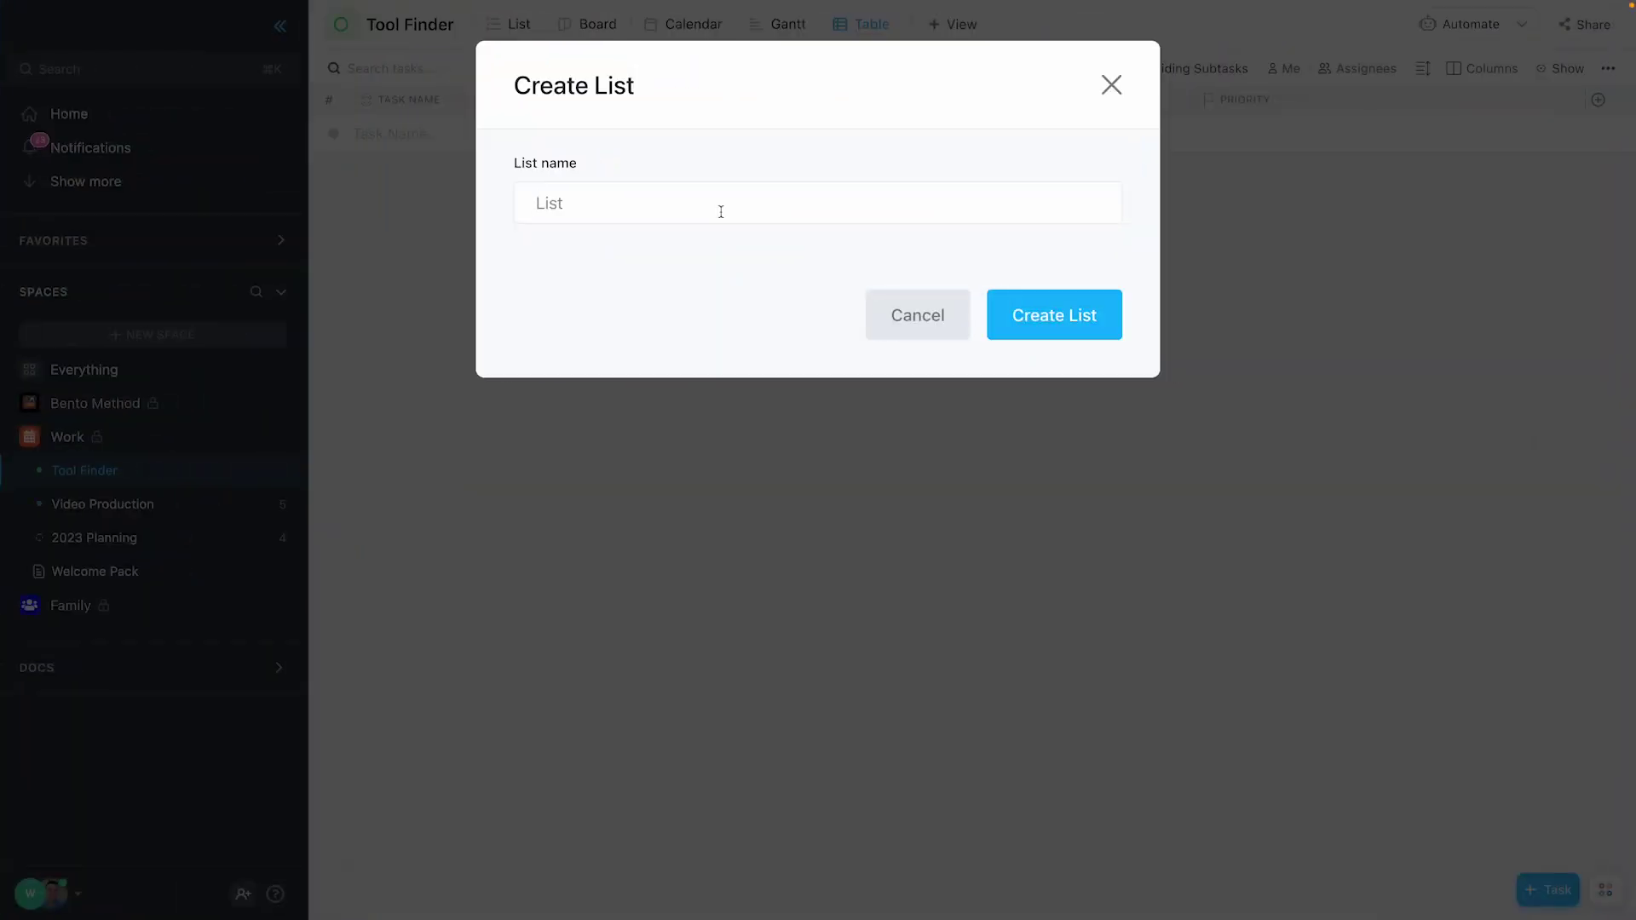
Create a new list named 'Event 2023: AI Conference' in the Work space
click(721, 212)
text(Event)
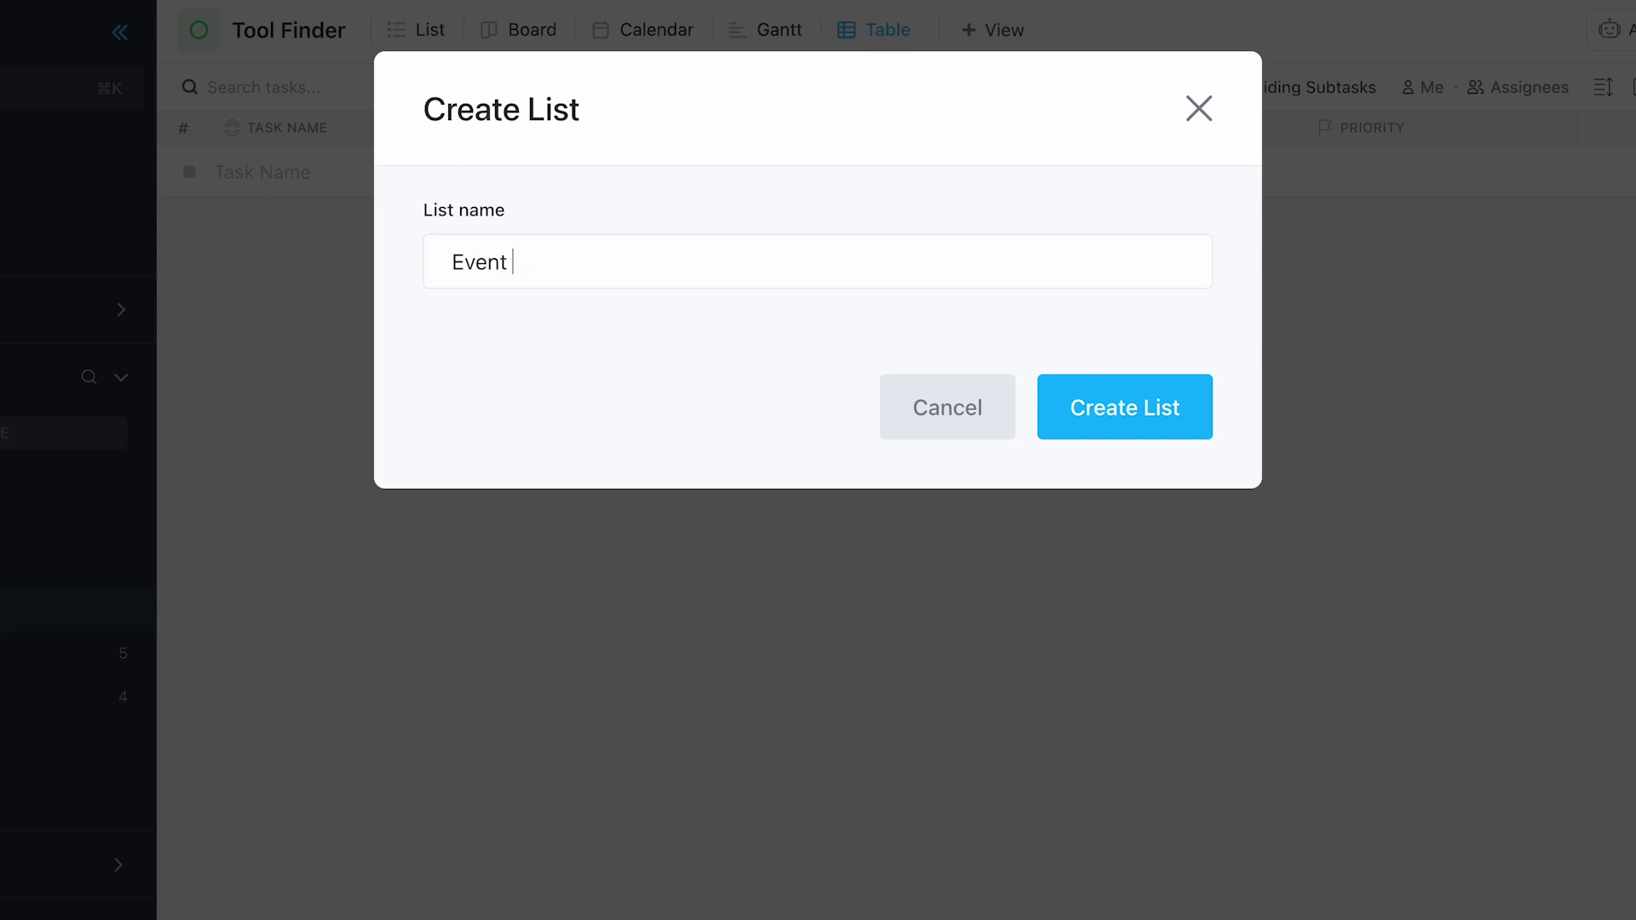
text( 2023: AI Confern)
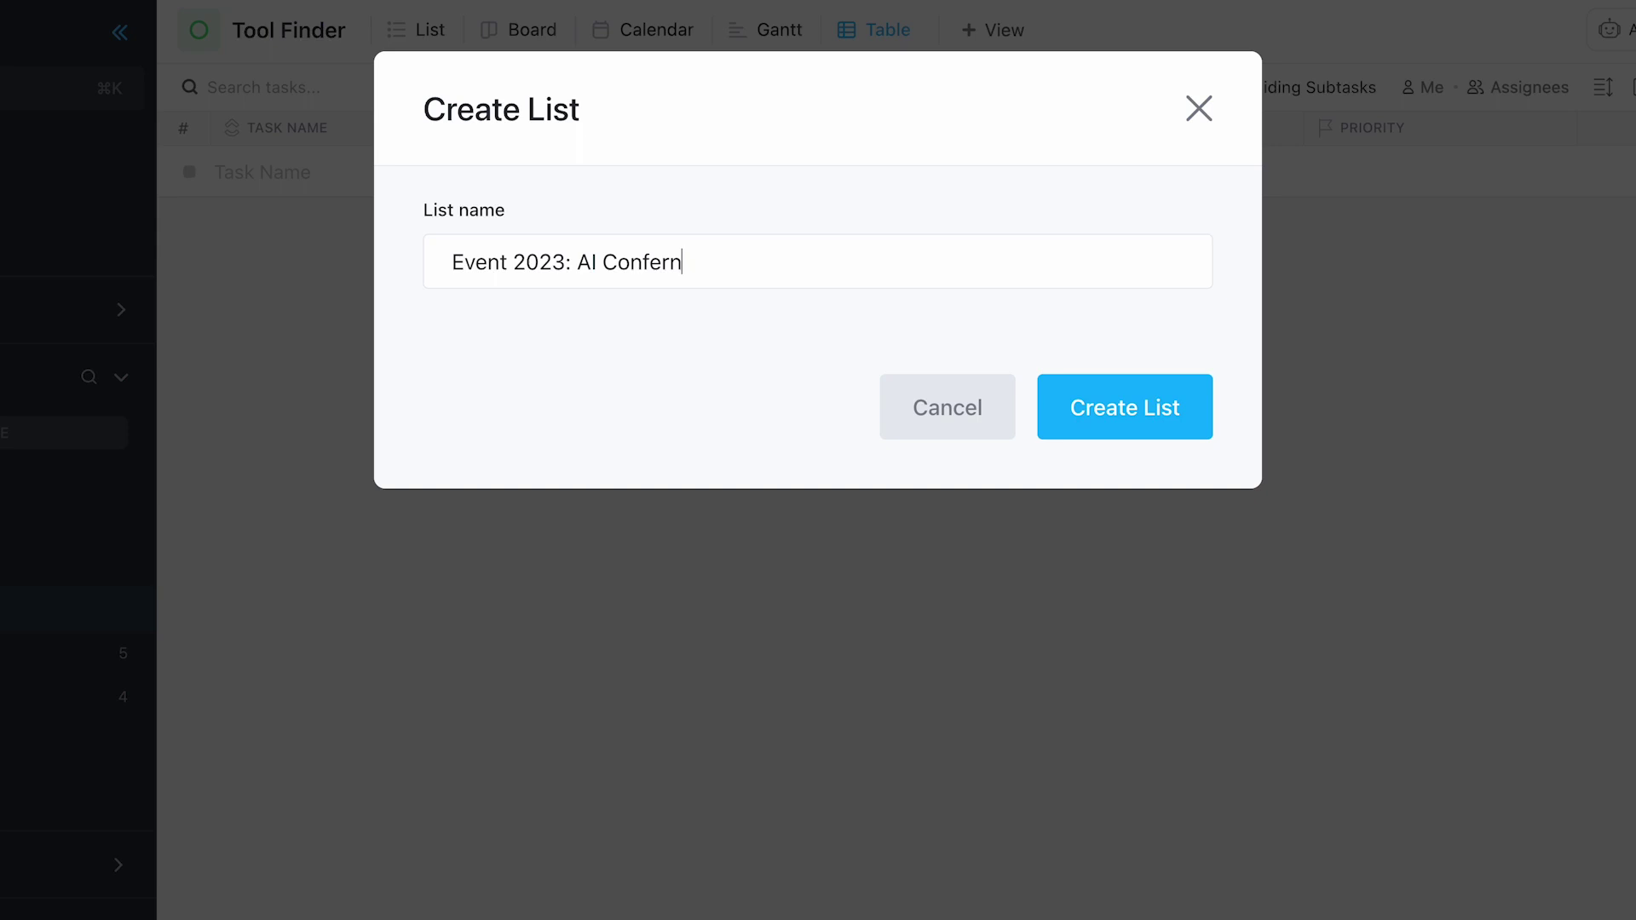
click(1184, 415)
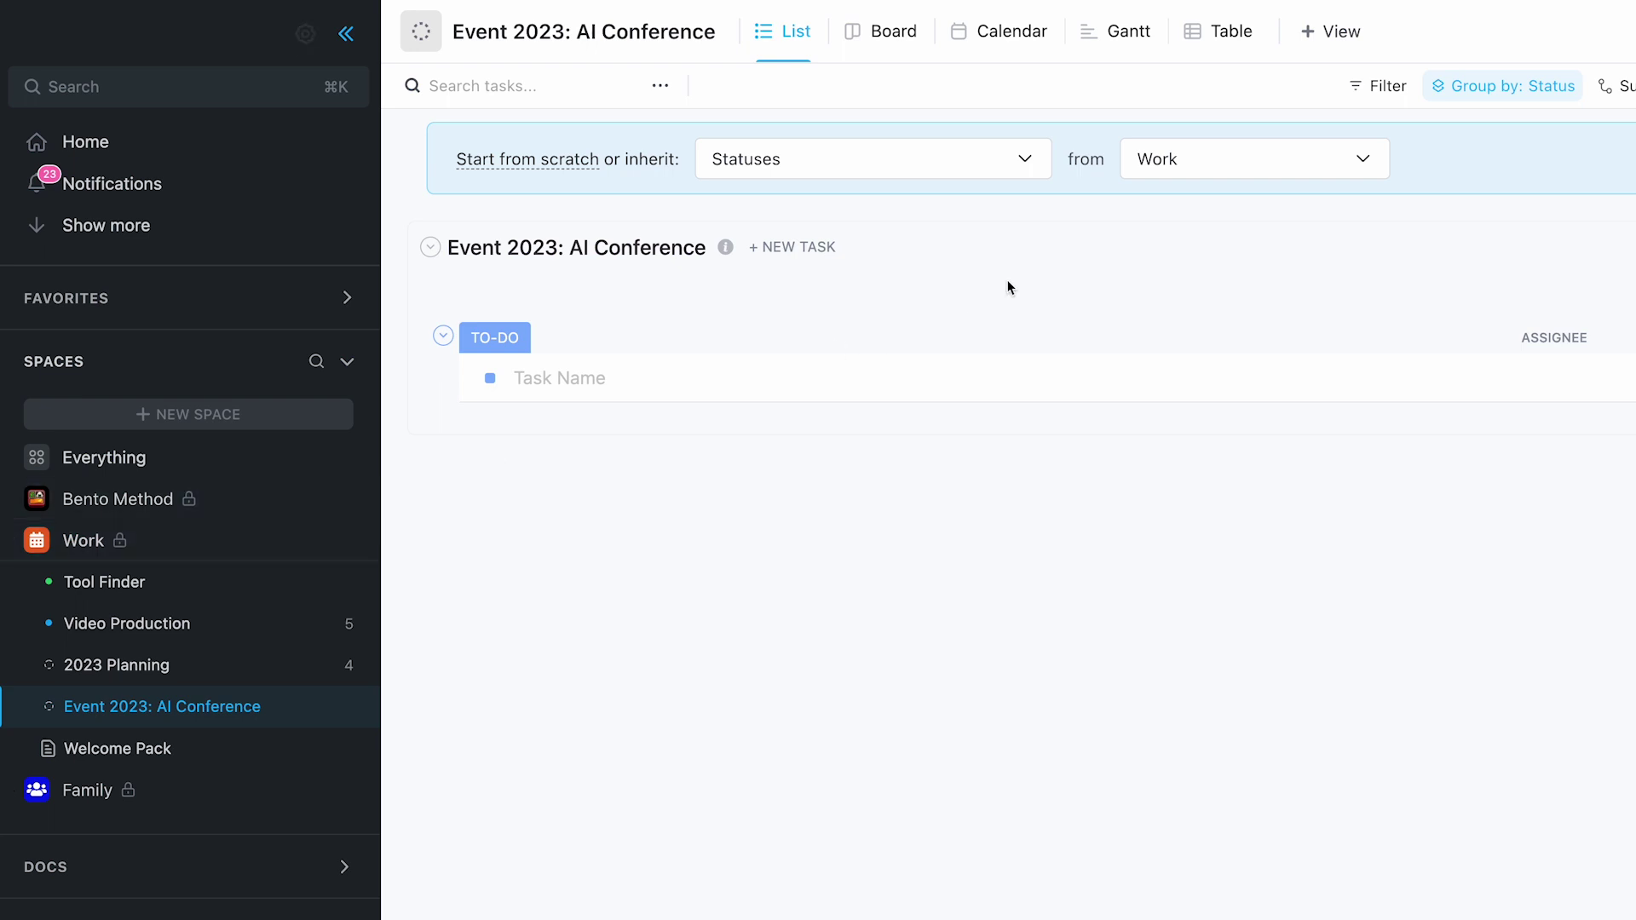
Keep Work as the status source, dismiss the inherit-statuses prompt, and set Group by to None
click(1235, 174)
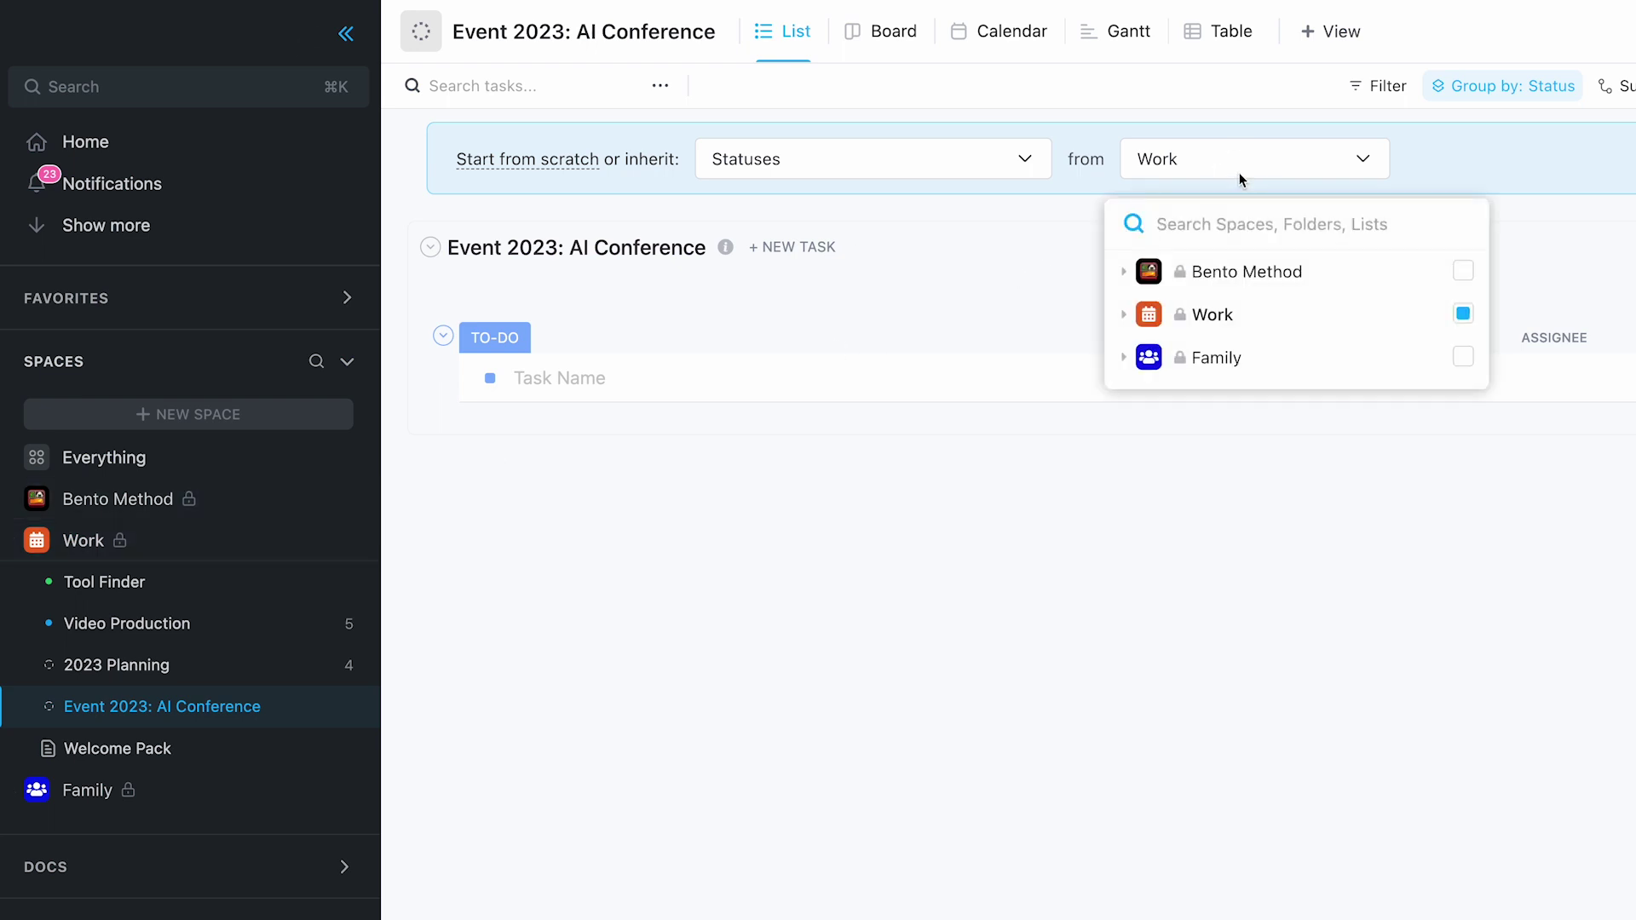
click(1623, 156)
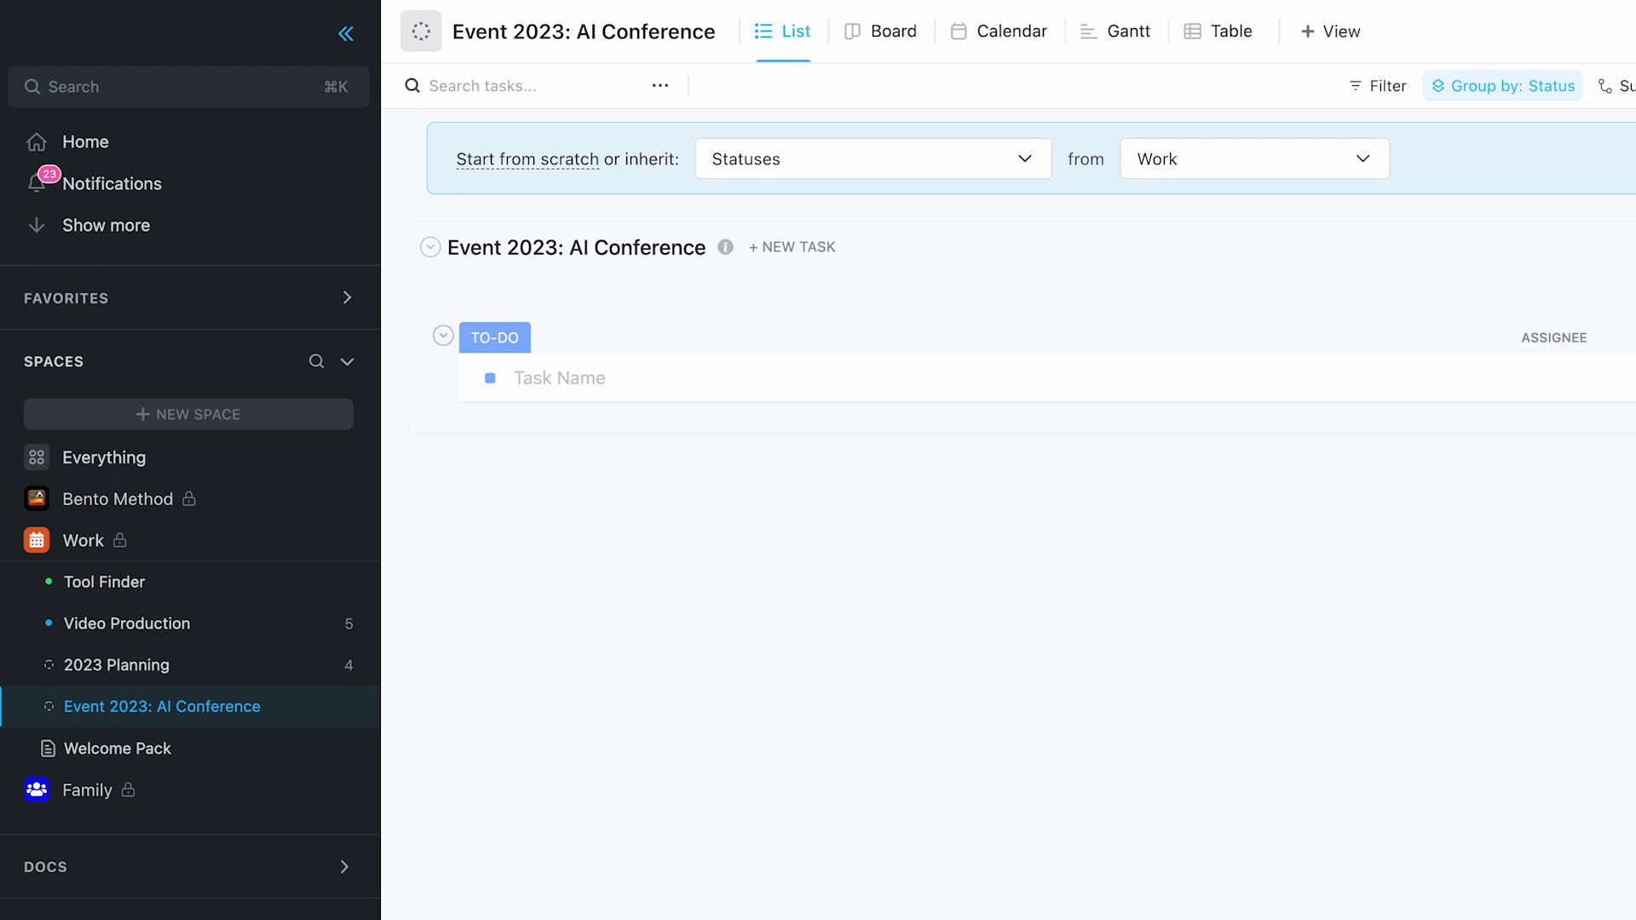
click(1623, 156)
click(1554, 86)
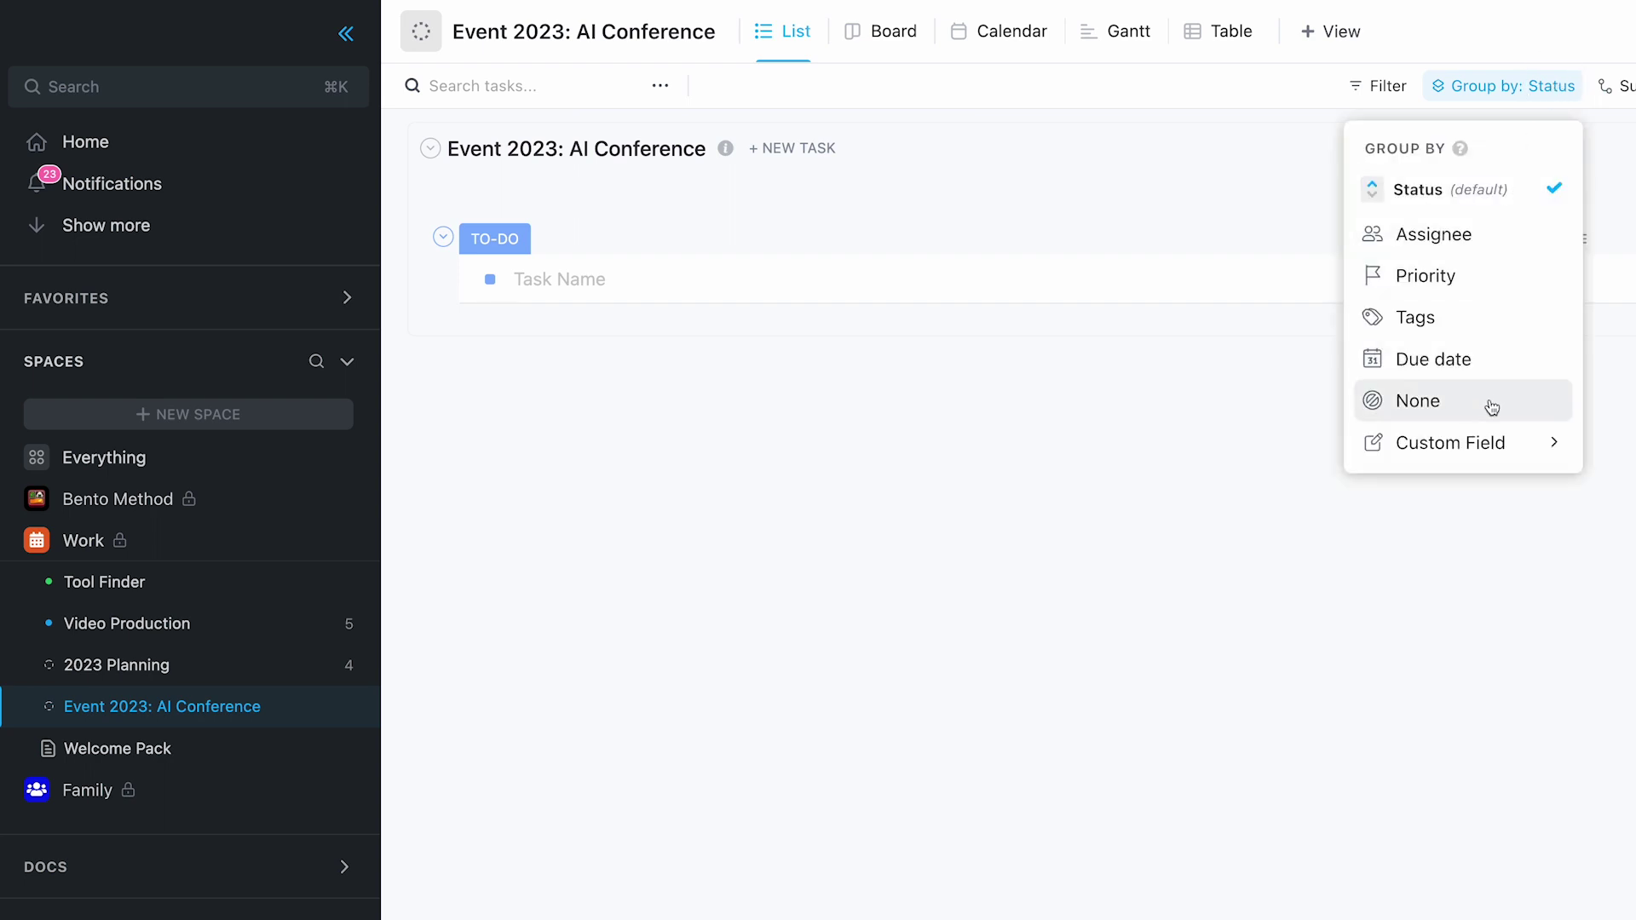
click(1491, 406)
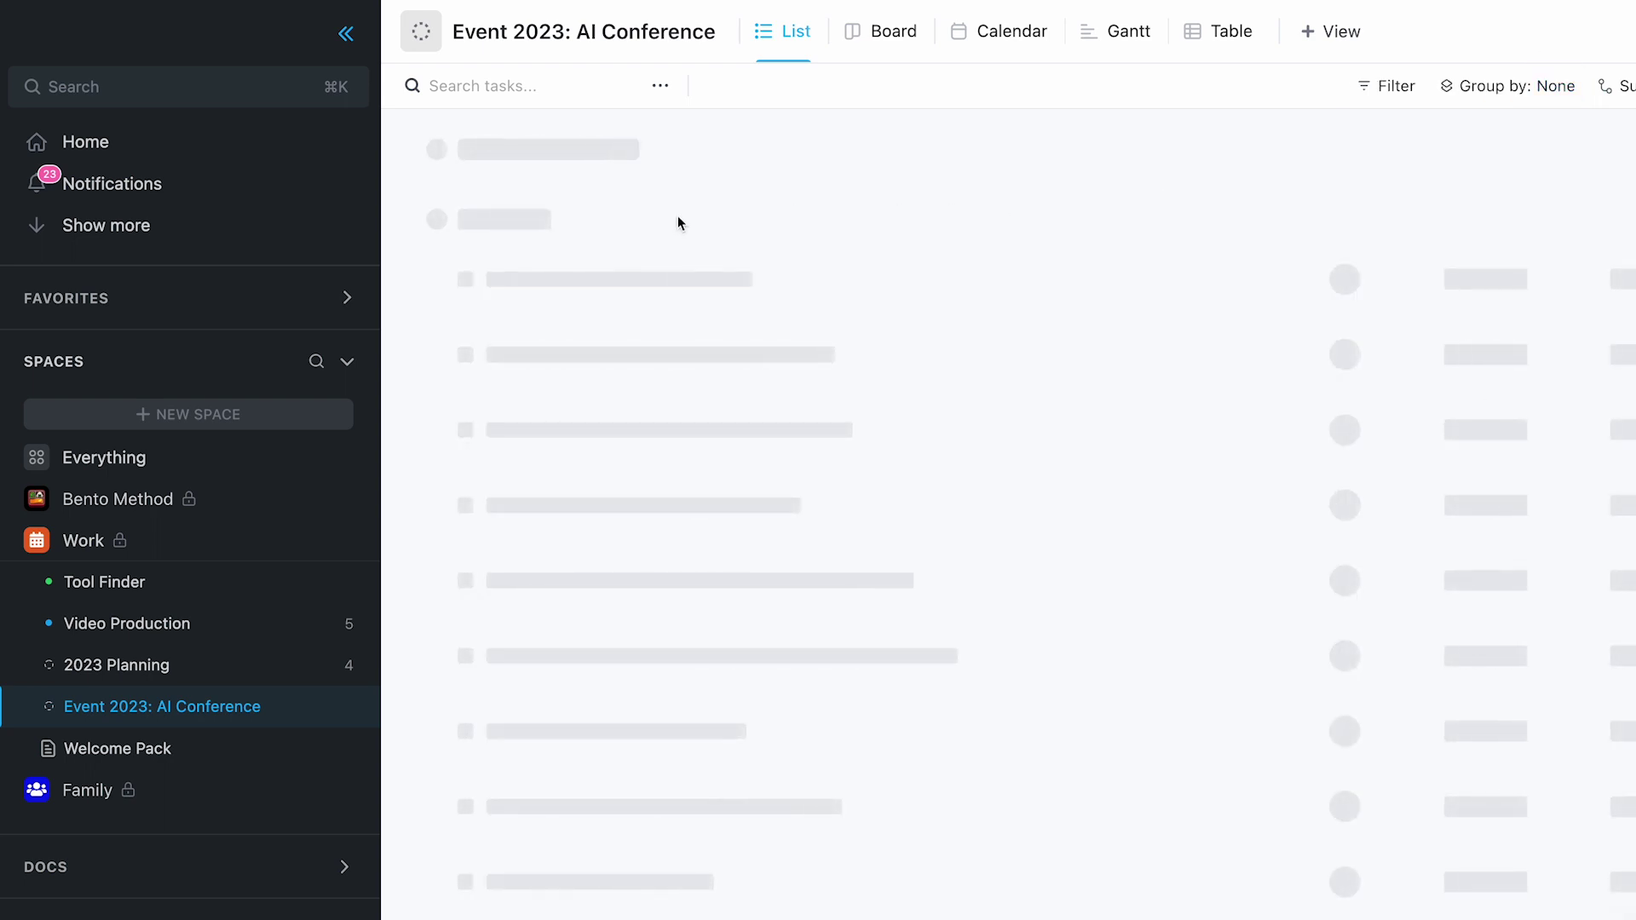
Enter the conference tasks, starting with 'The Future of Tasks' and 'AI Co-Pilots at Work'
click(580, 255)
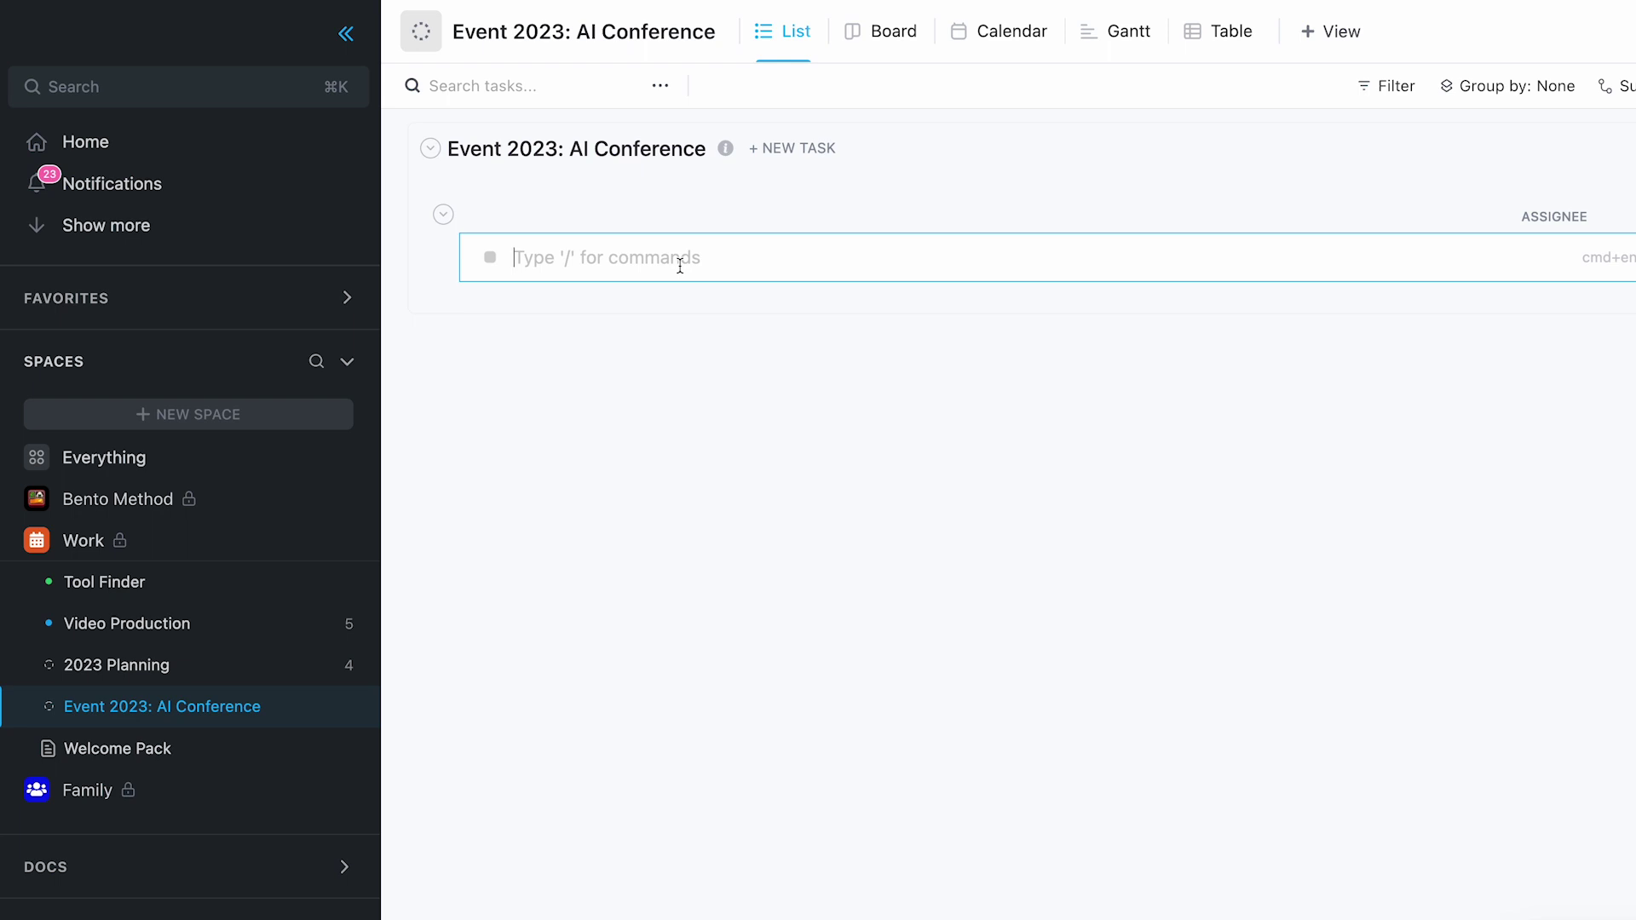
text(The Future of Tasks)
key(Return)
text(AI Co-Pilots at Work)
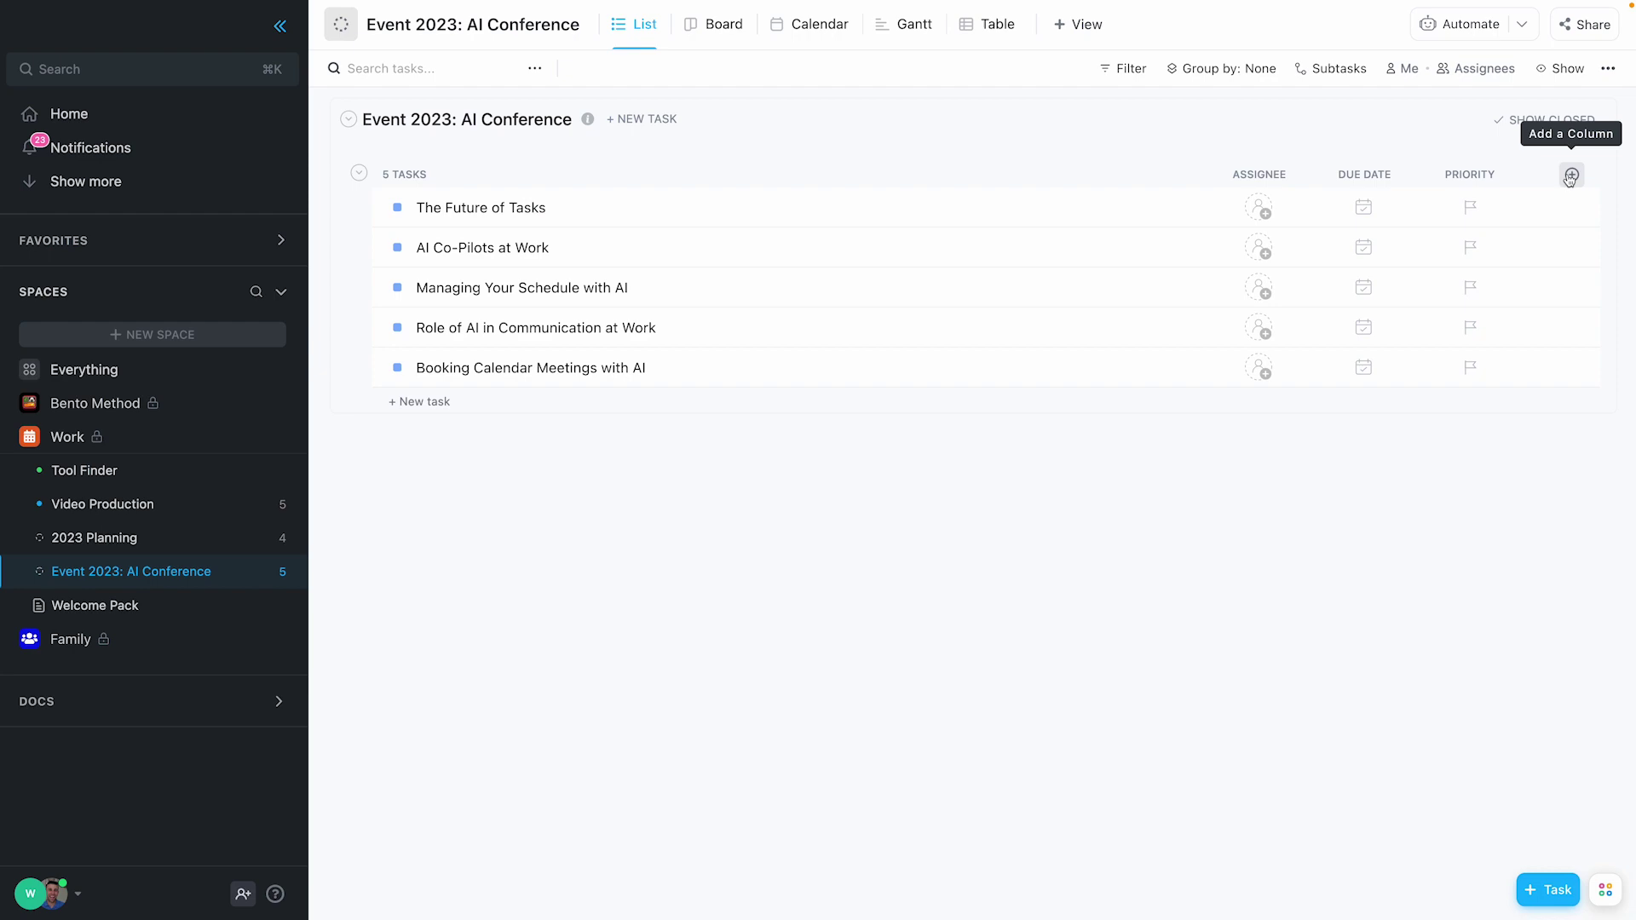
Add a checkbox column named 'Emailed?'
click(1559, 211)
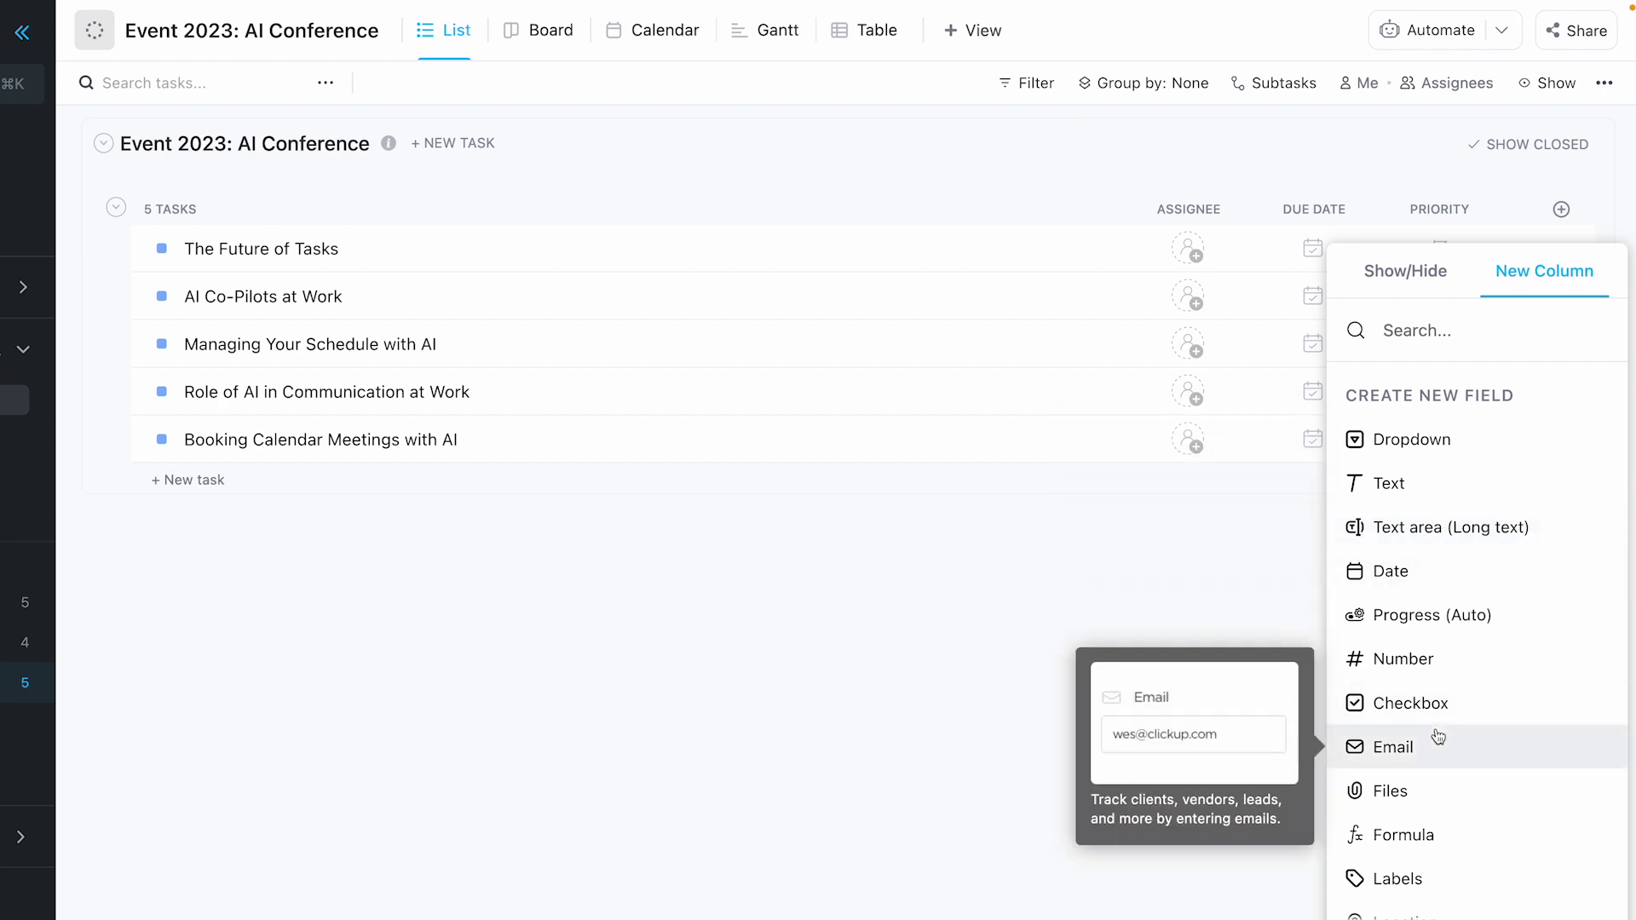
scroll(1438, 736, down, 2)
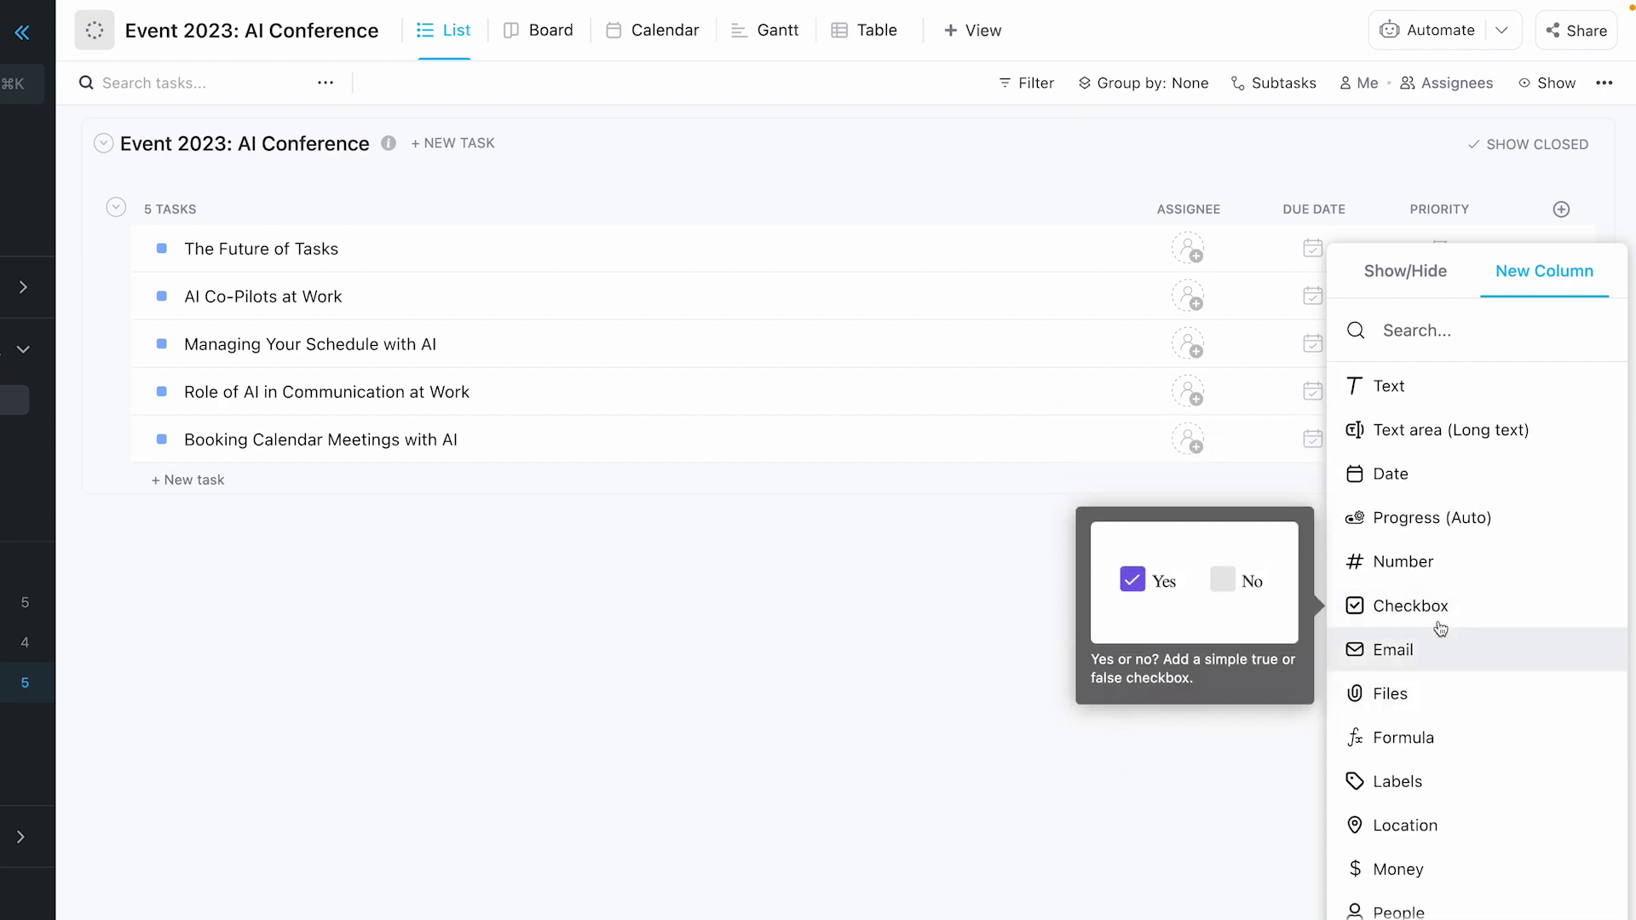
click(1438, 617)
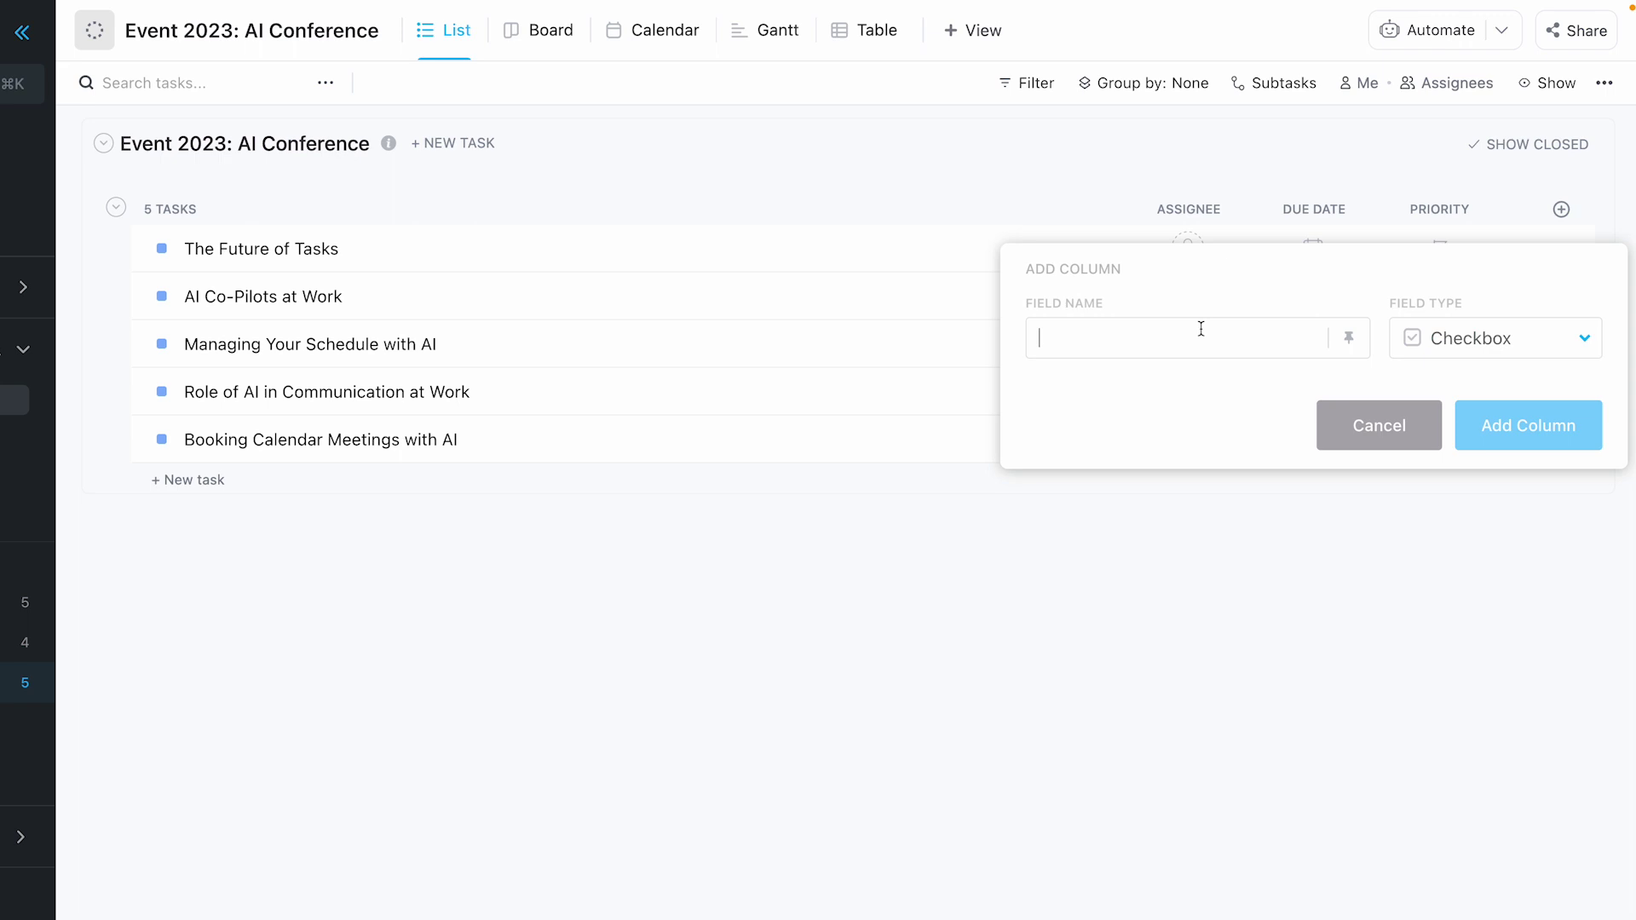
text(Emailed?)
click(1509, 426)
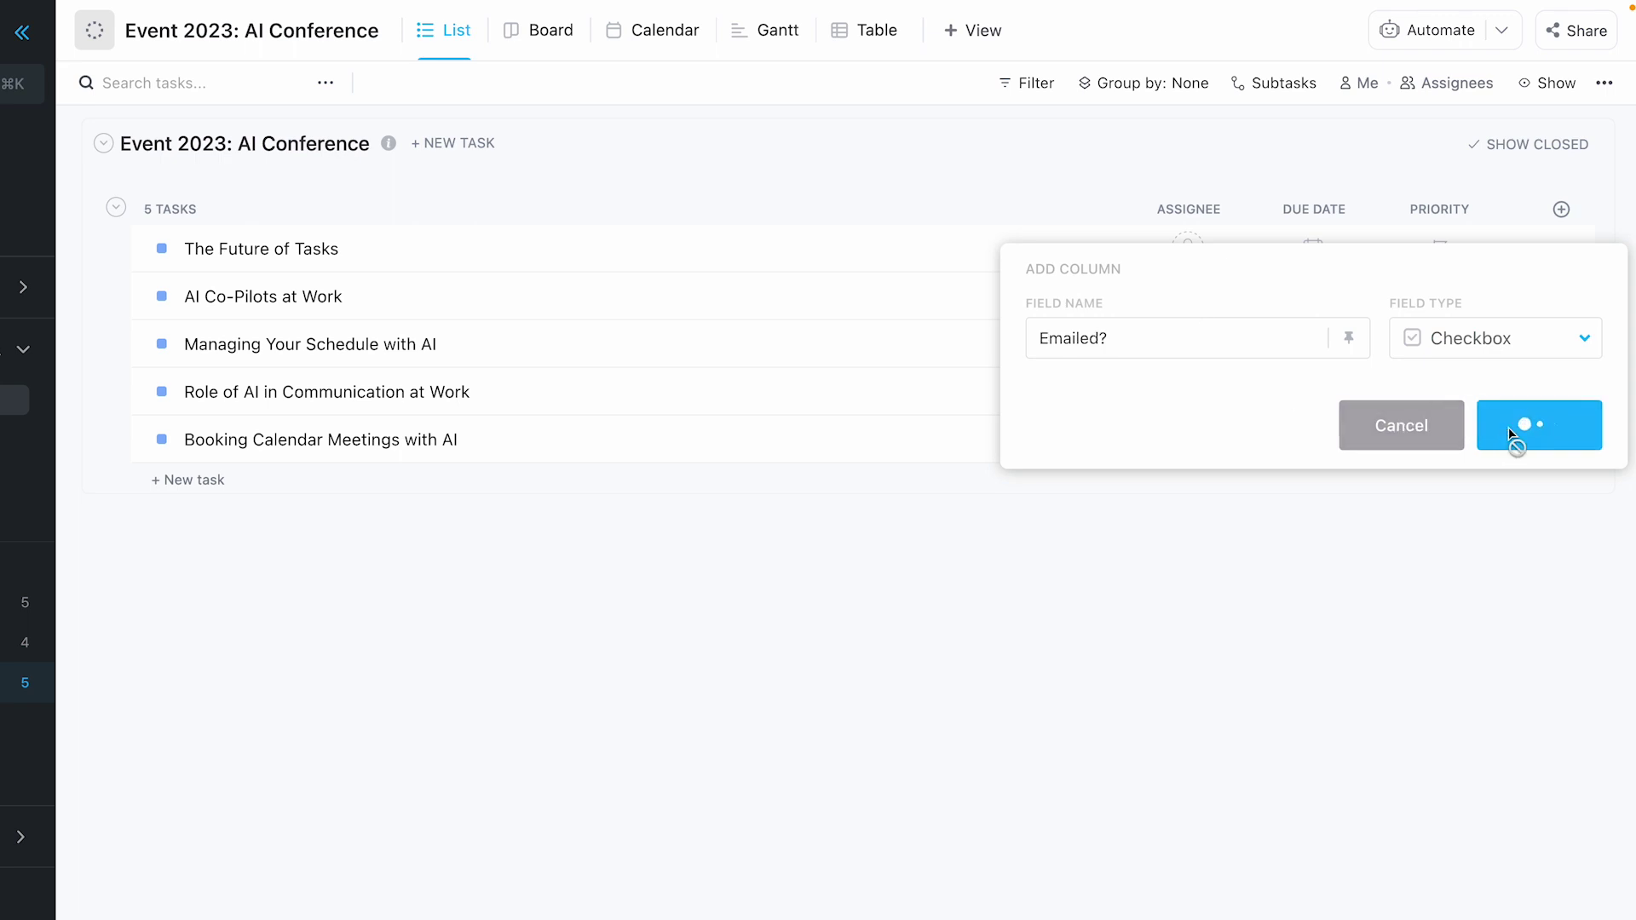
Add two more checkbox columns named 'Negotiating' and 'Secured'
click(1561, 209)
click(1431, 700)
text(Neg)
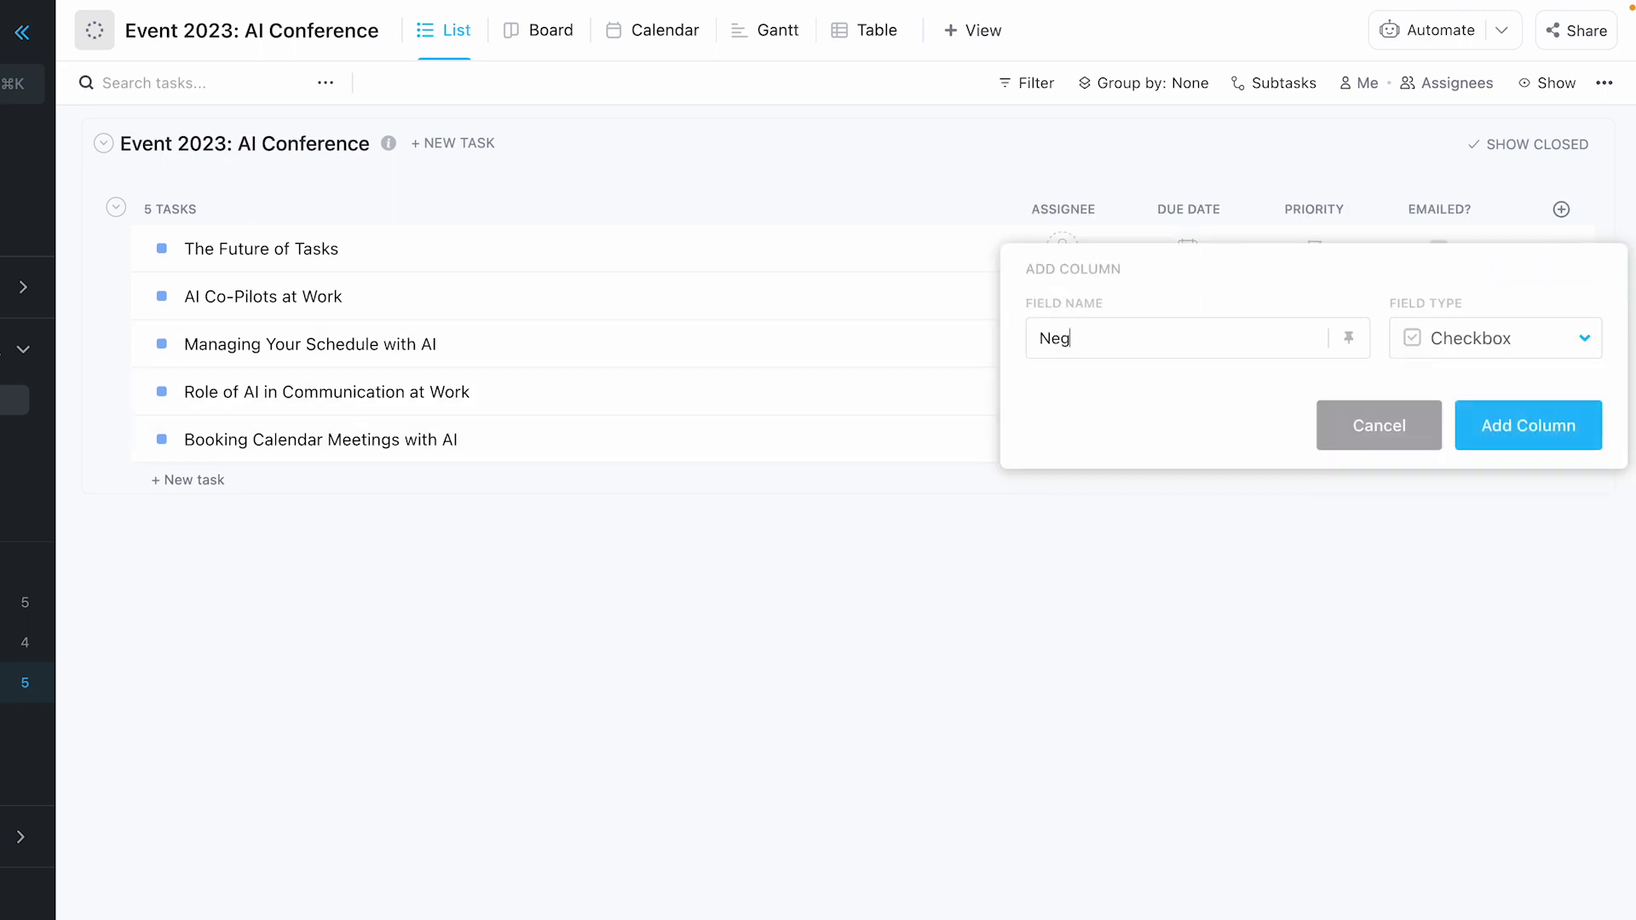
text(otiating)
click(1517, 438)
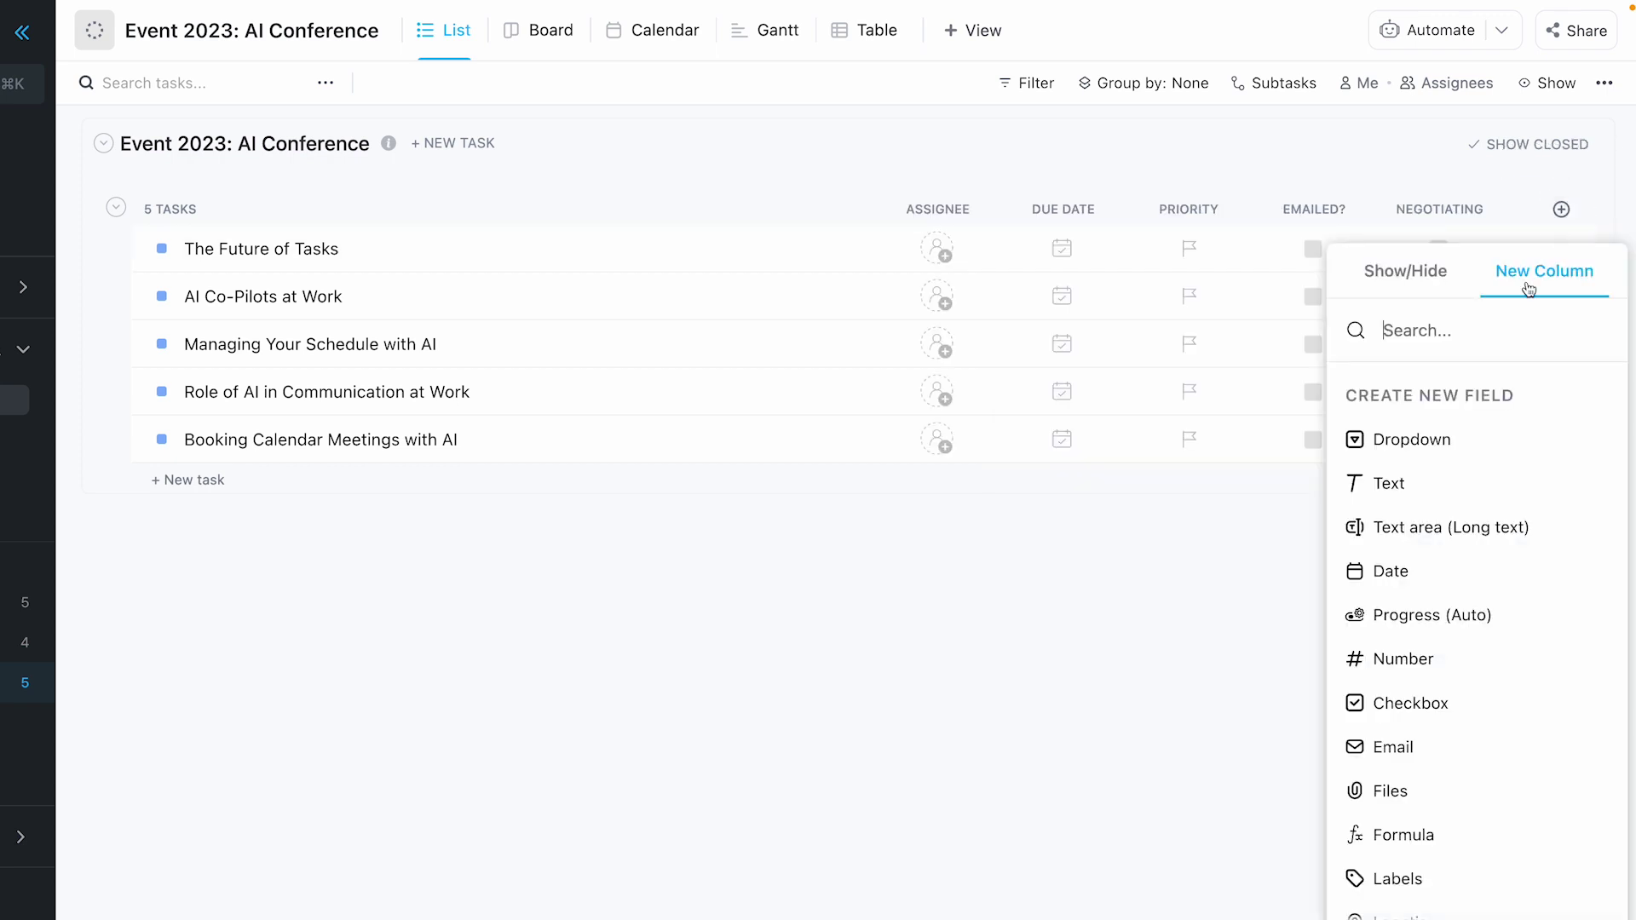
click(1454, 694)
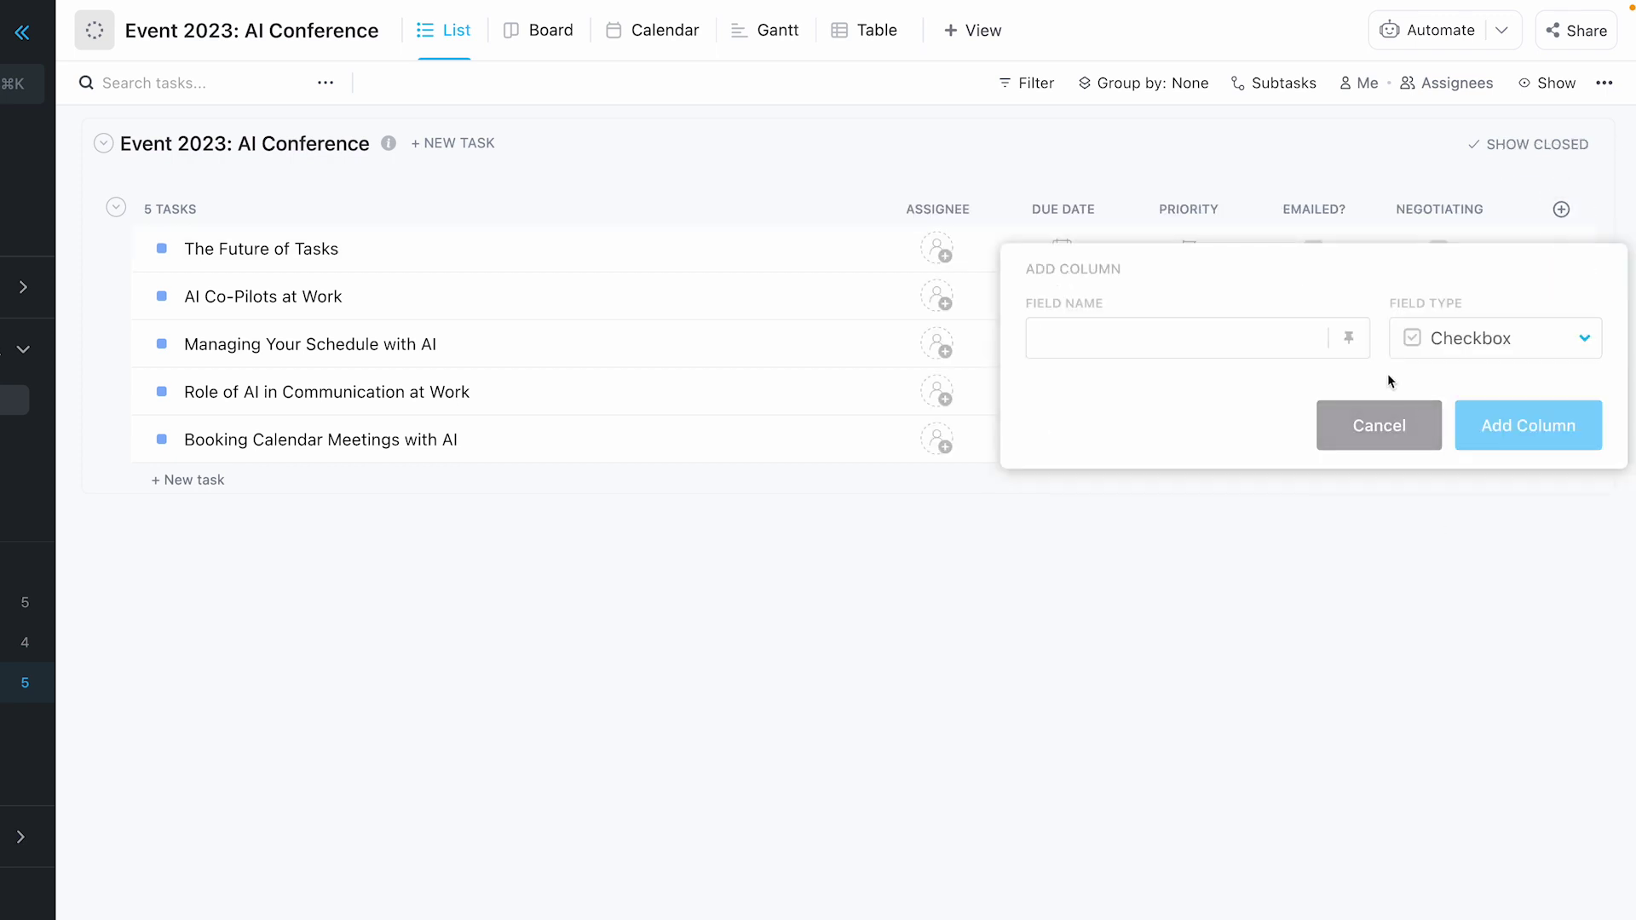
text(Secured)
click(1564, 442)
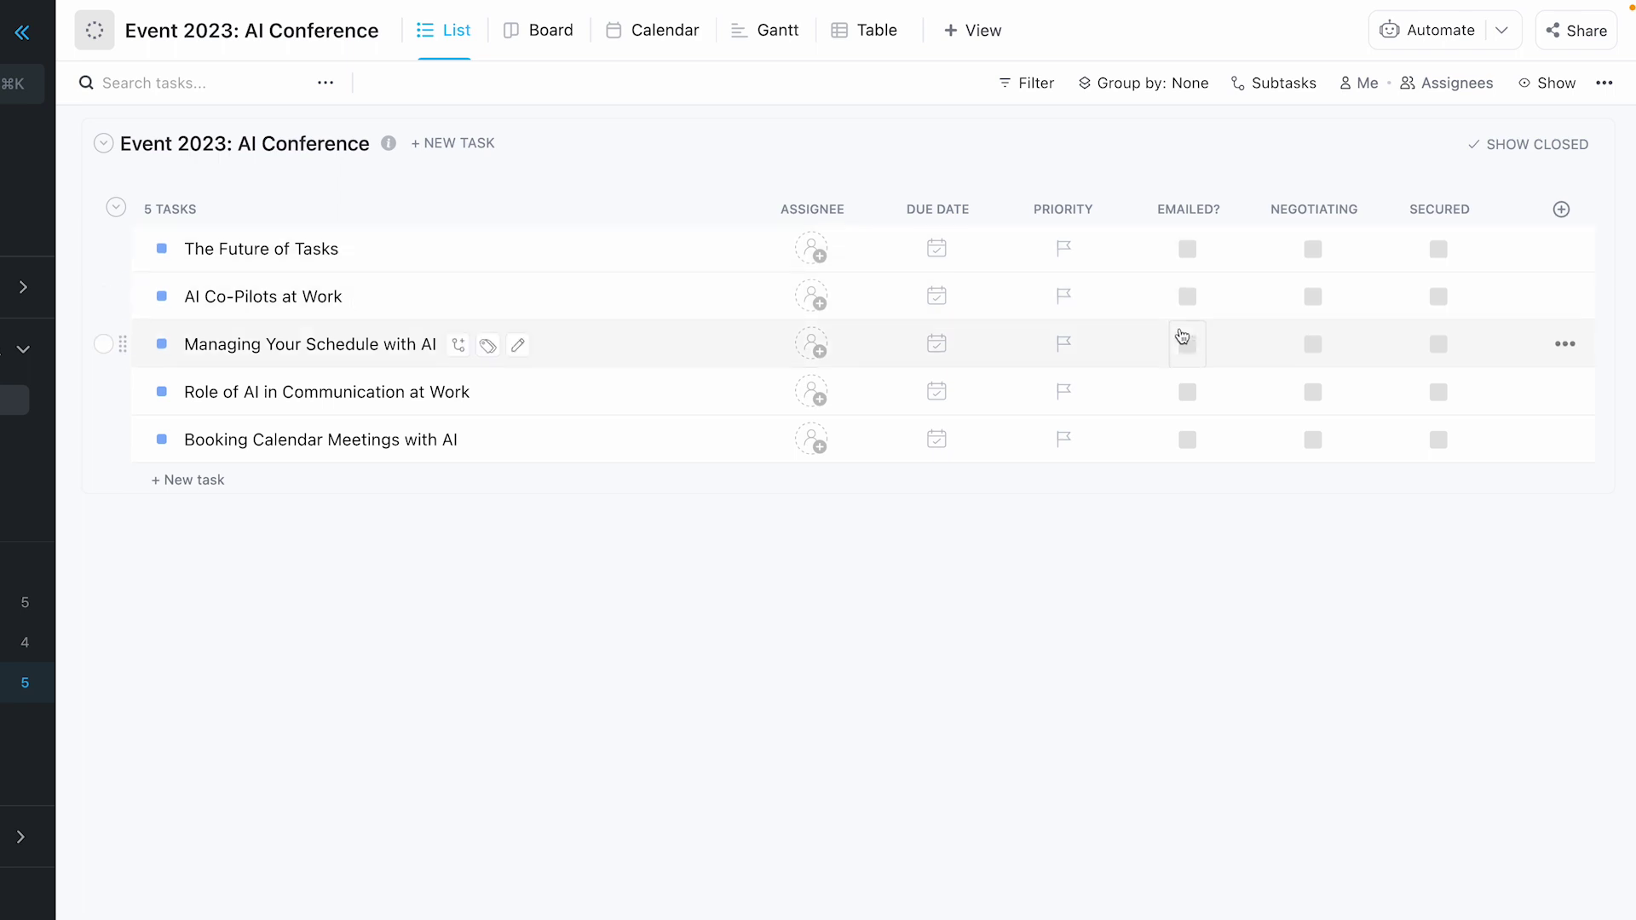
Tag The Future of Tasks 'tasks', and AI Co-Pilots at Work and Role of AI in Communication 'co-pilots'
click(390, 250)
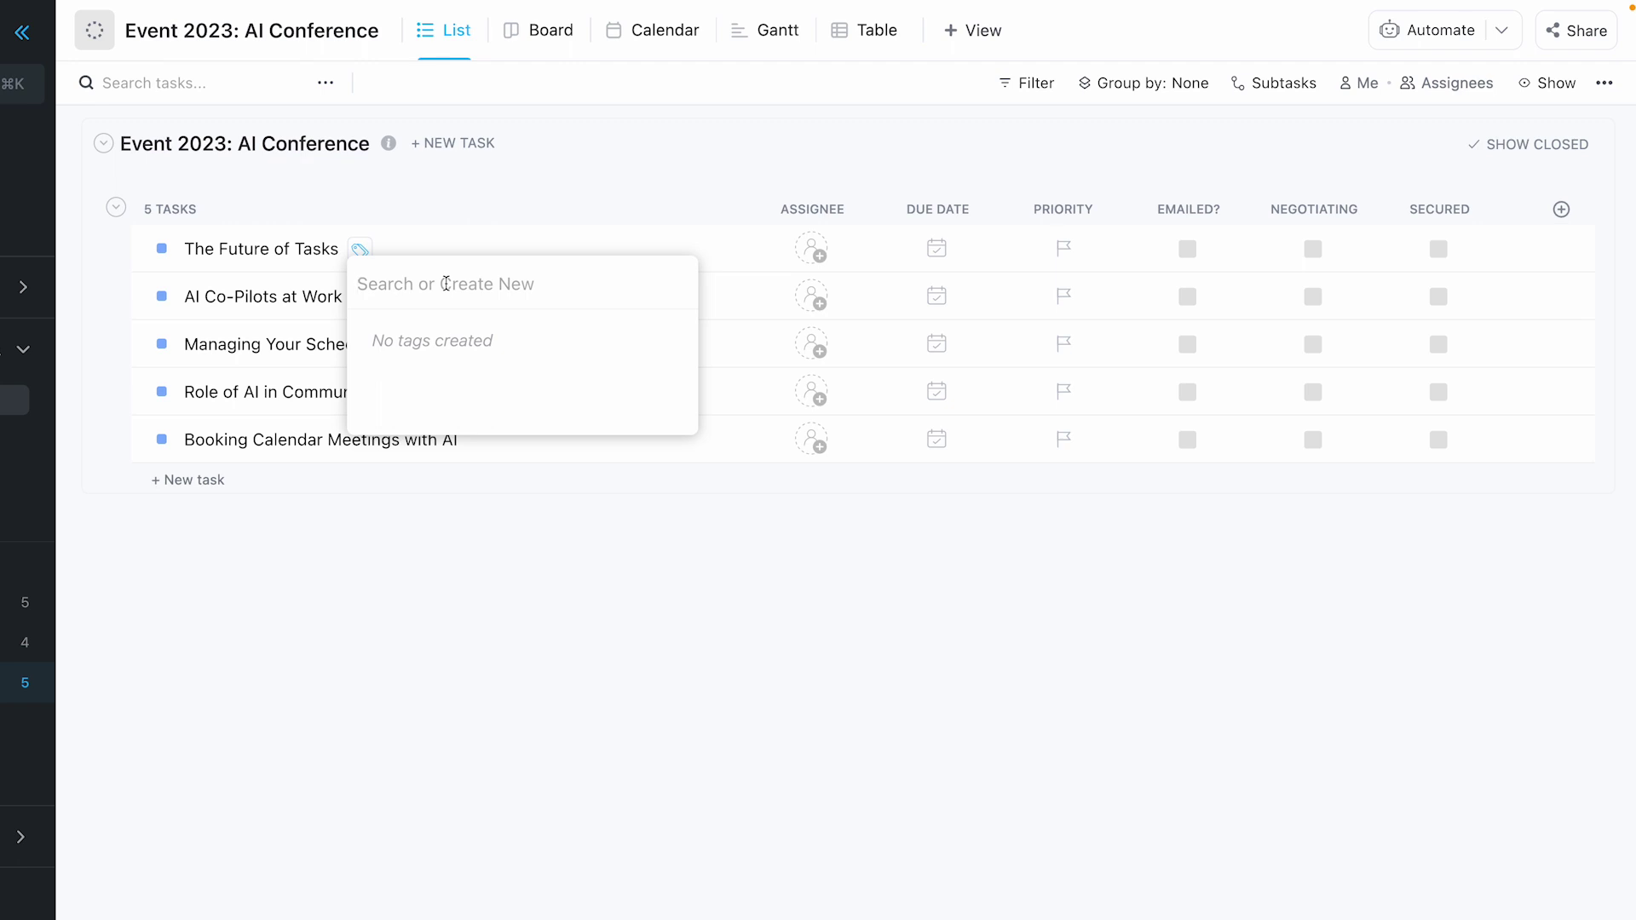
text(tasks)
key(Return)
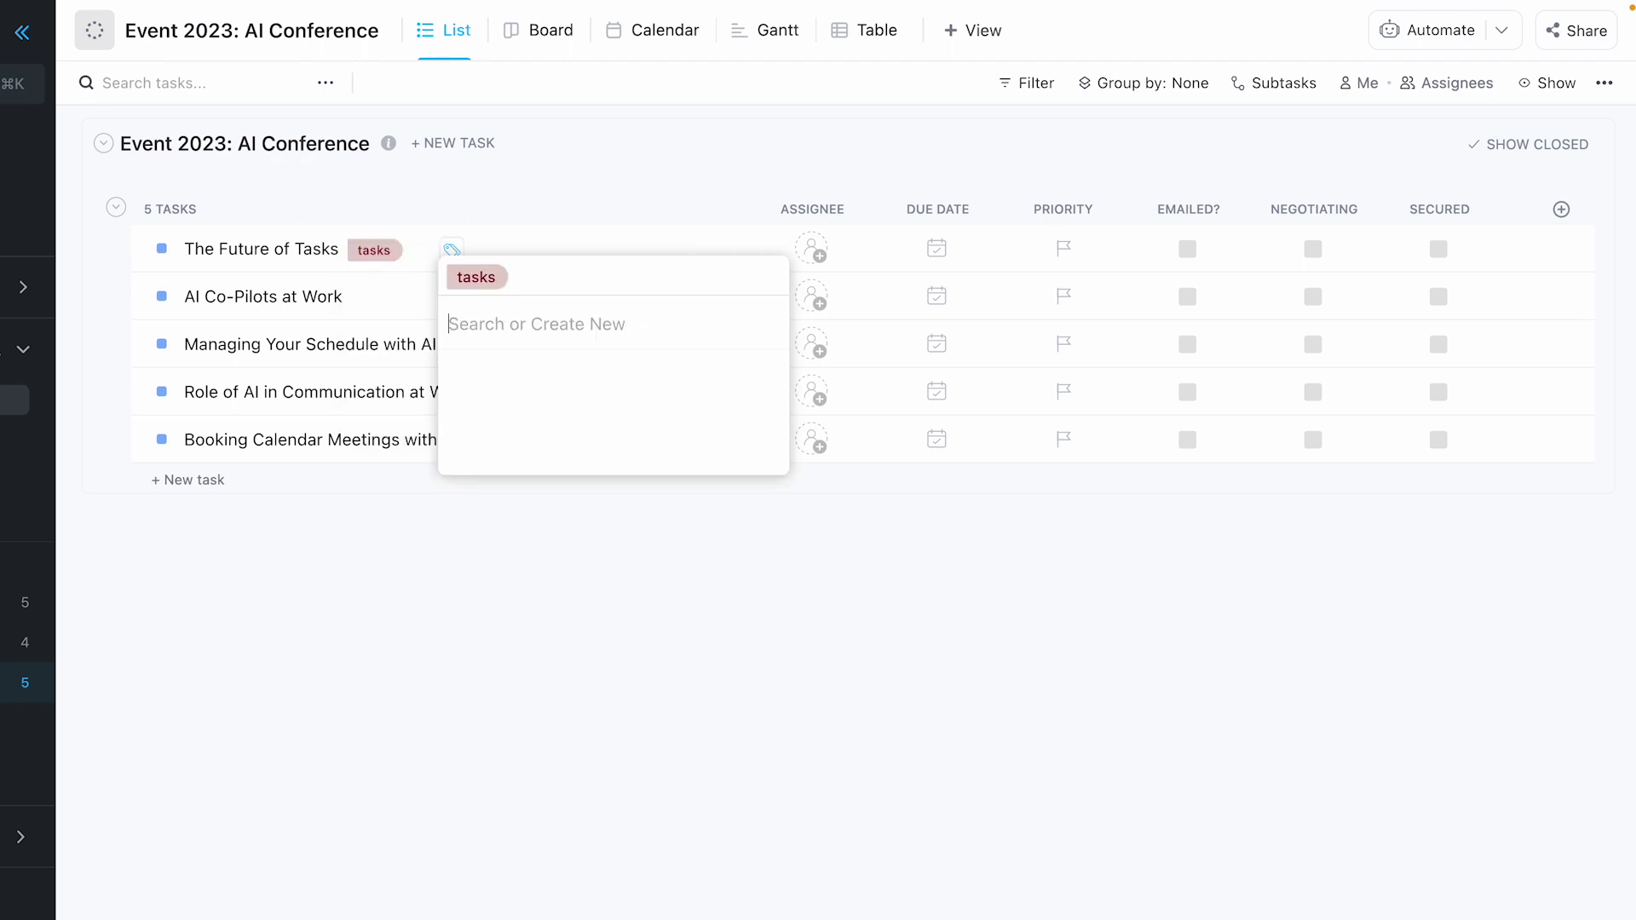
click(392, 304)
click(390, 299)
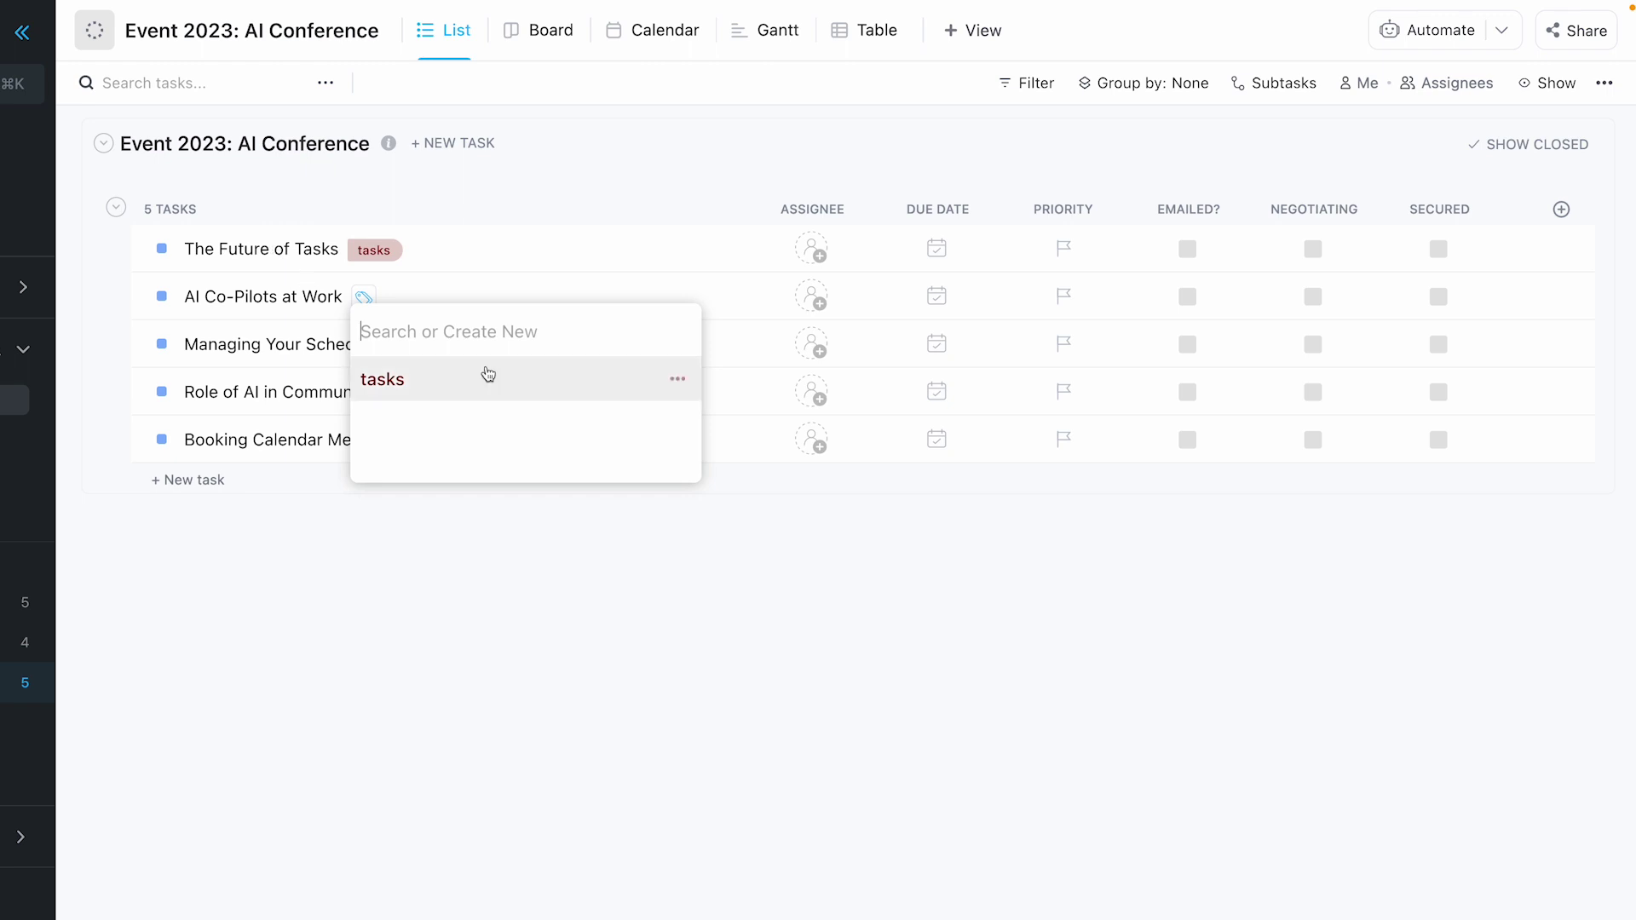
text(co-)
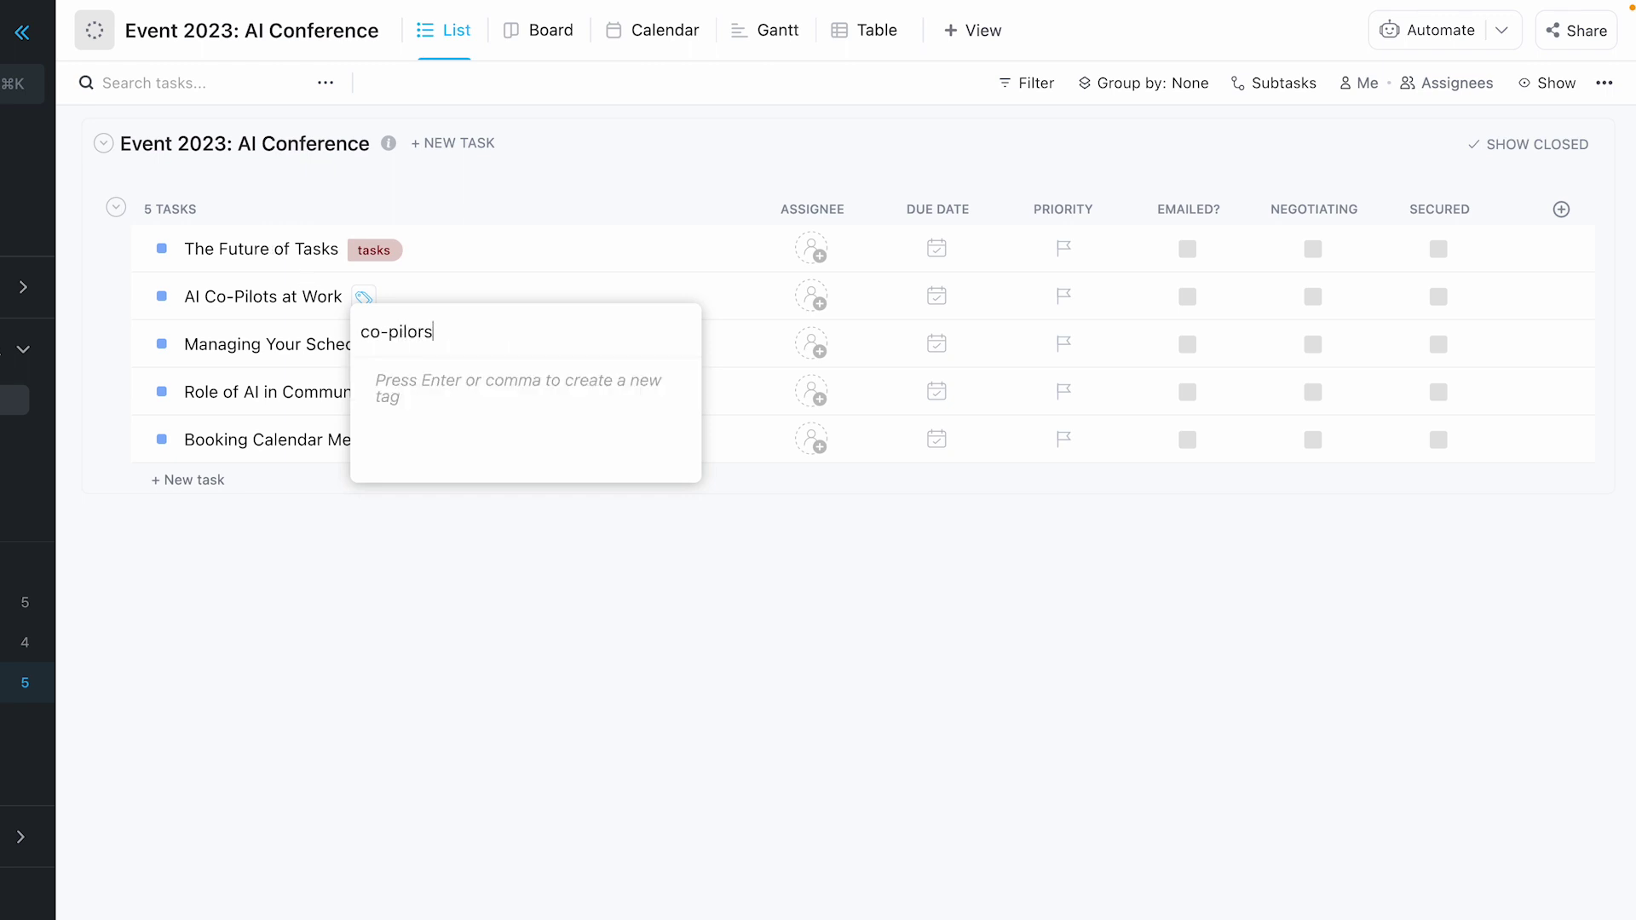
text(pilots)
key(Return)
click(511, 393)
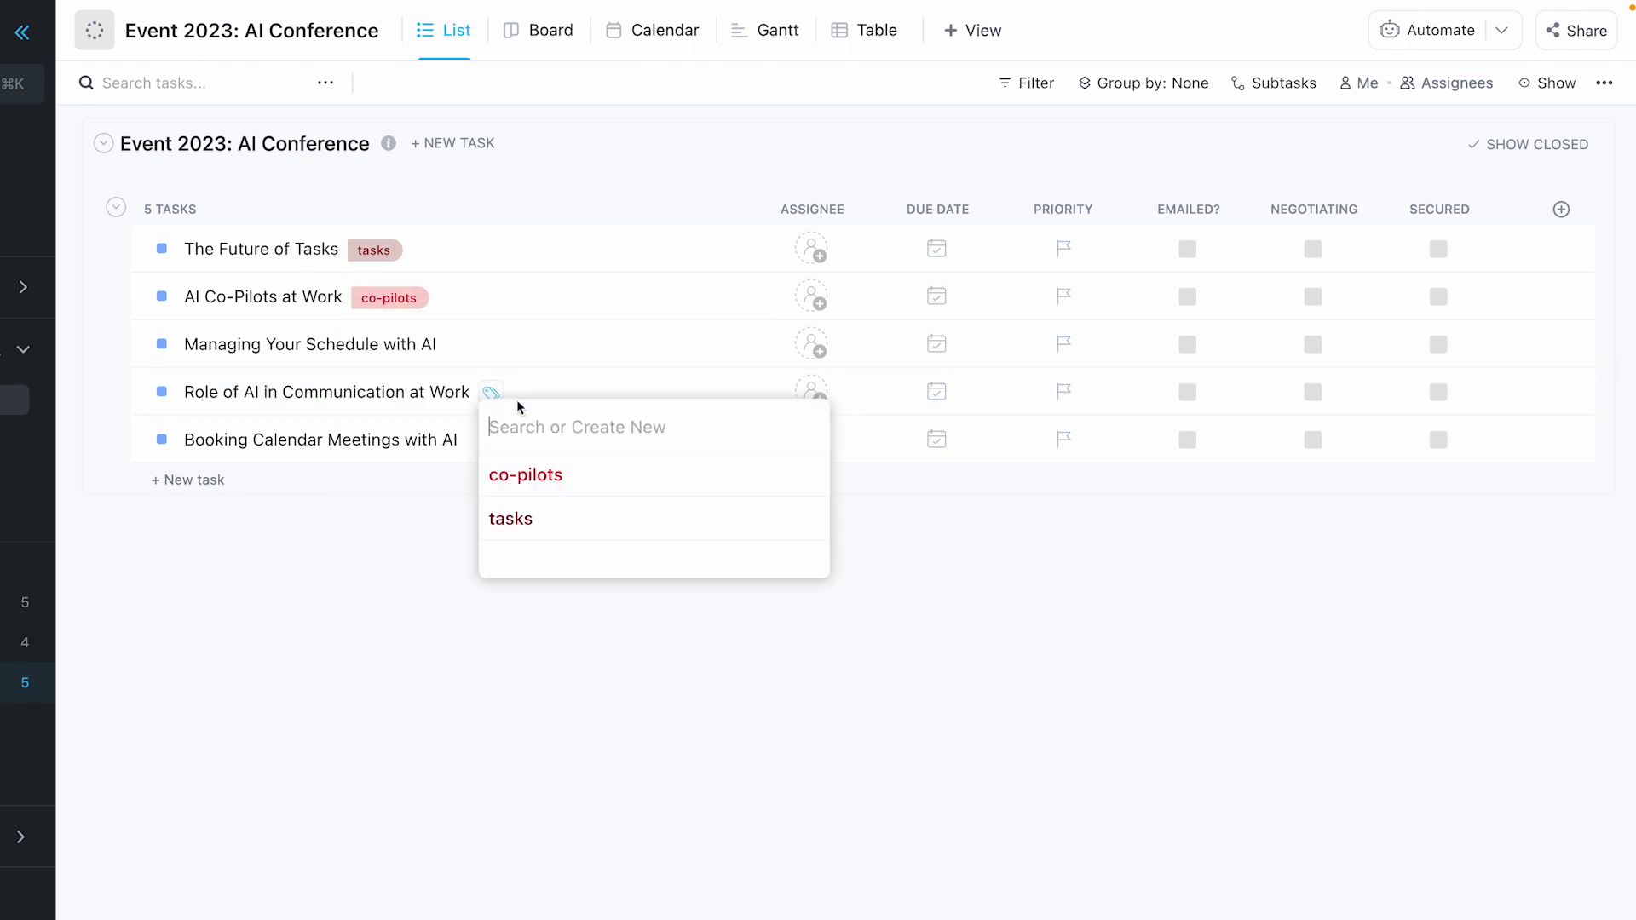
click(531, 484)
click(502, 345)
Tag Managing Your Schedule with AI and Booking Calendar Meetings with AI 'calendar'
click(458, 344)
text(ca)
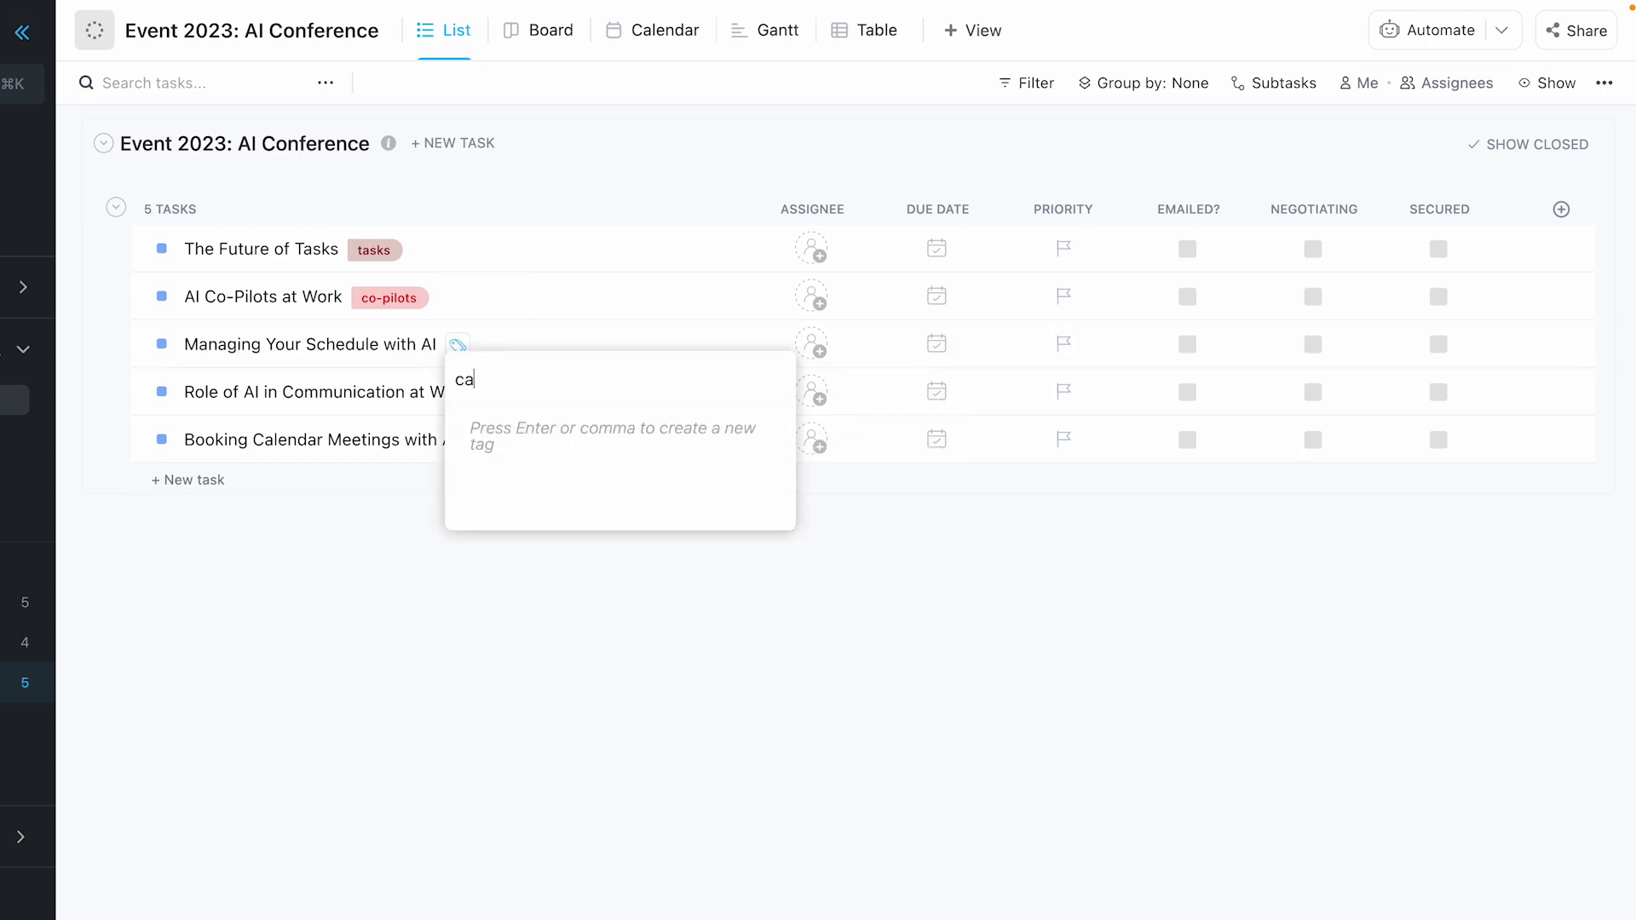
text(lendar)
key(Return)
click(500, 442)
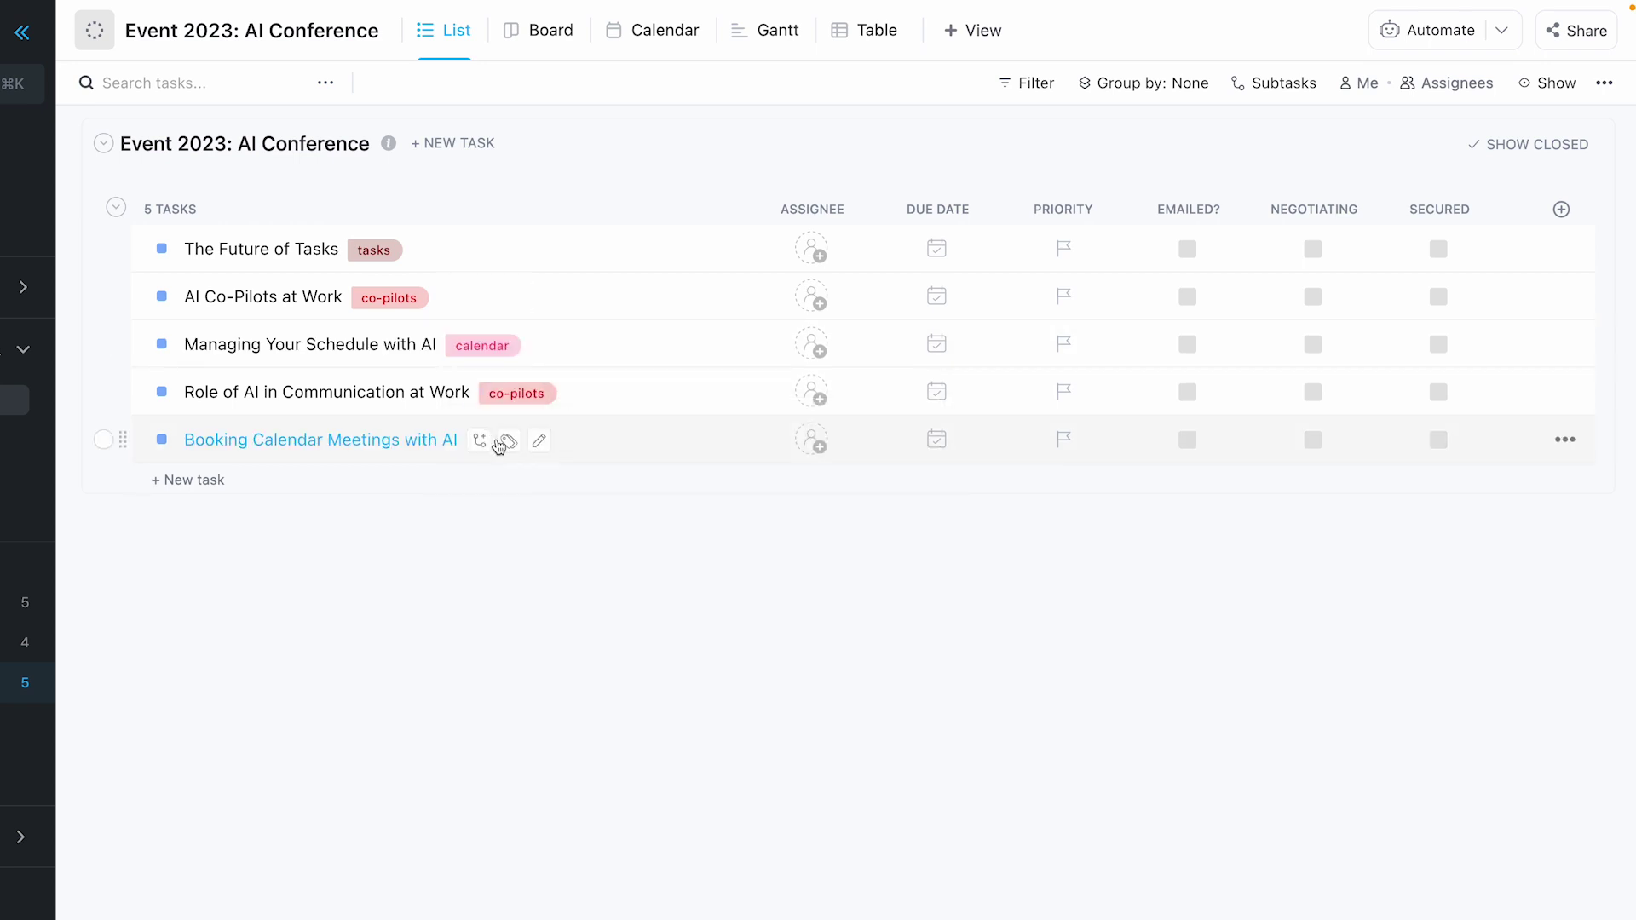
click(502, 443)
click(511, 522)
click(430, 582)
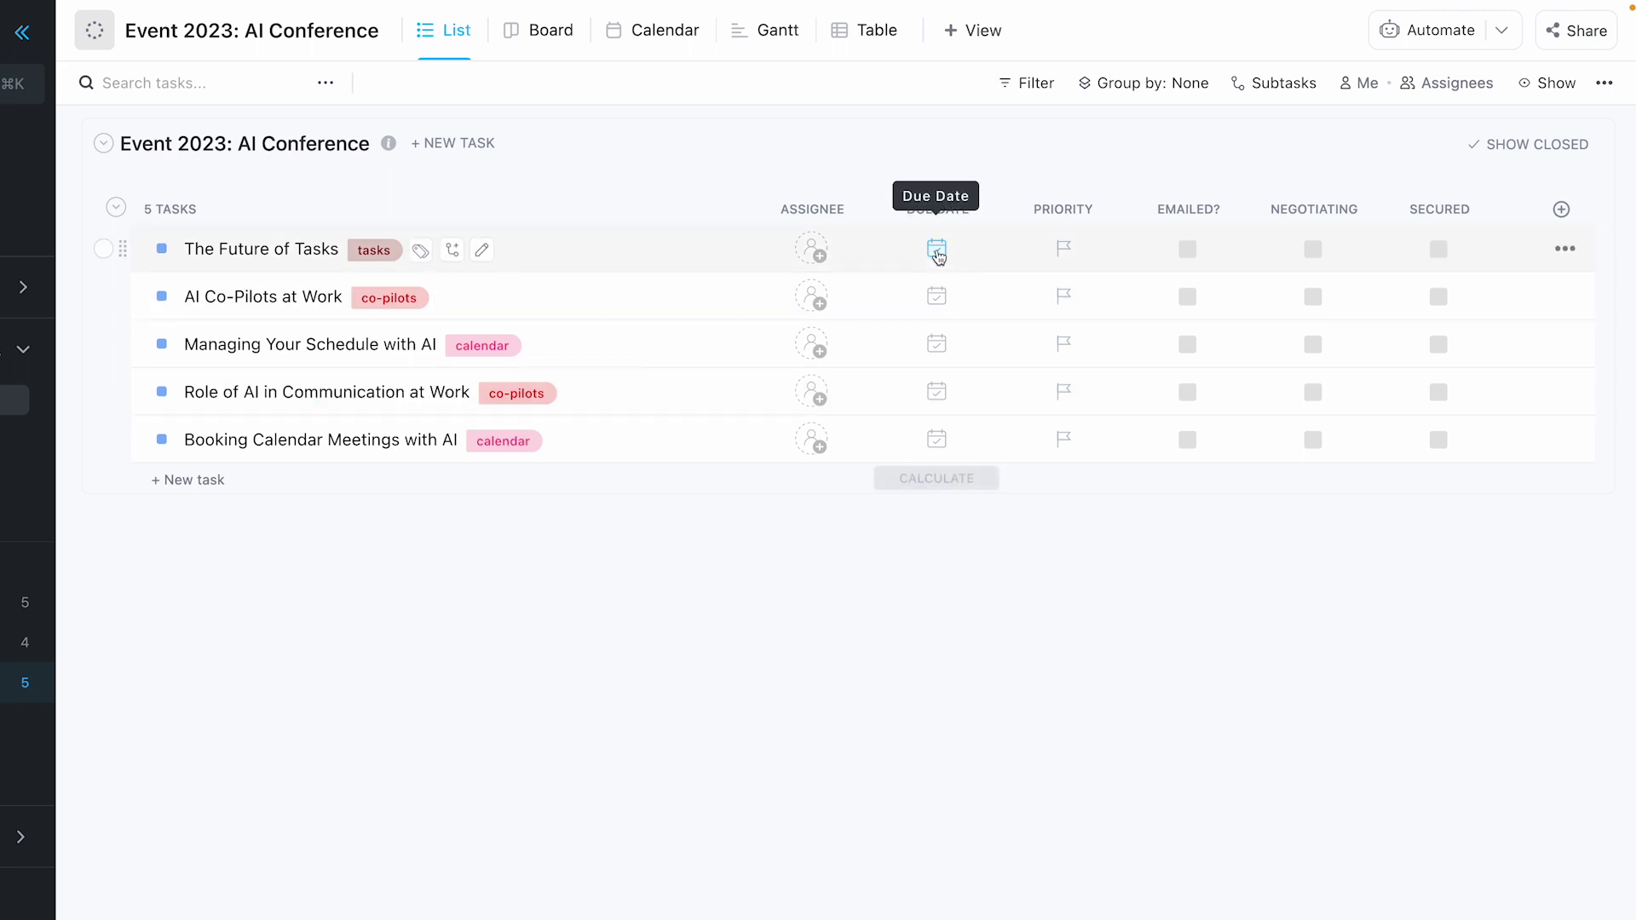
Give the first task a due date and set AI Co-Pilots at Work due Jan 18
click(968, 209)
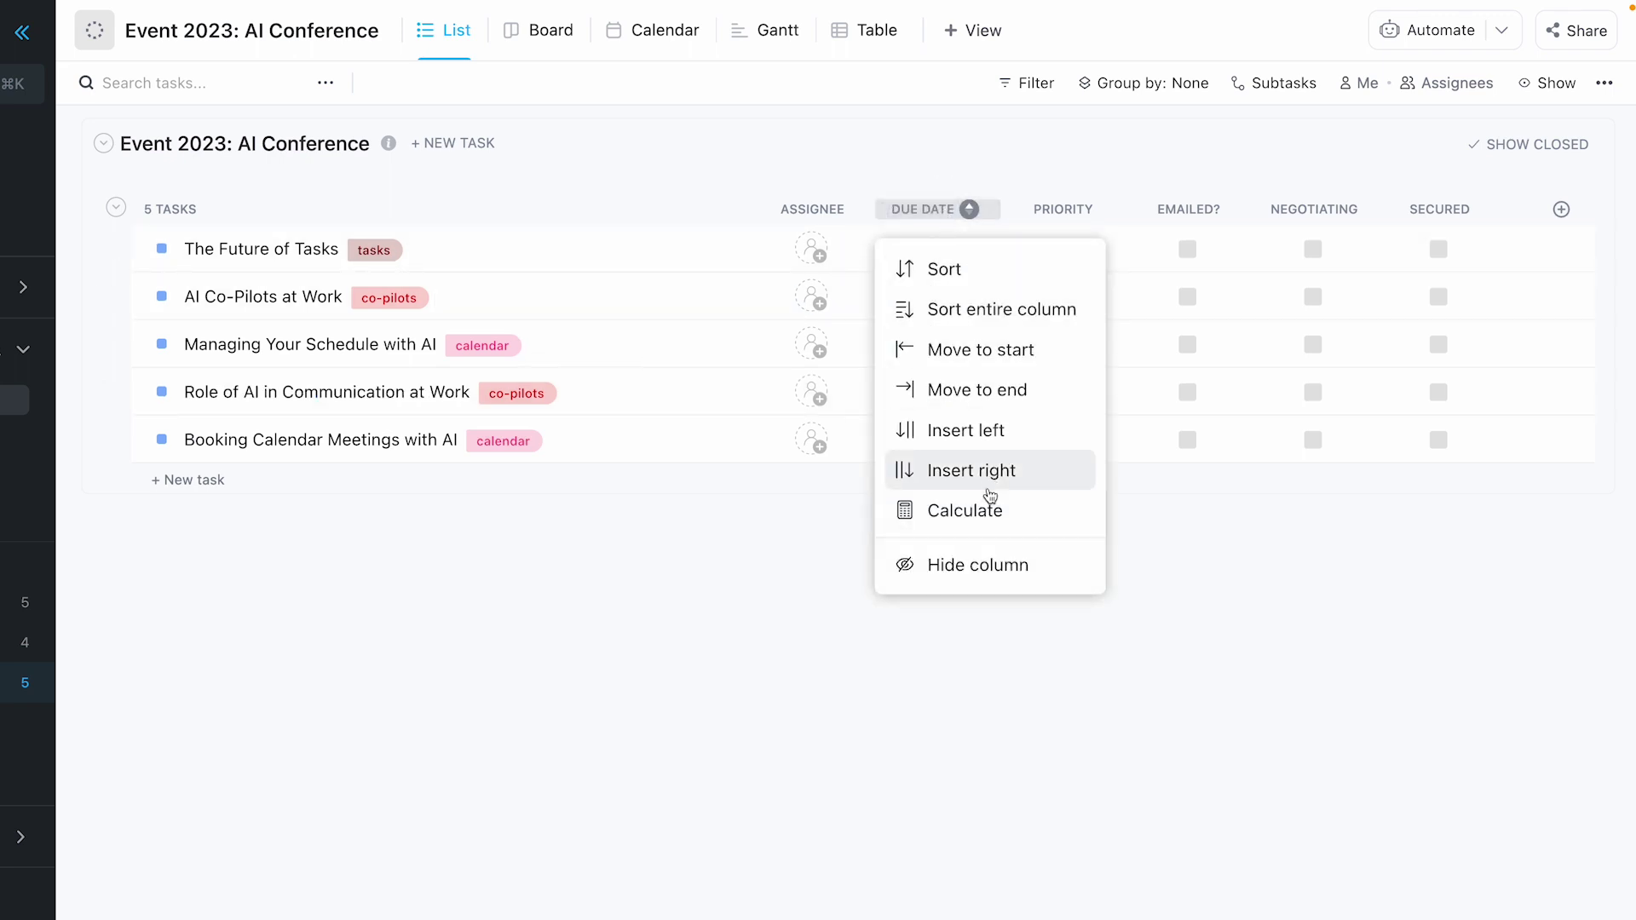
click(950, 218)
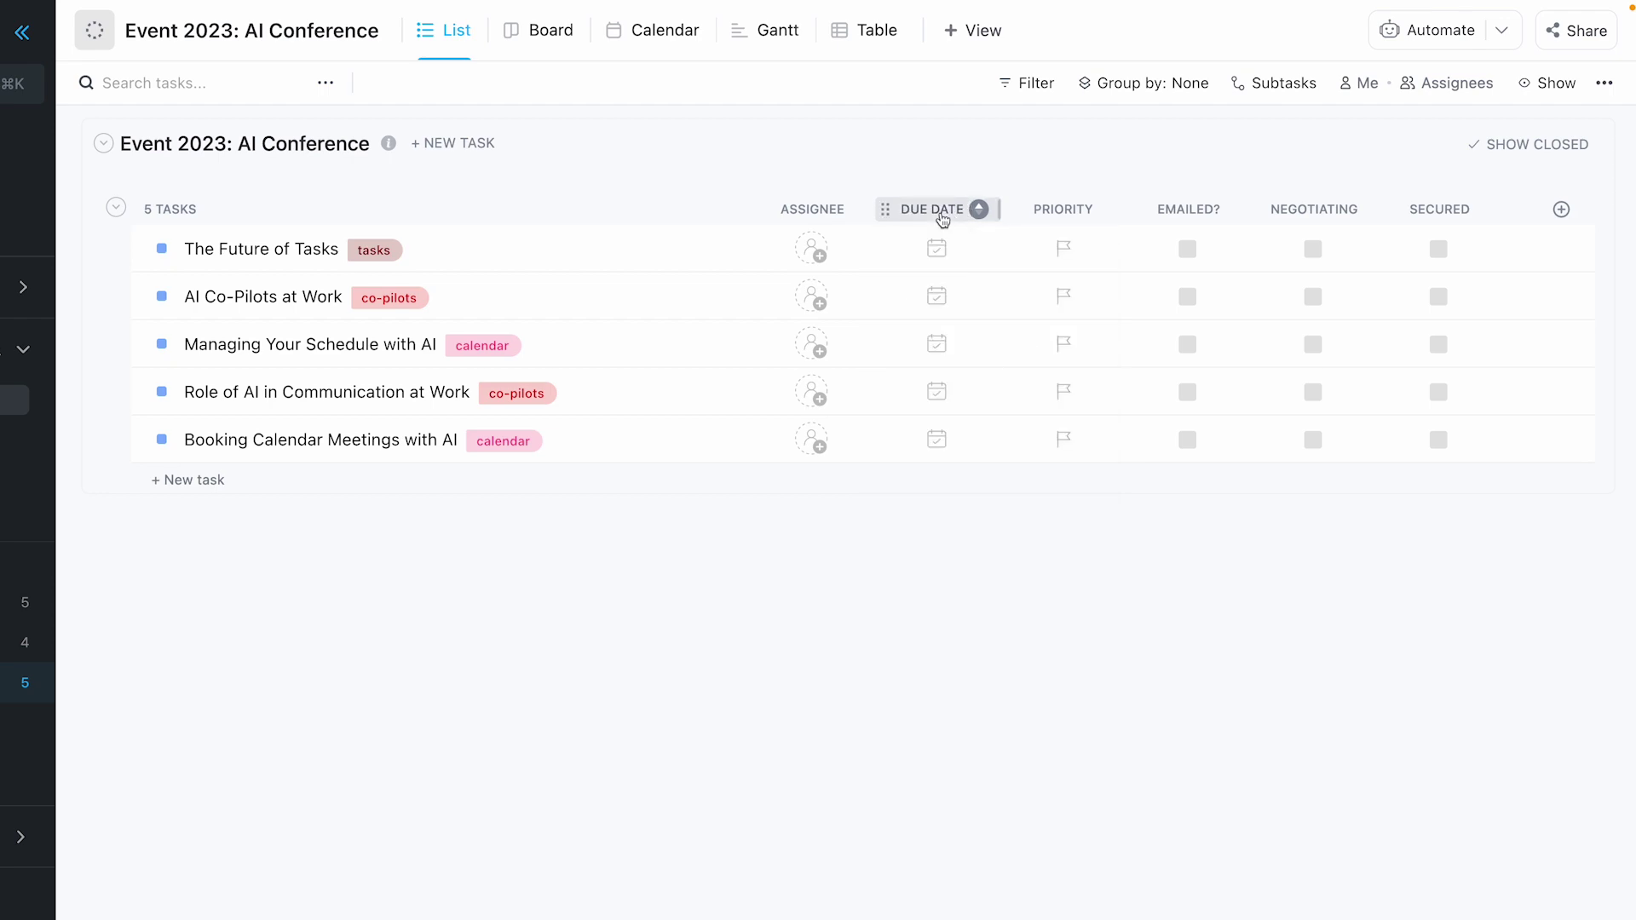
click(545, 254)
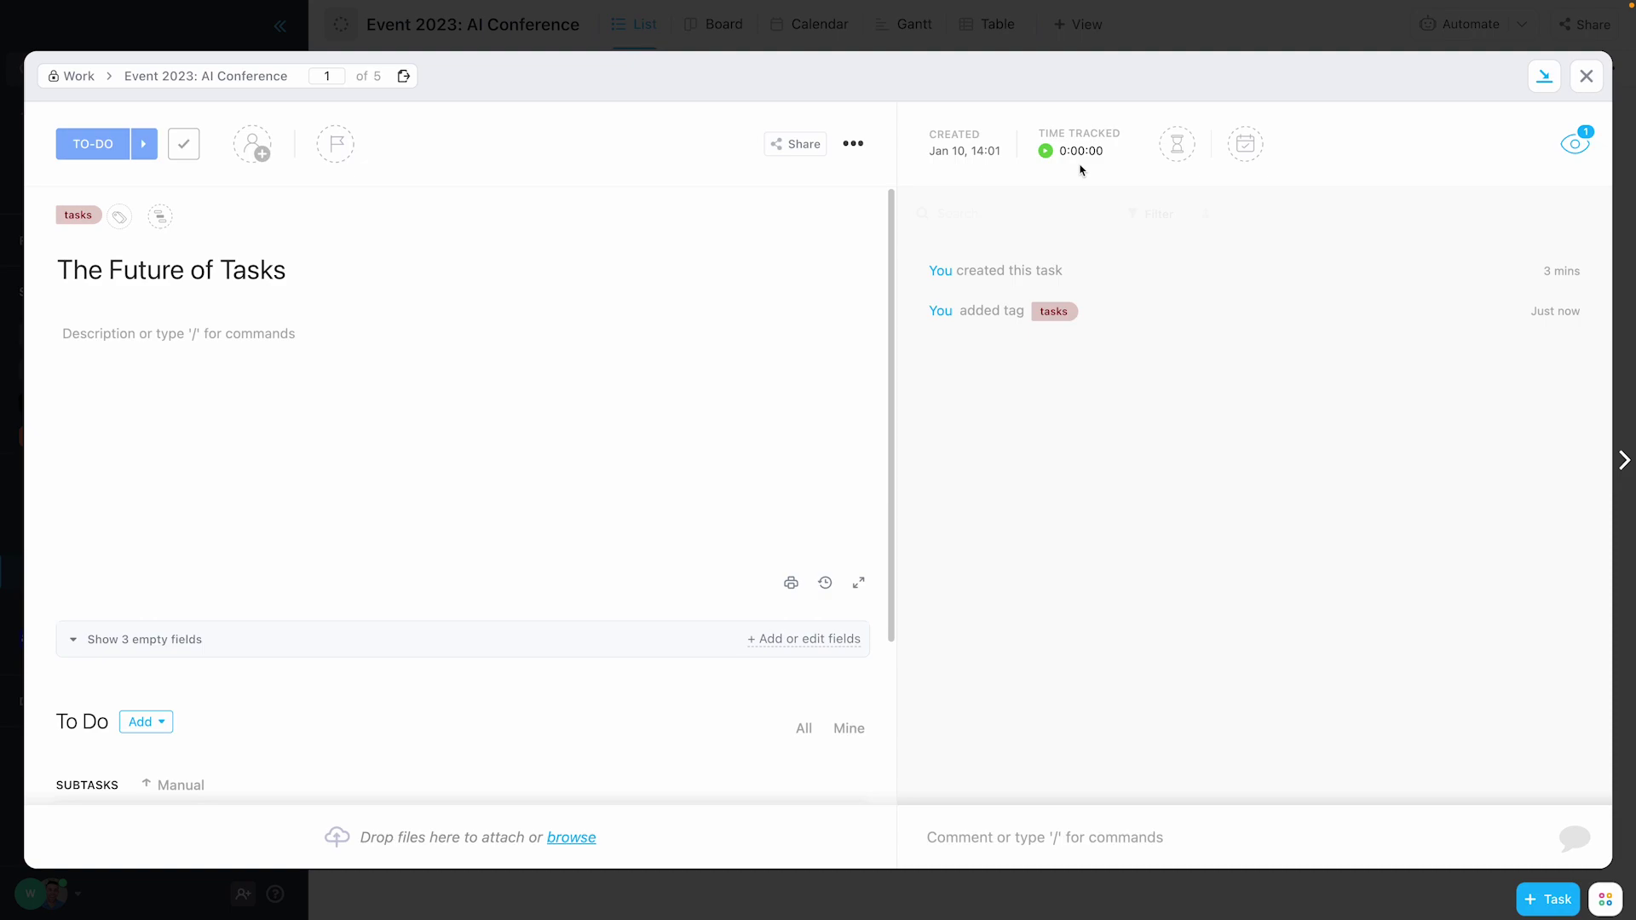
click(1245, 143)
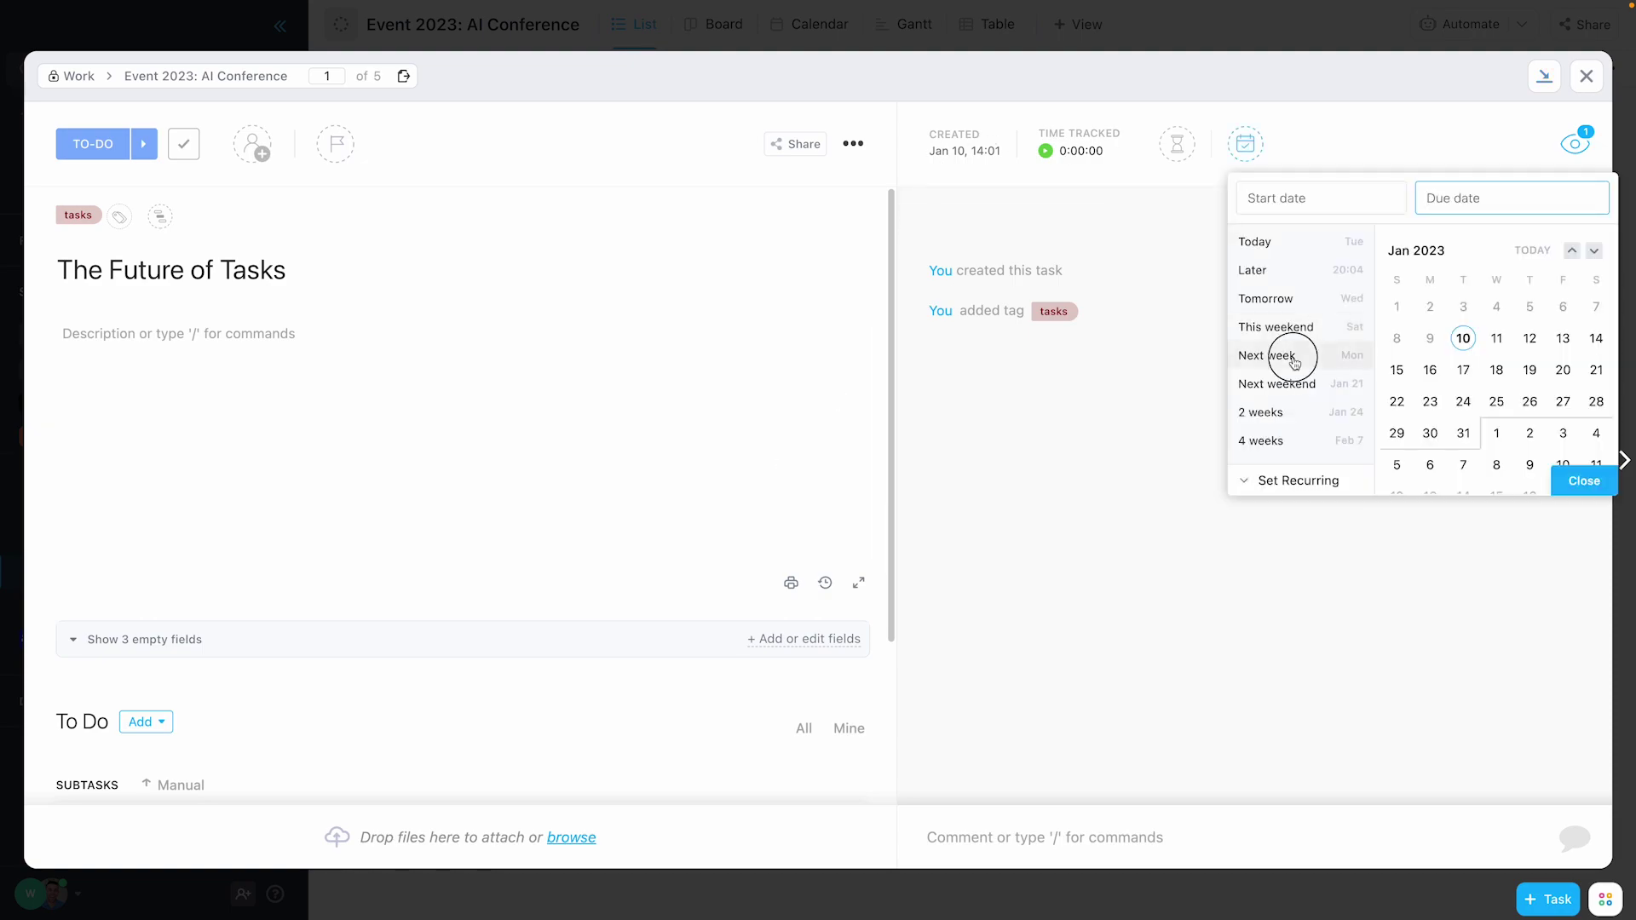
click(1289, 354)
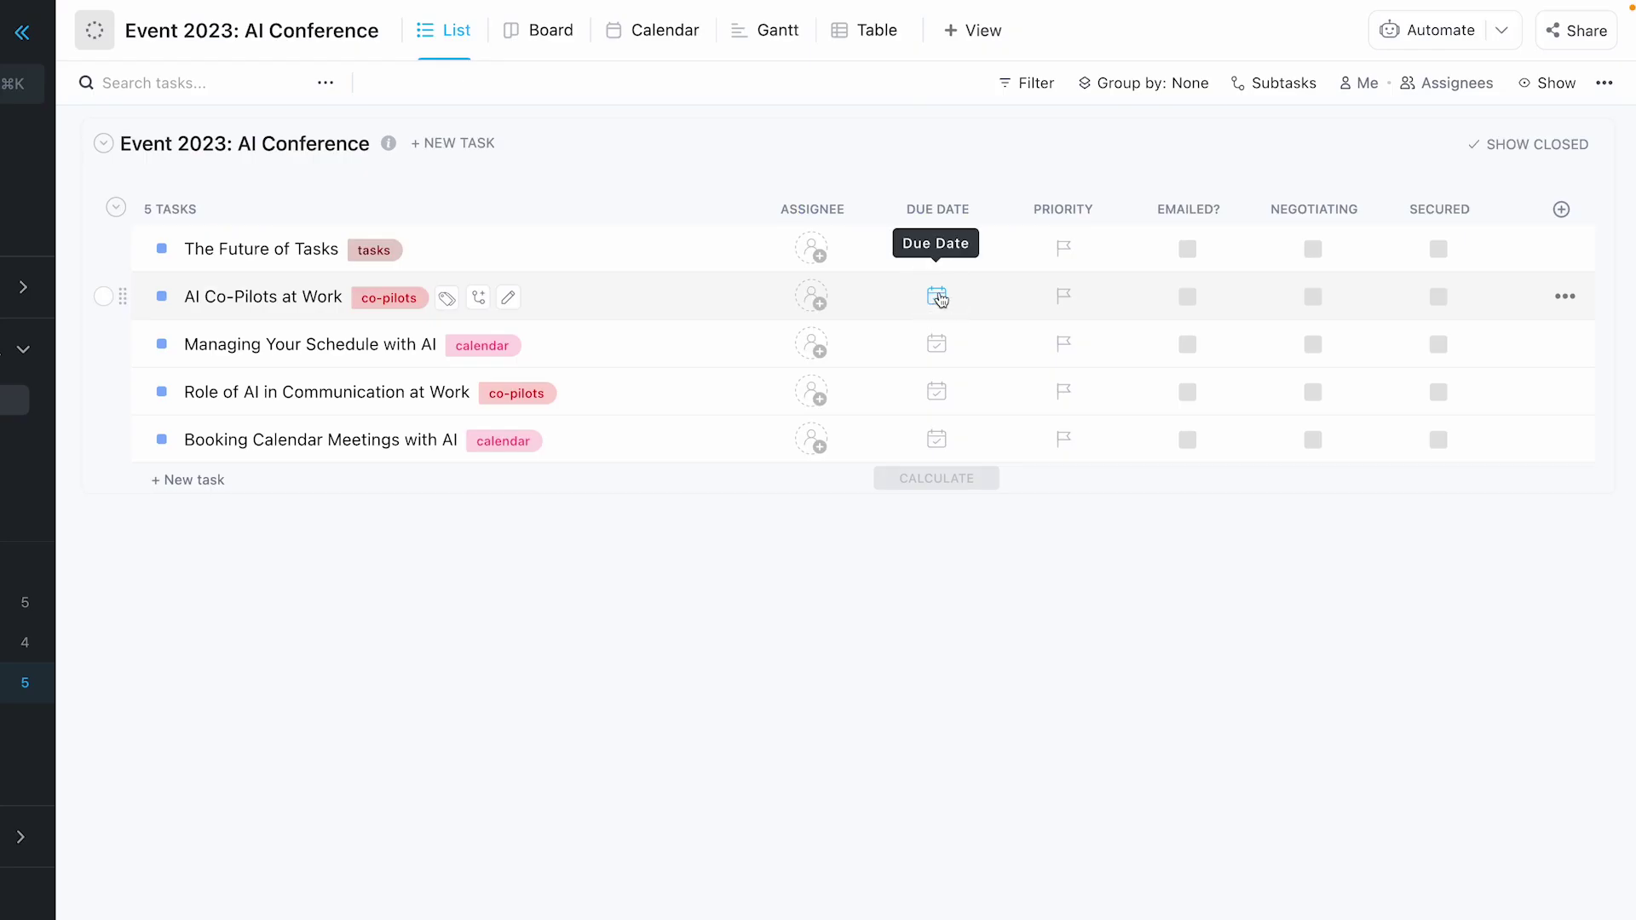
click(939, 298)
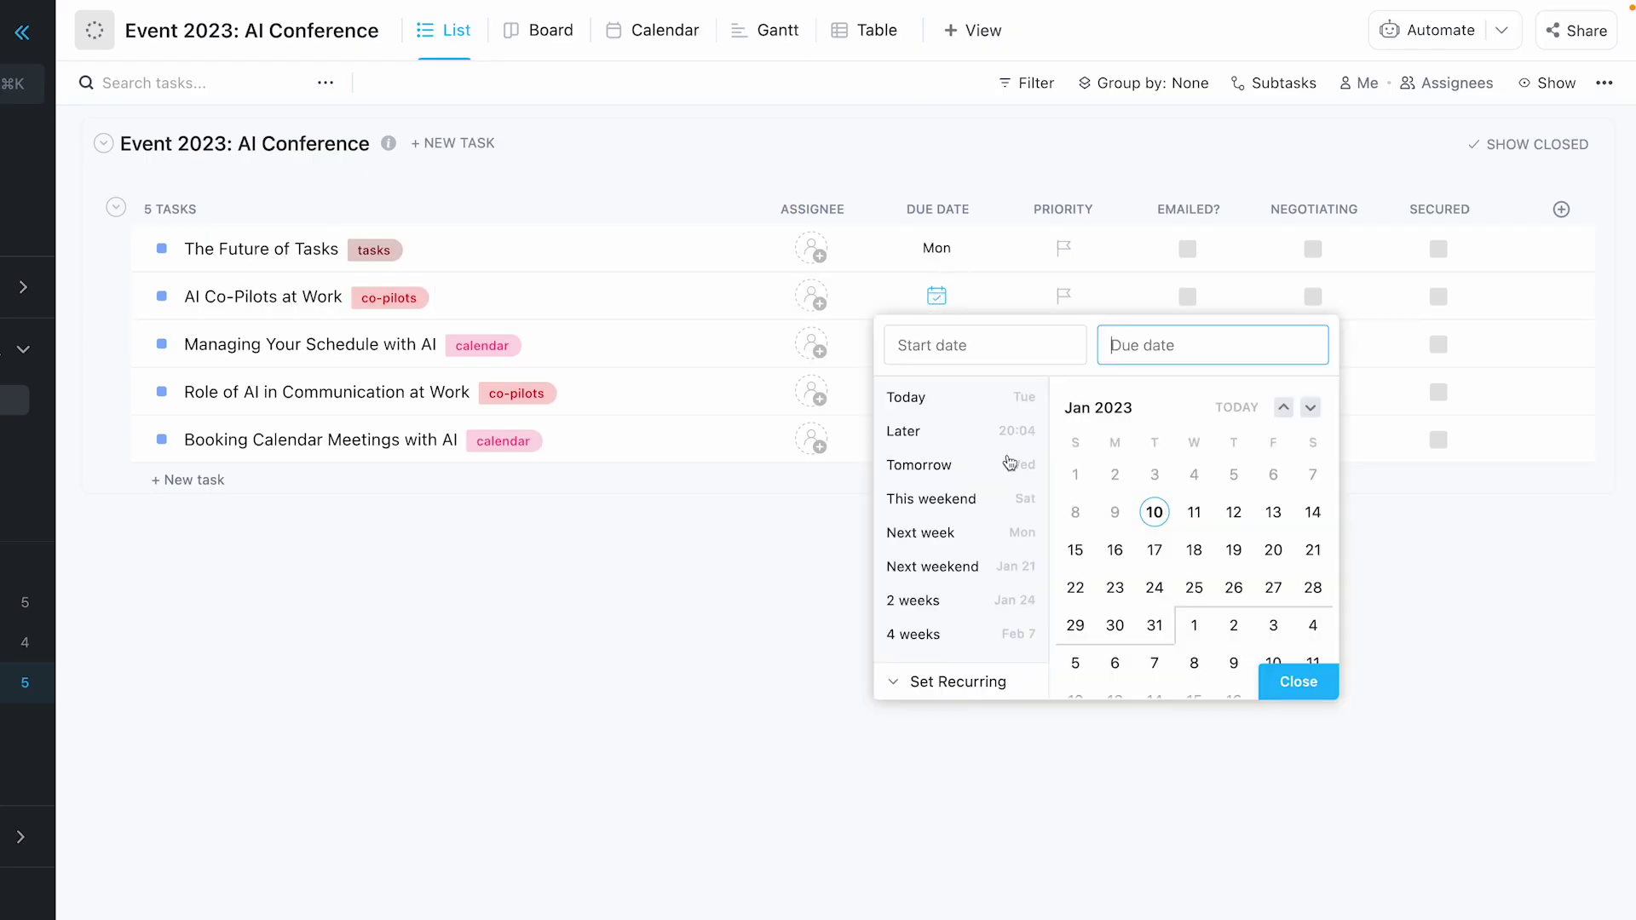
click(1190, 552)
click(788, 573)
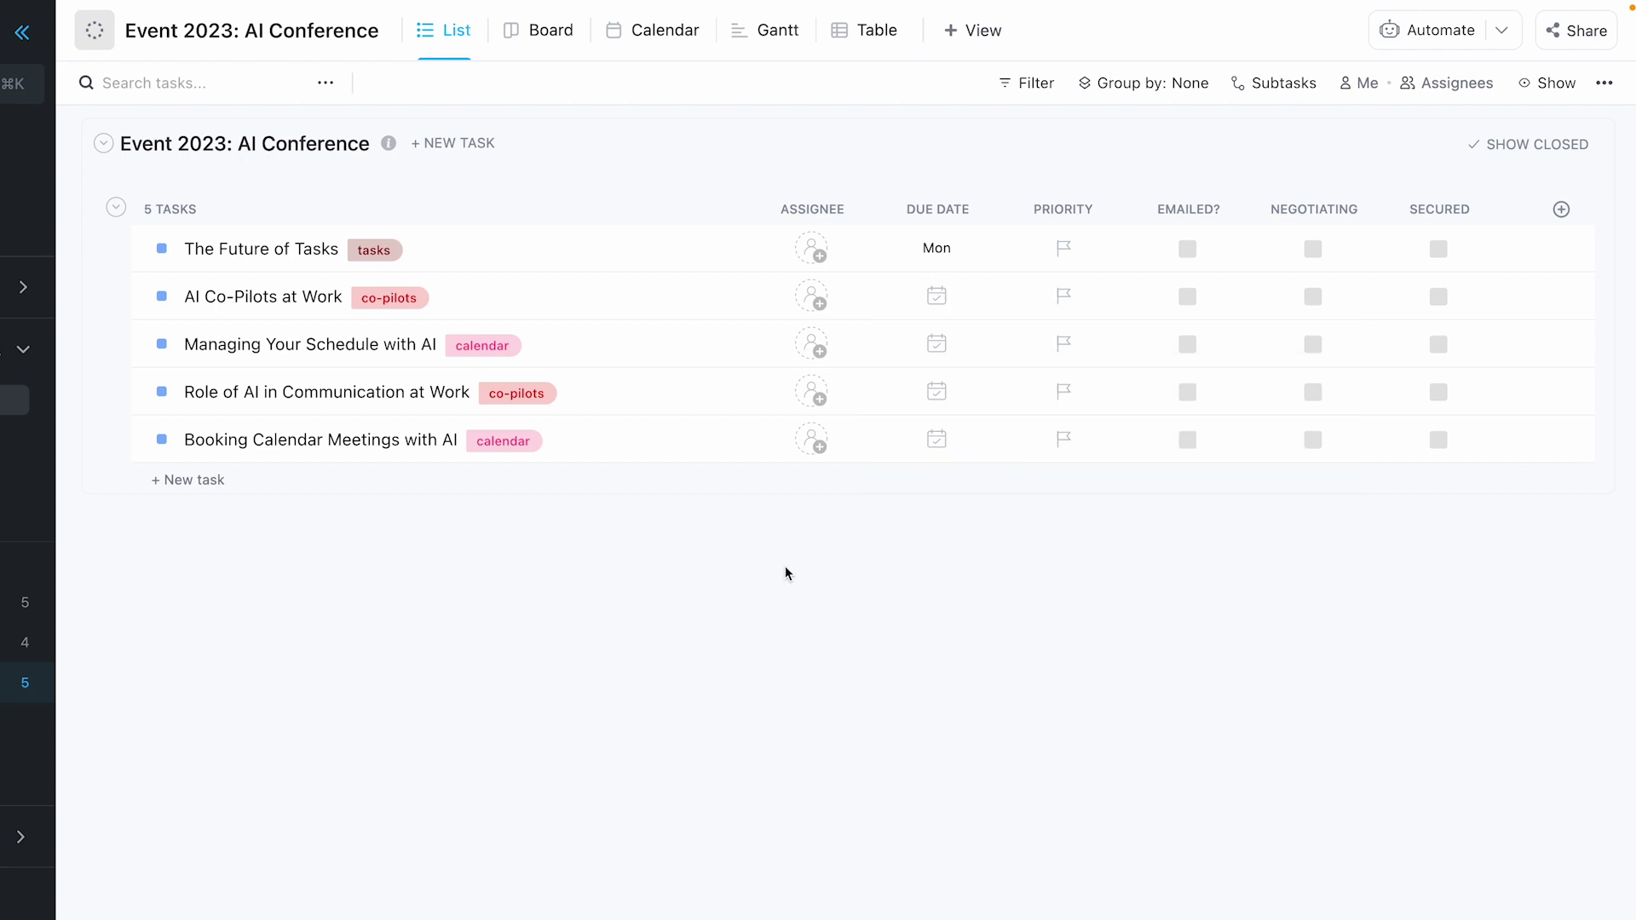
Set the remaining three tasks' due dates to Jan 23, Jan 25 and Jan 31
click(936, 343)
click(1114, 634)
click(776, 607)
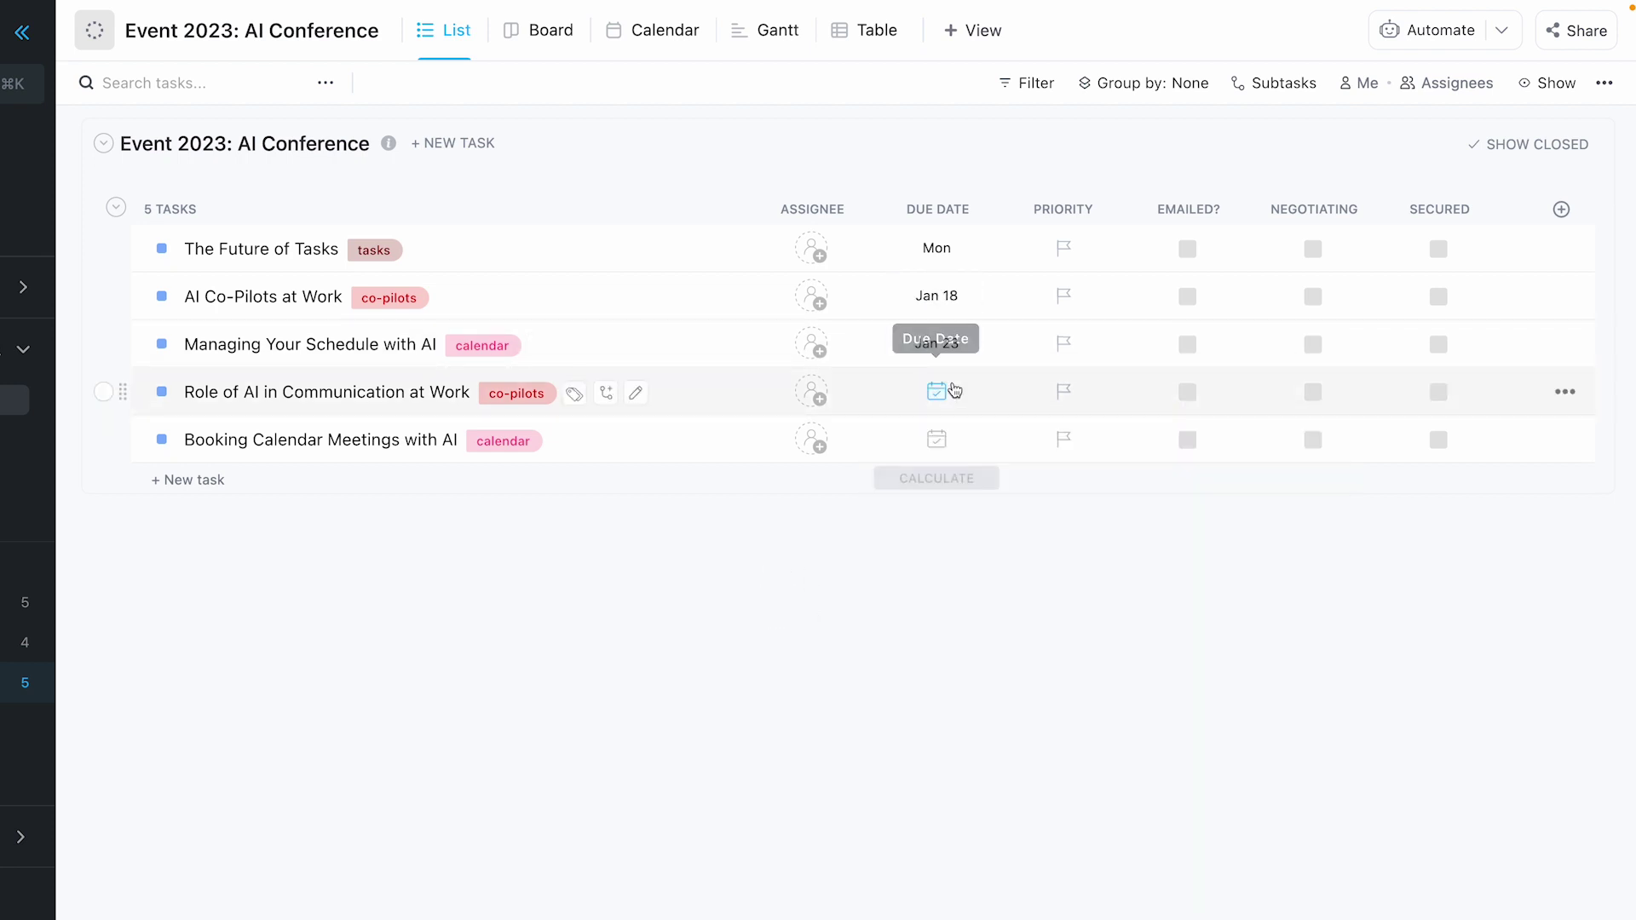
click(937, 391)
click(1193, 682)
click(765, 616)
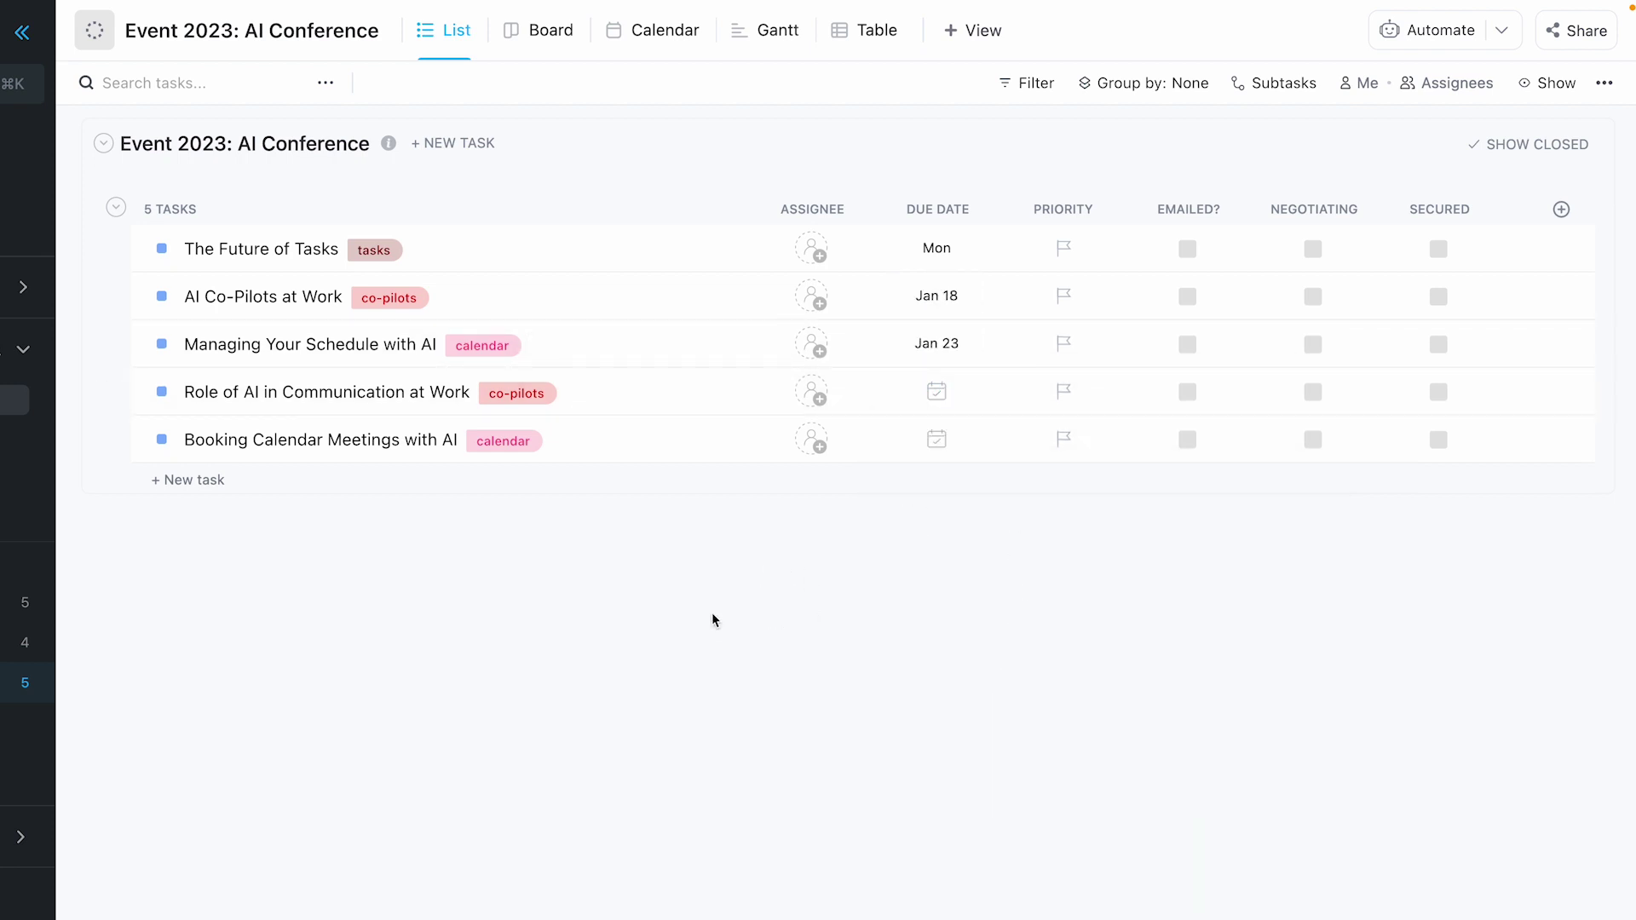
click(936, 438)
click(1155, 768)
click(942, 458)
Set the five tasks' priorities to Normal, High, Normal, Urgent and Normal
click(1064, 248)
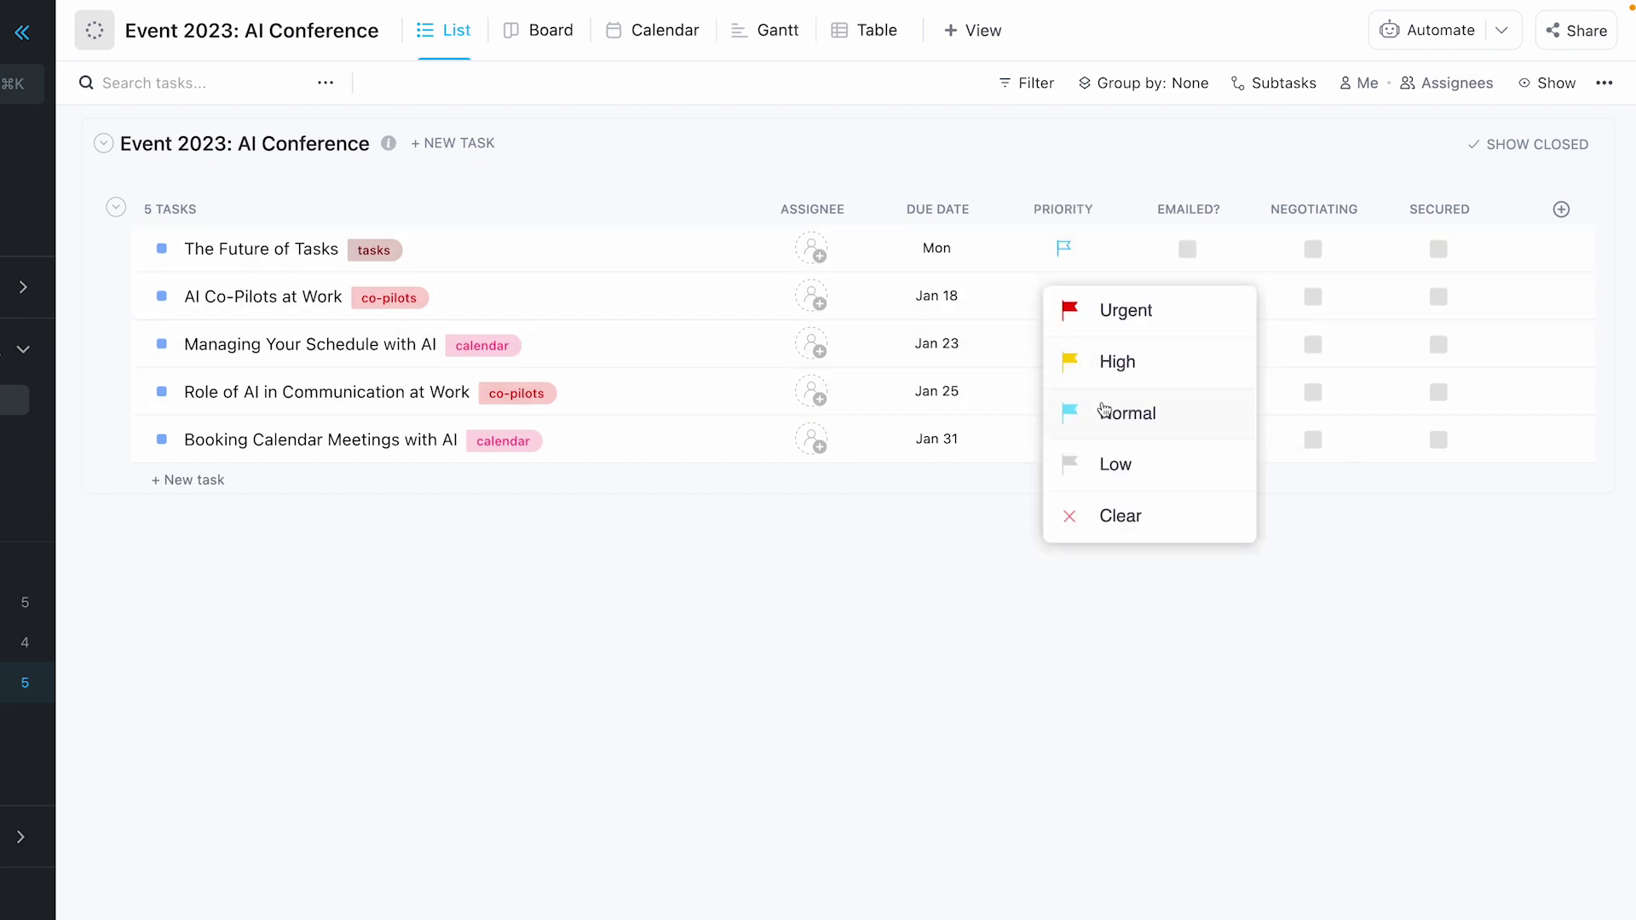
click(1108, 414)
click(1063, 296)
click(1108, 402)
click(1065, 344)
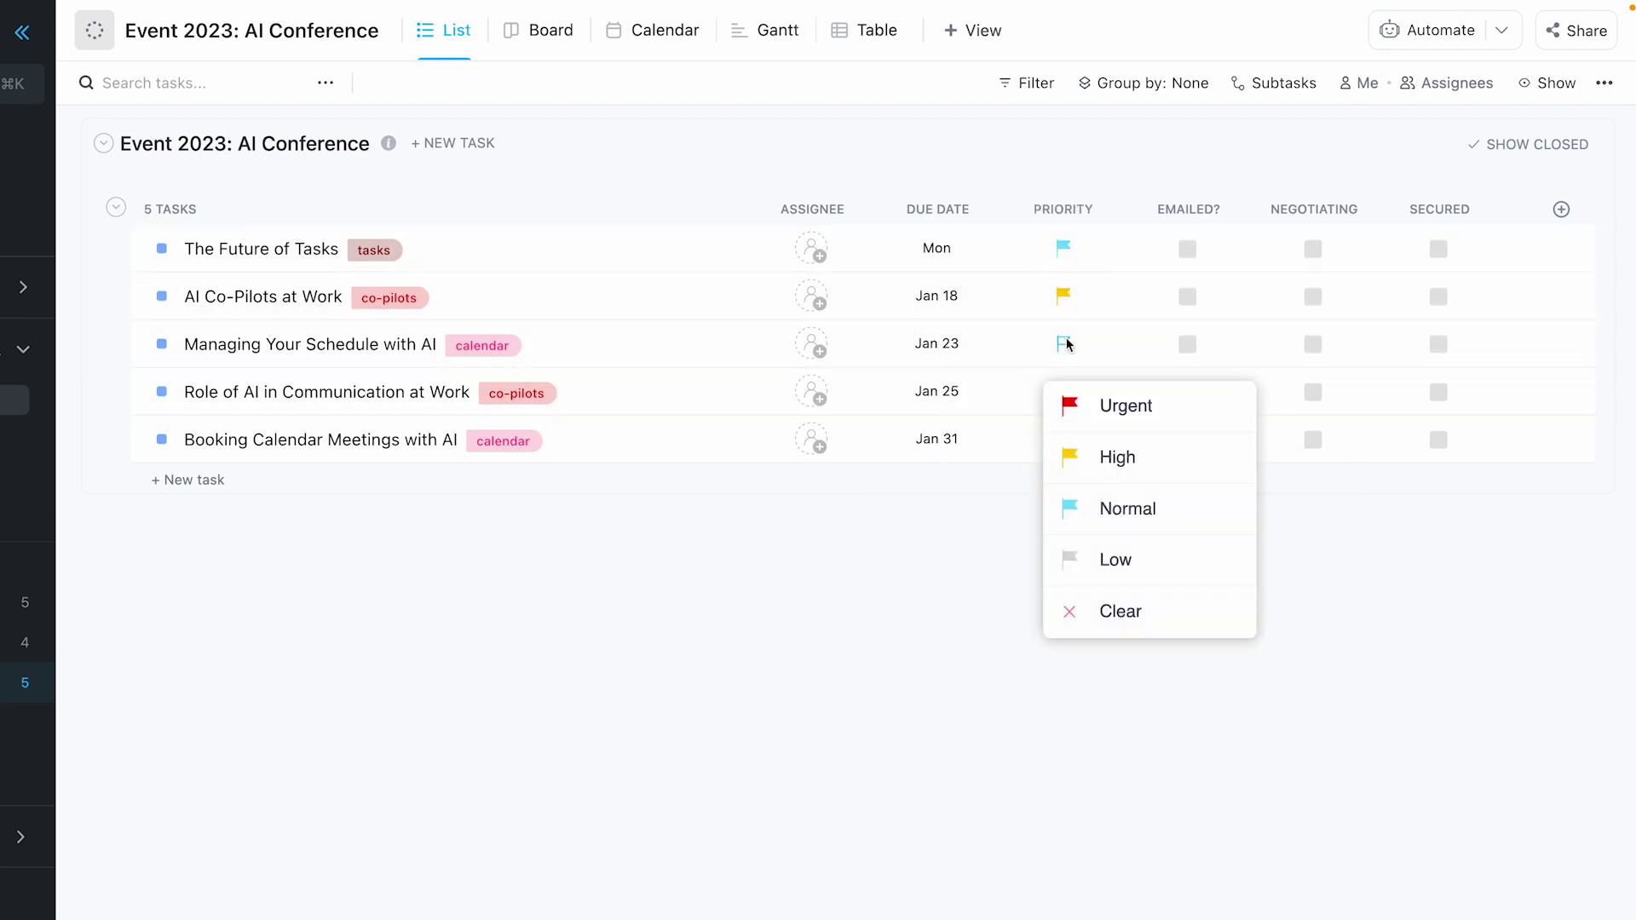
click(1113, 514)
click(1063, 391)
click(1108, 453)
click(1063, 439)
click(1142, 602)
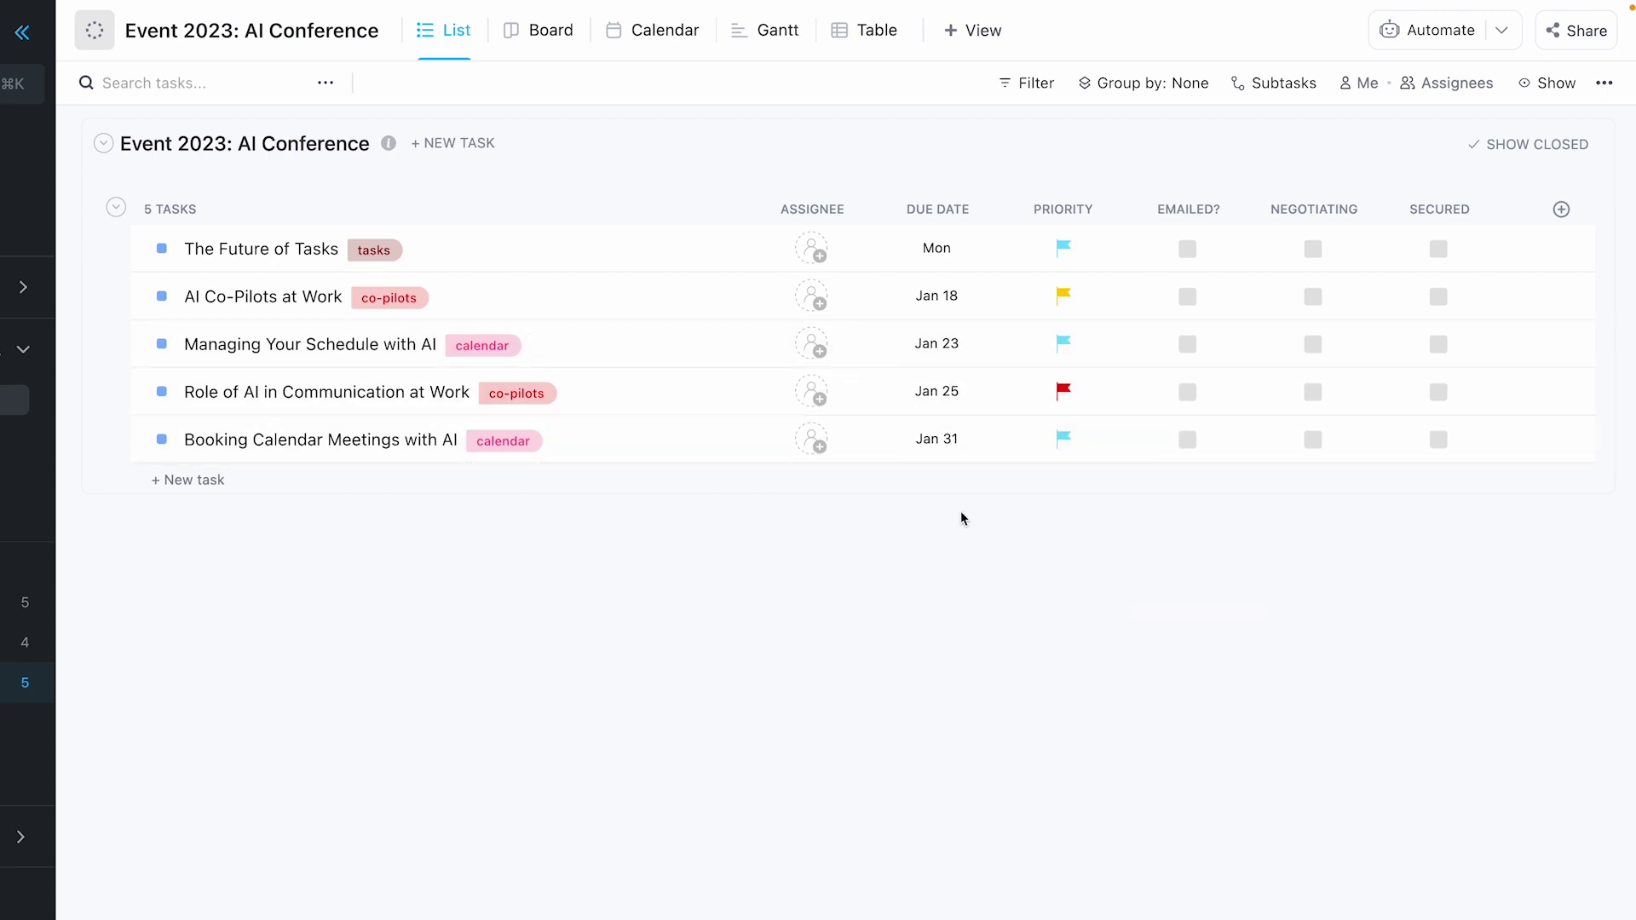
click(1561, 209)
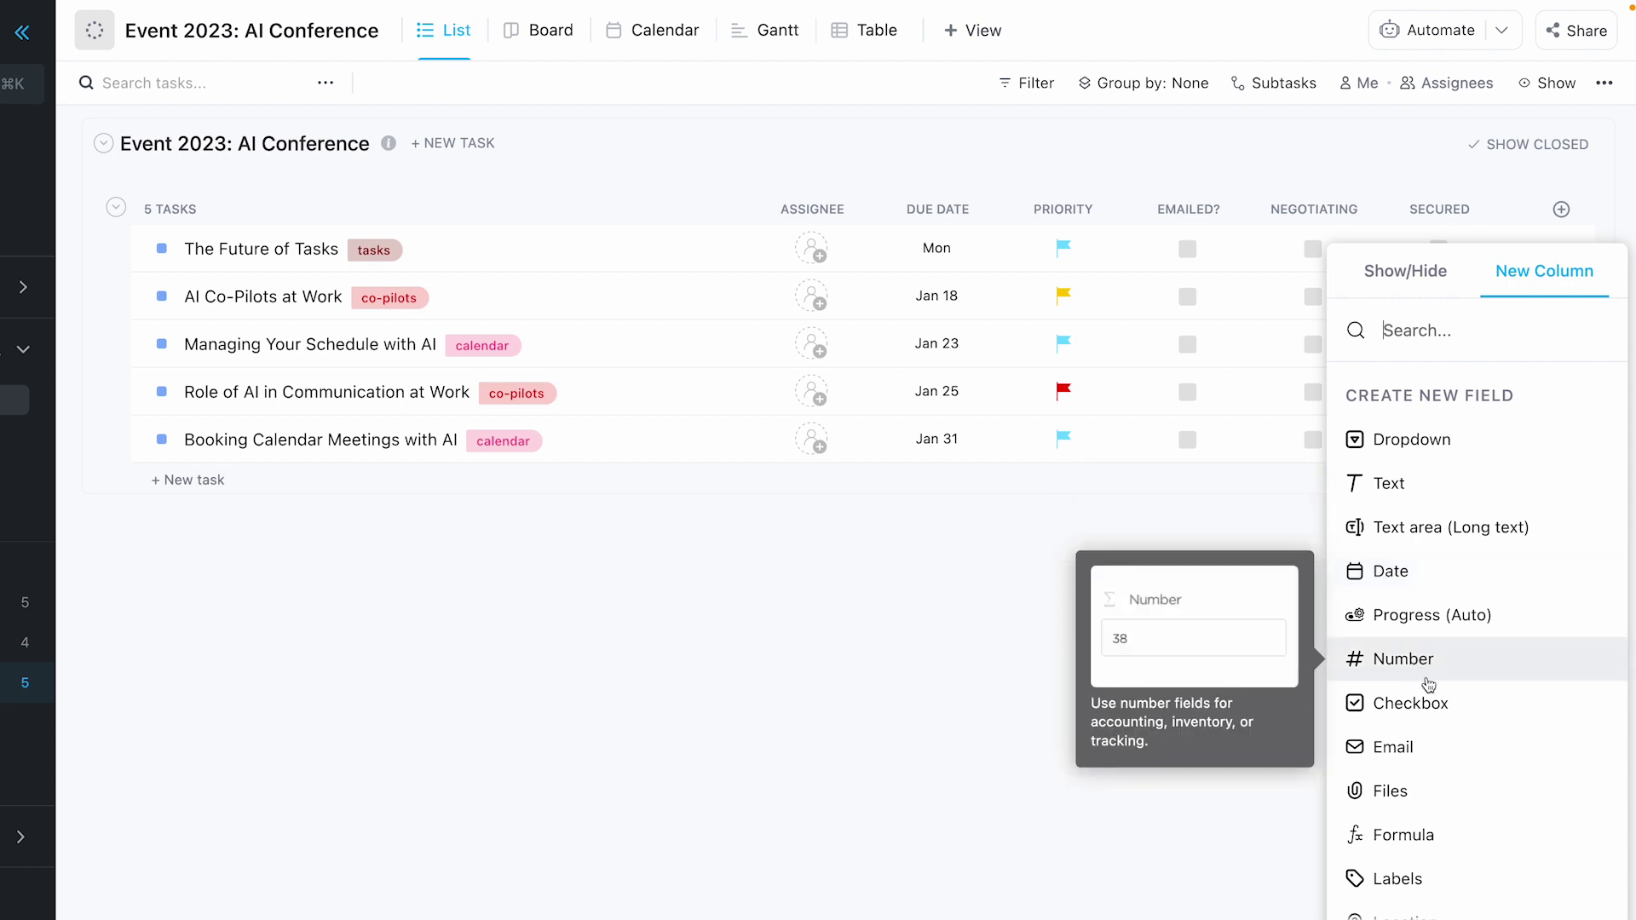
Add an e-mail column named 'Contact person'
scroll(1423, 707, down, 2)
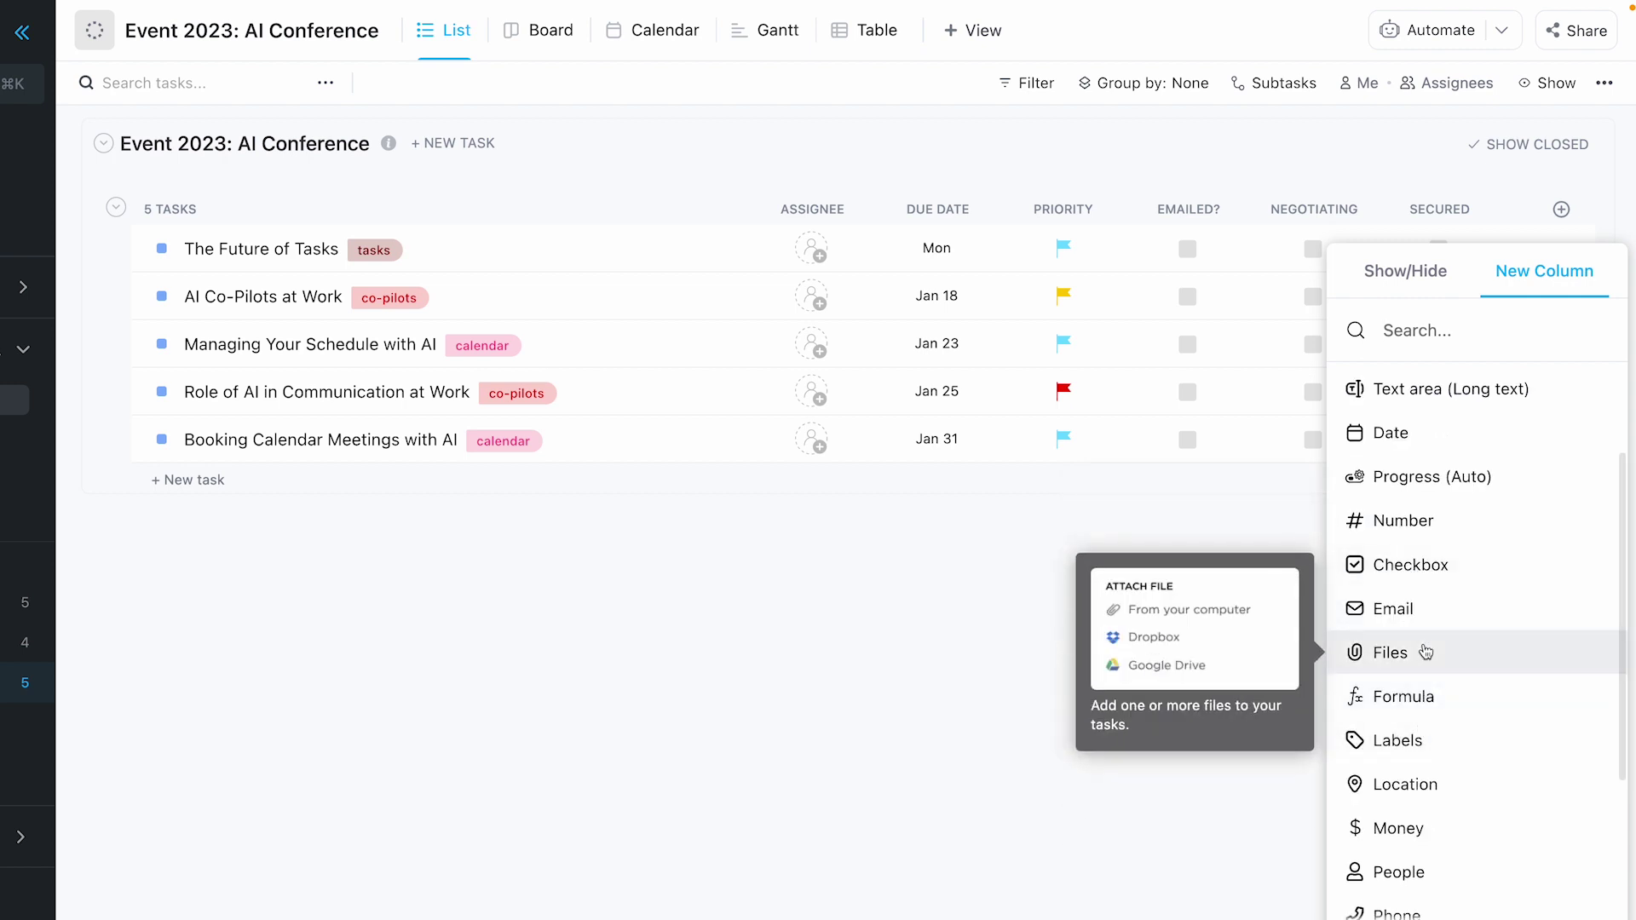
scroll(1420, 750, down, 2)
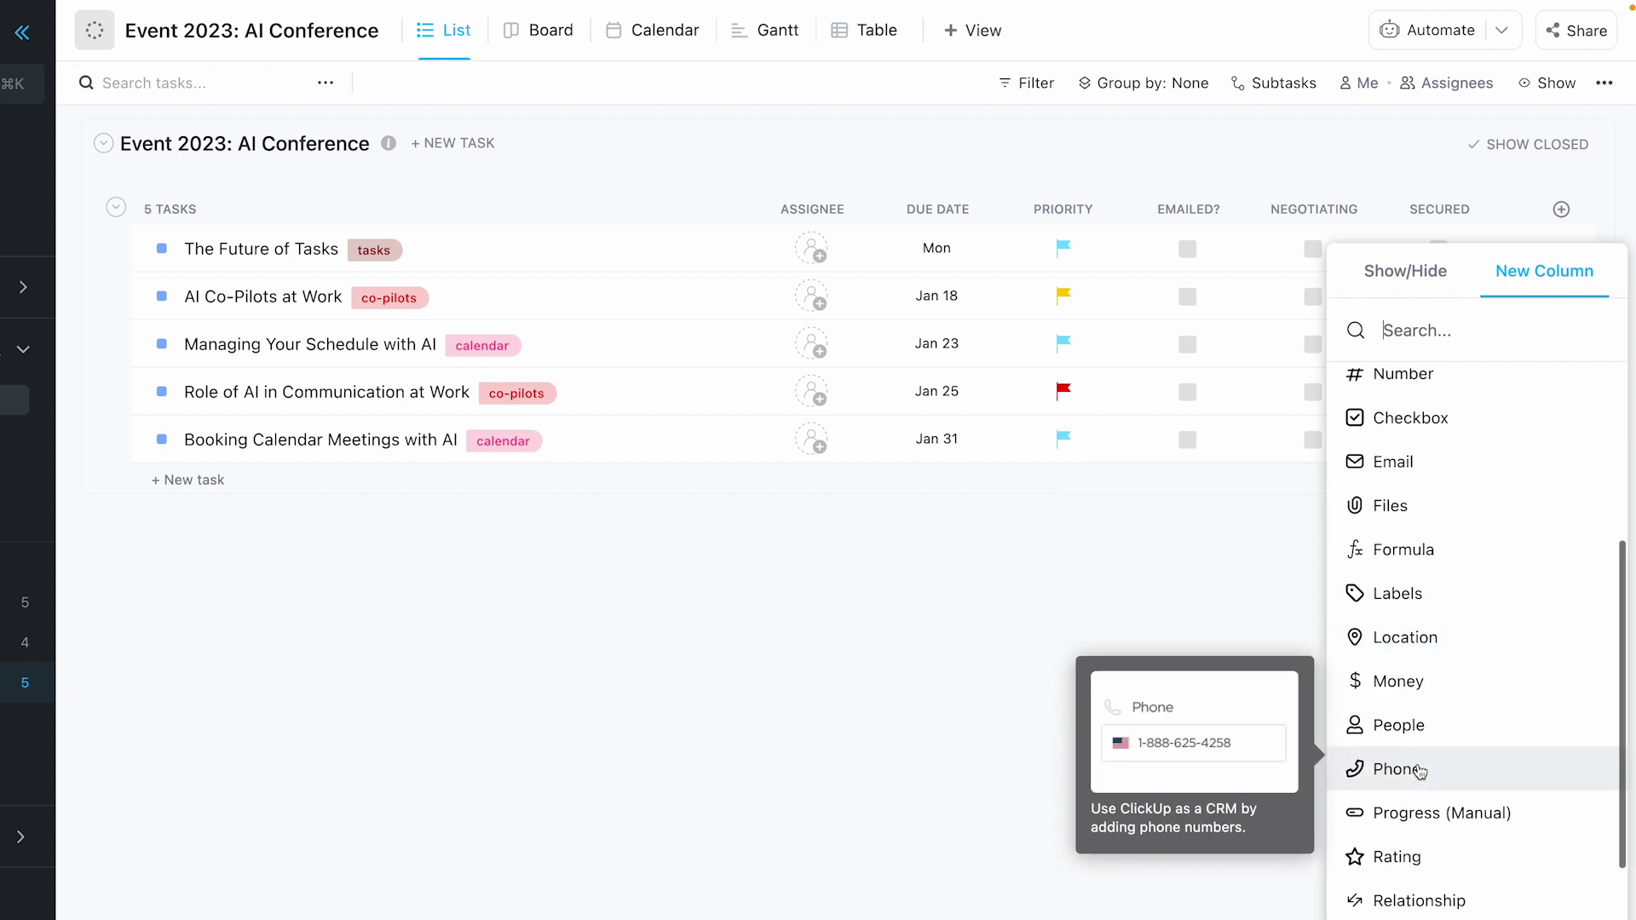
scroll(1418, 758, up, 3)
click(1397, 657)
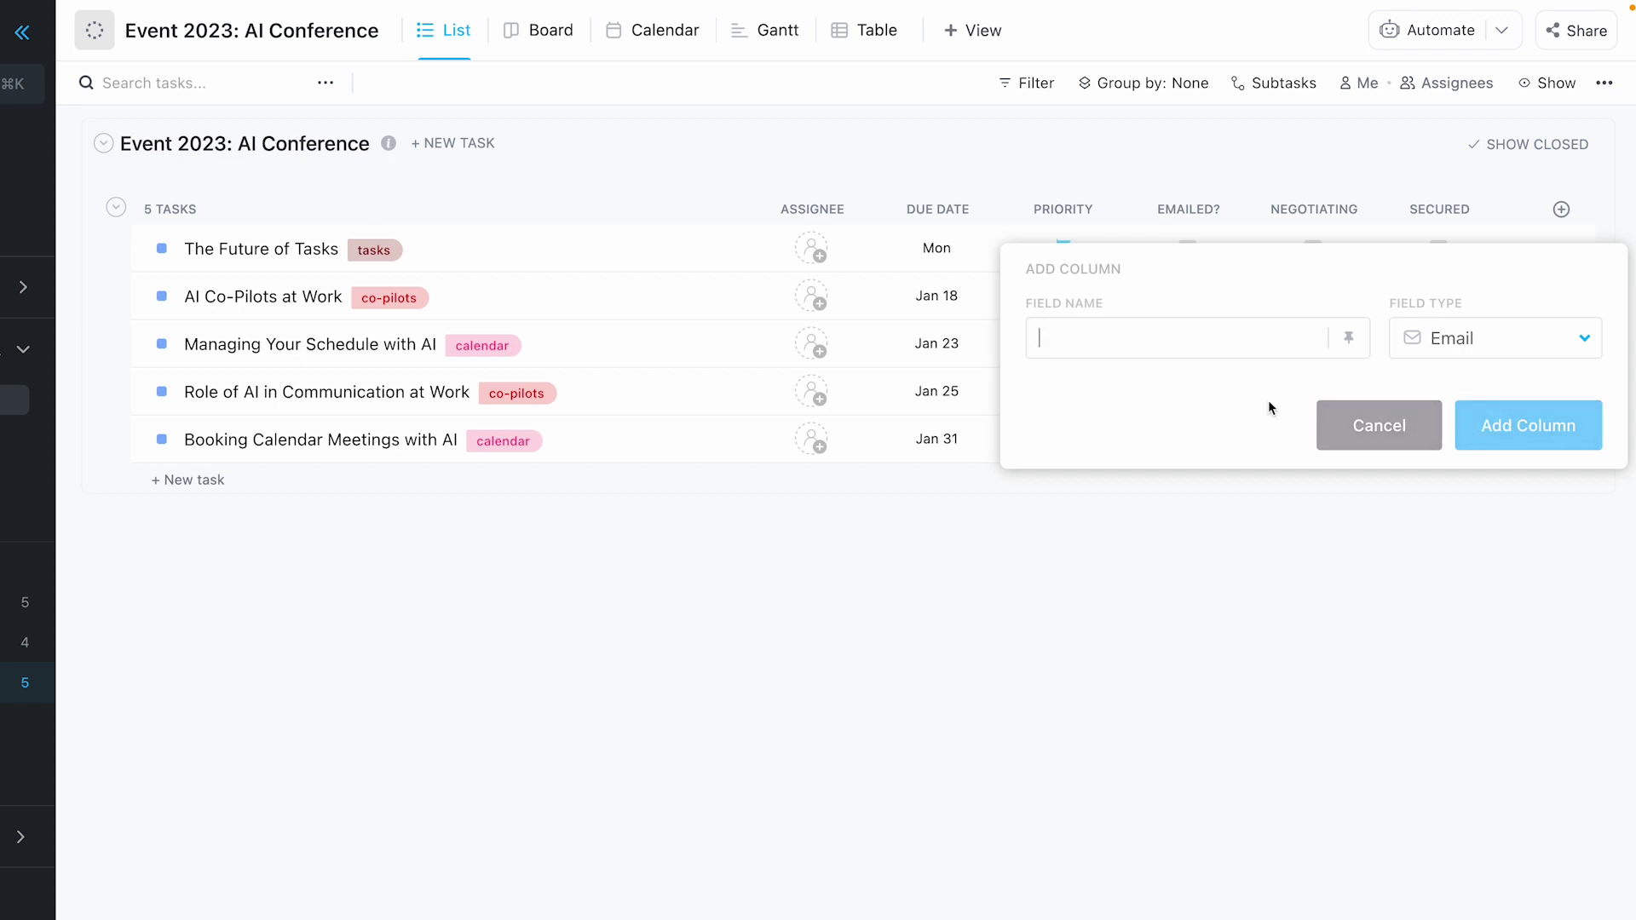
text(Contact)
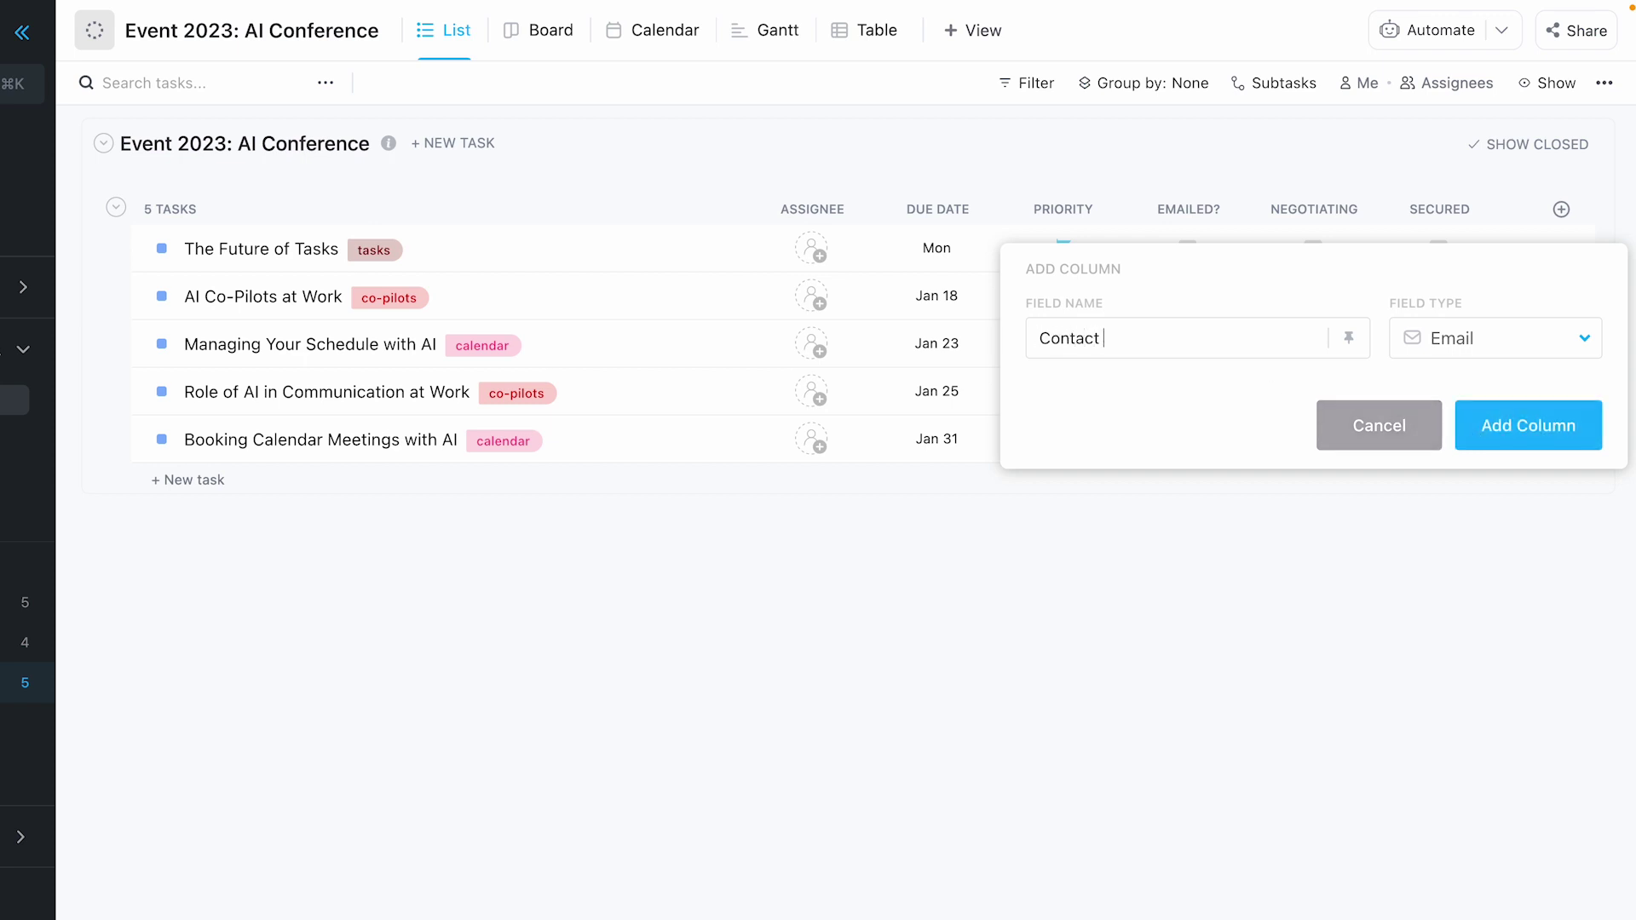
text( person)
click(1524, 425)
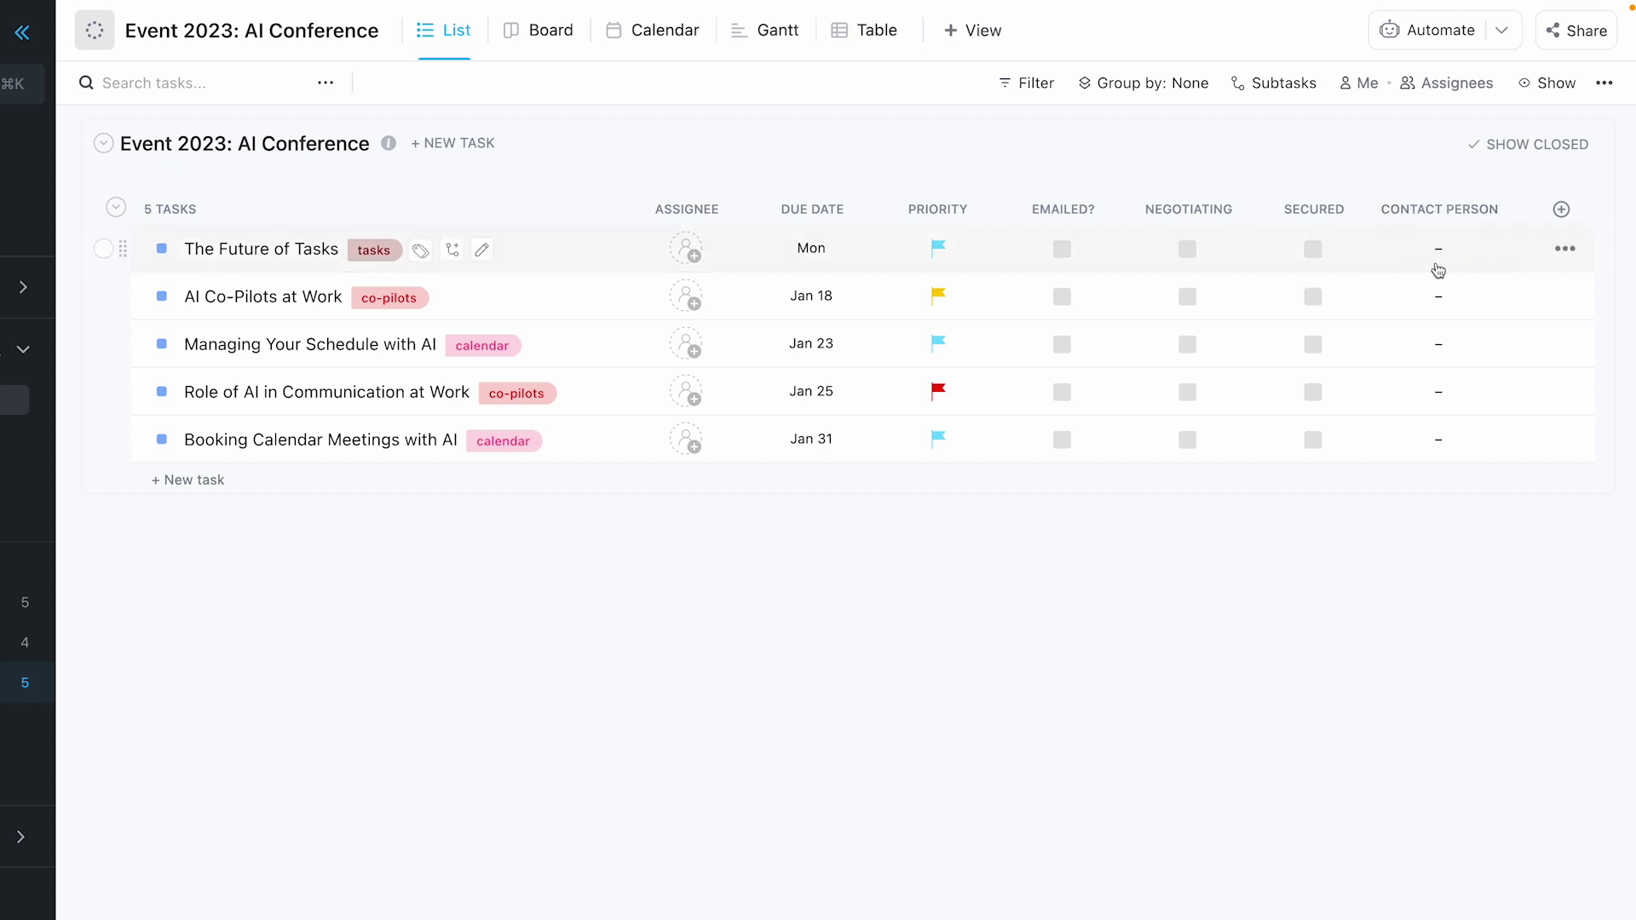
Assign all five tasks to yourself
click(689, 250)
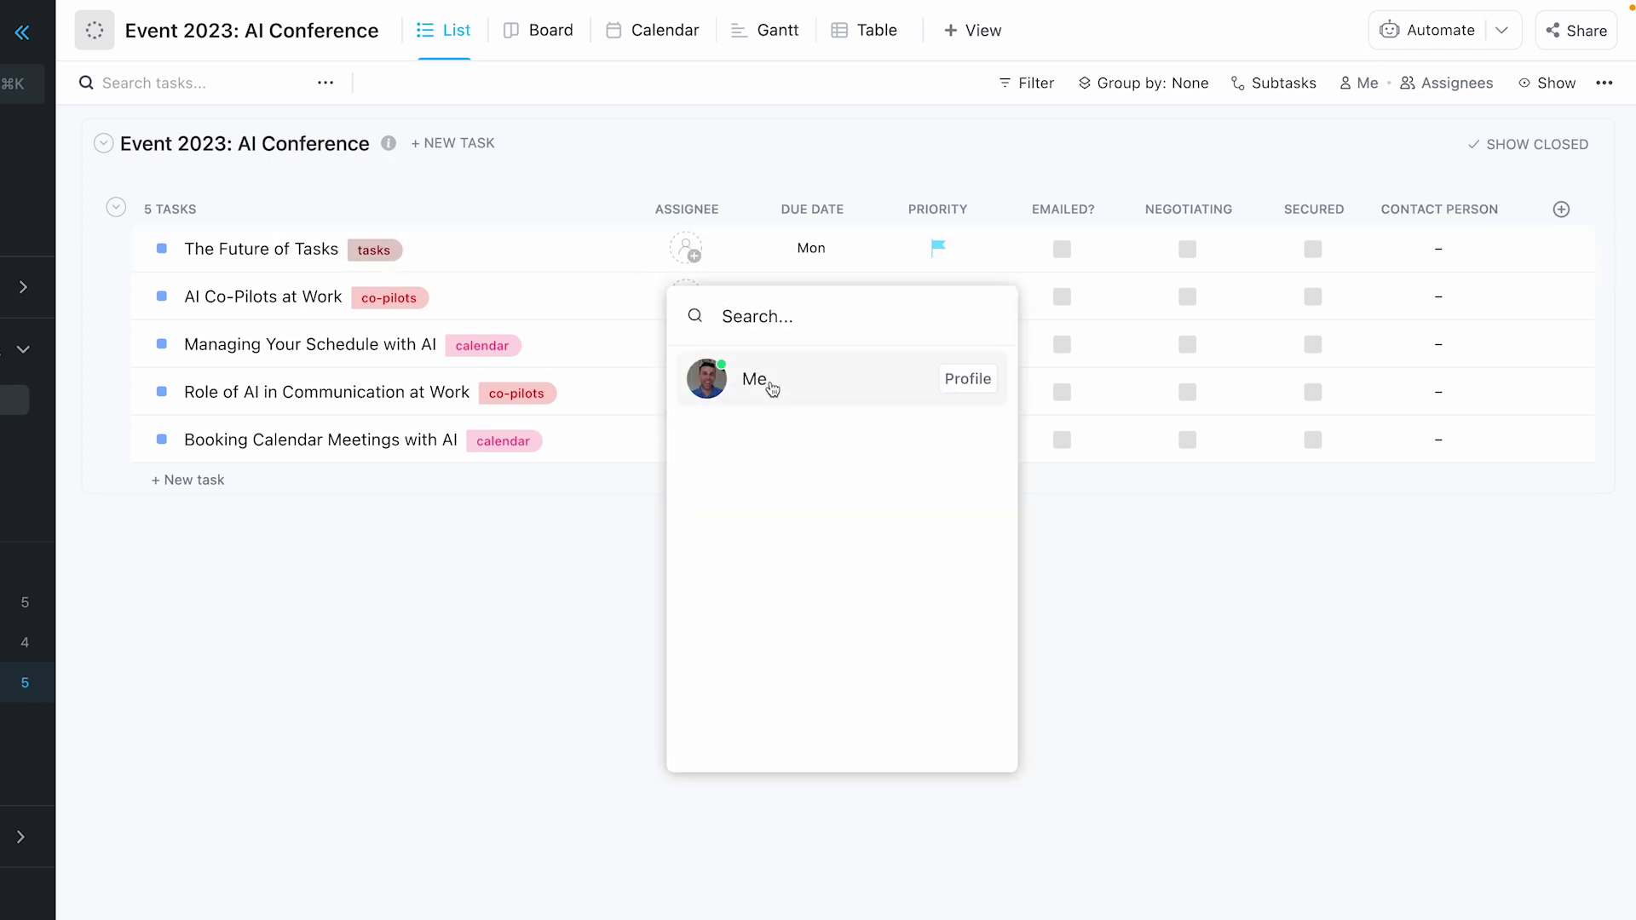
click(776, 392)
click(686, 296)
click(756, 426)
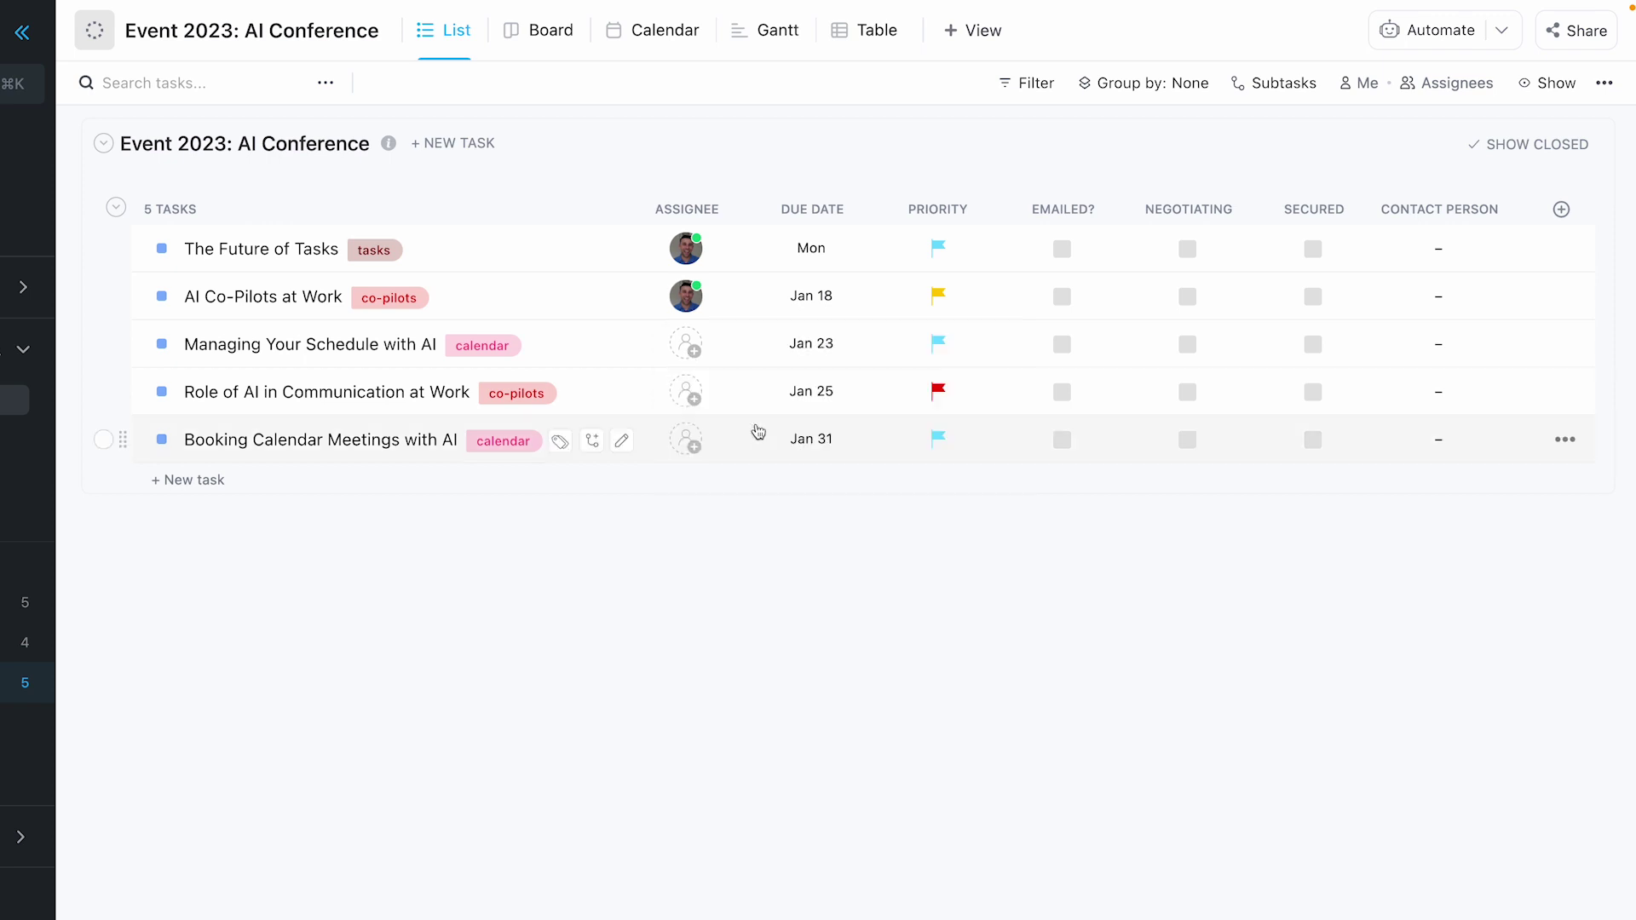
click(688, 349)
click(755, 473)
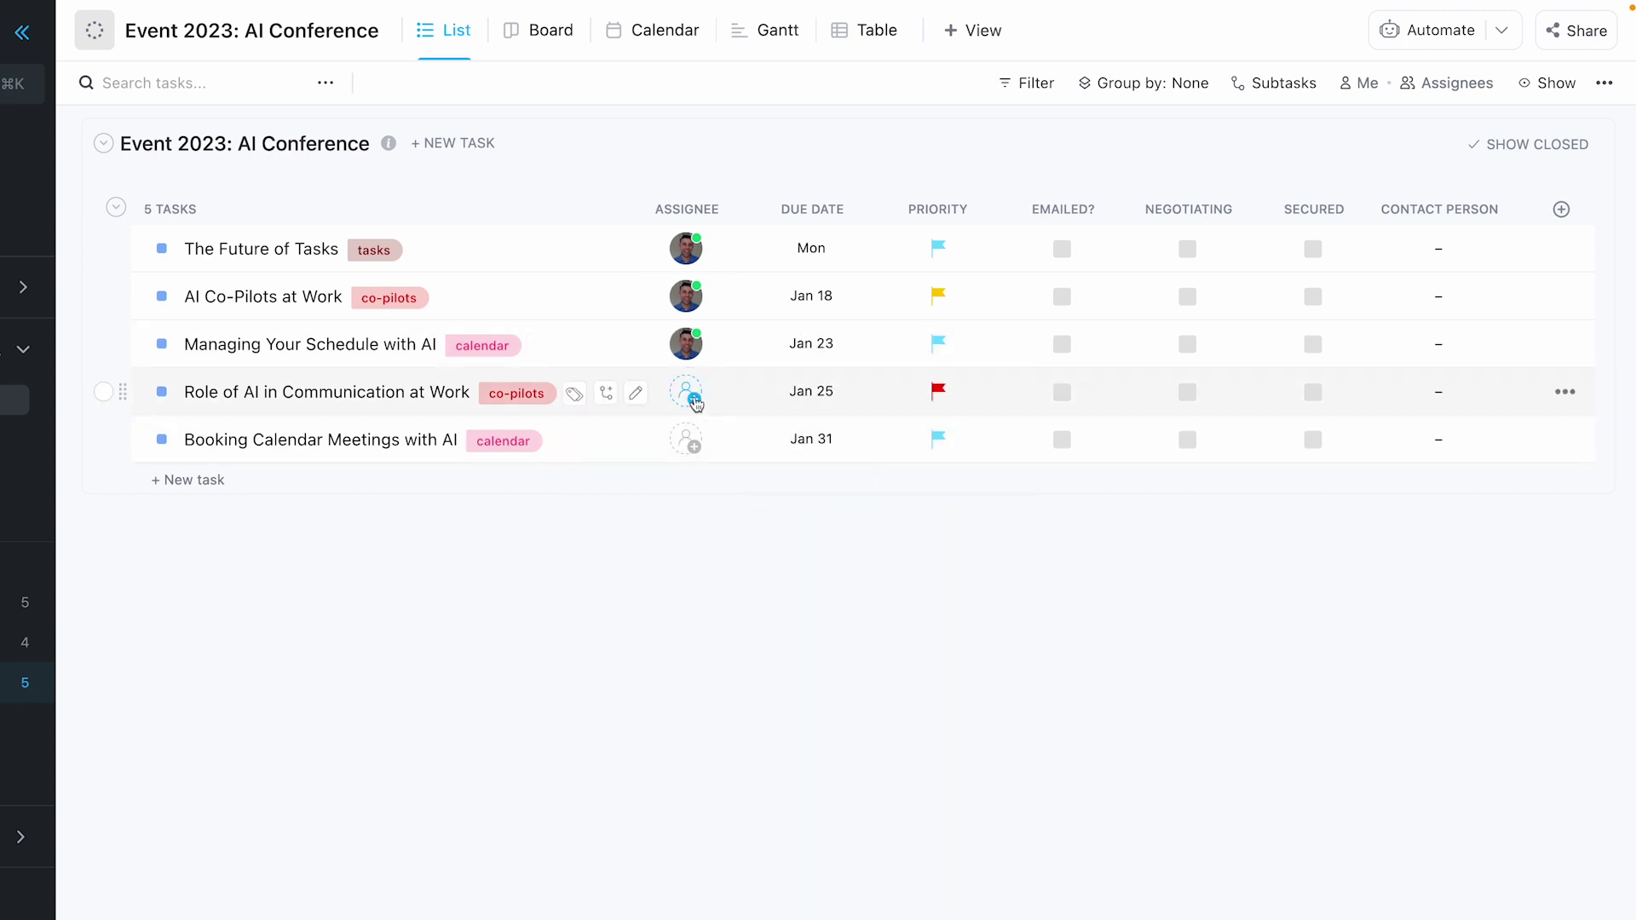
click(689, 393)
click(761, 516)
click(686, 439)
click(756, 563)
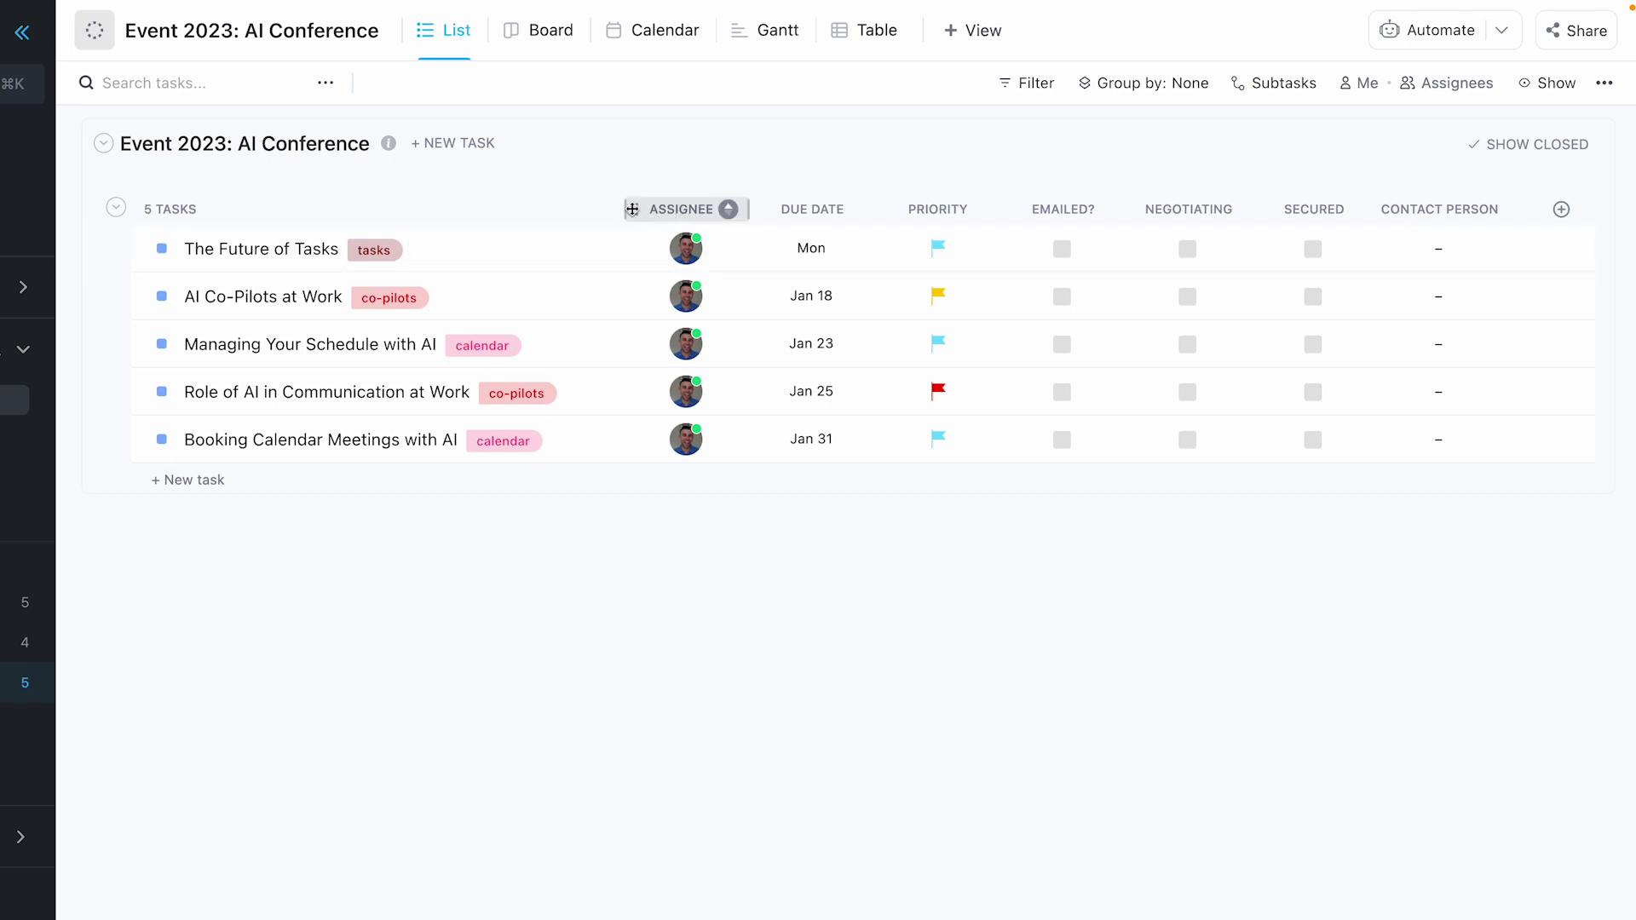
Hide the Assignee column and move Due Date to the last position after Contact Person
drag(637, 209, 689, 213)
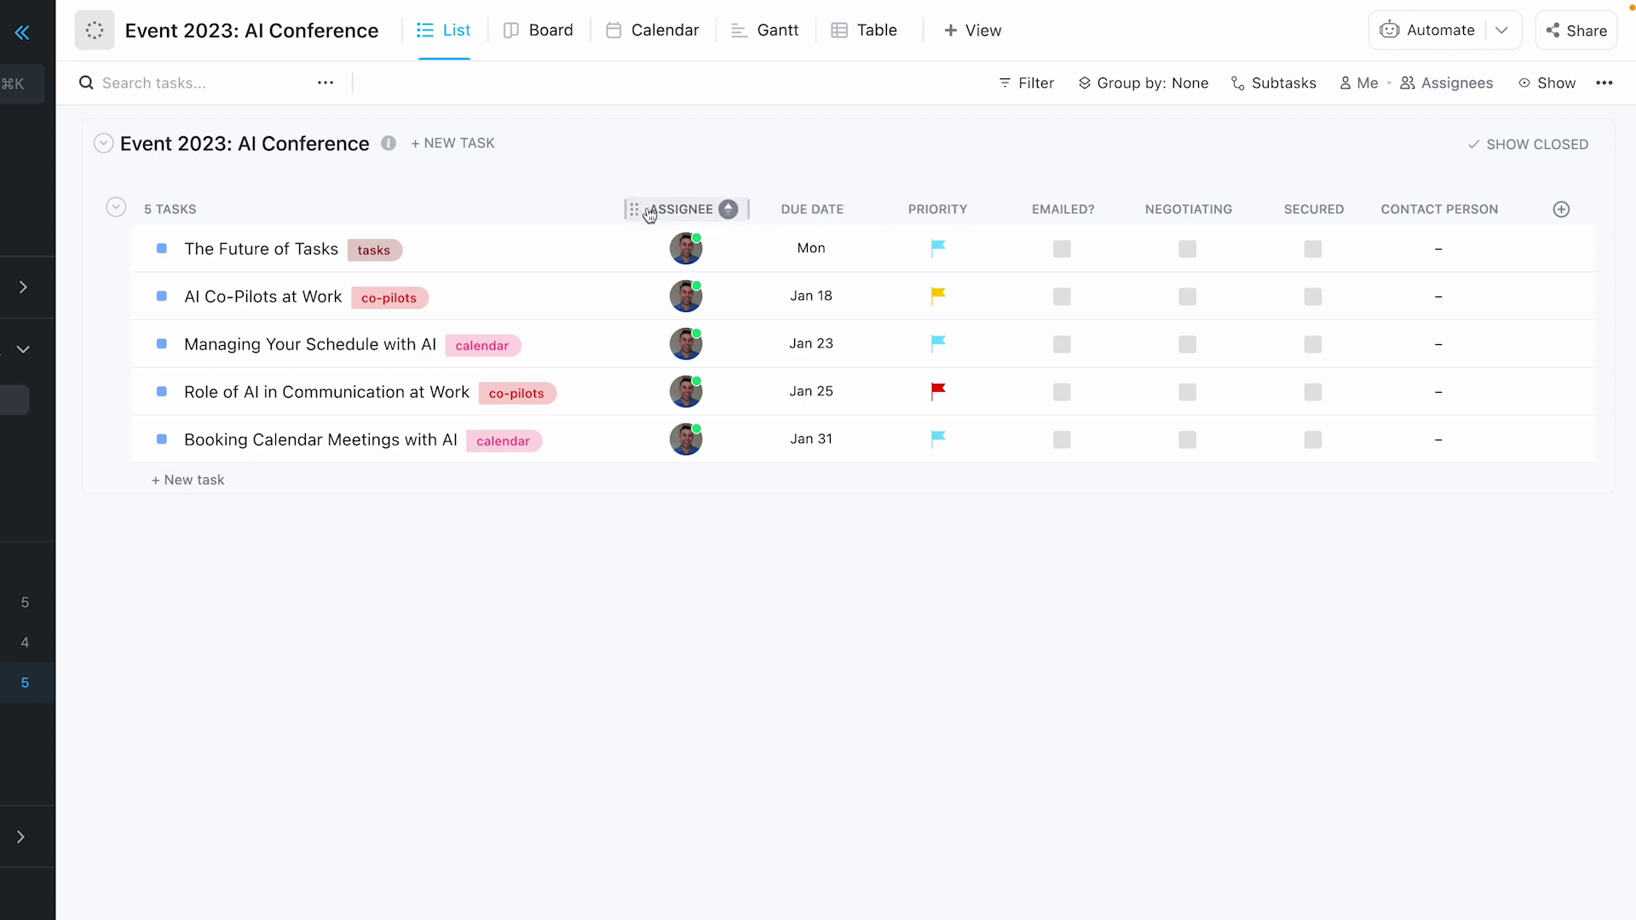
click(723, 208)
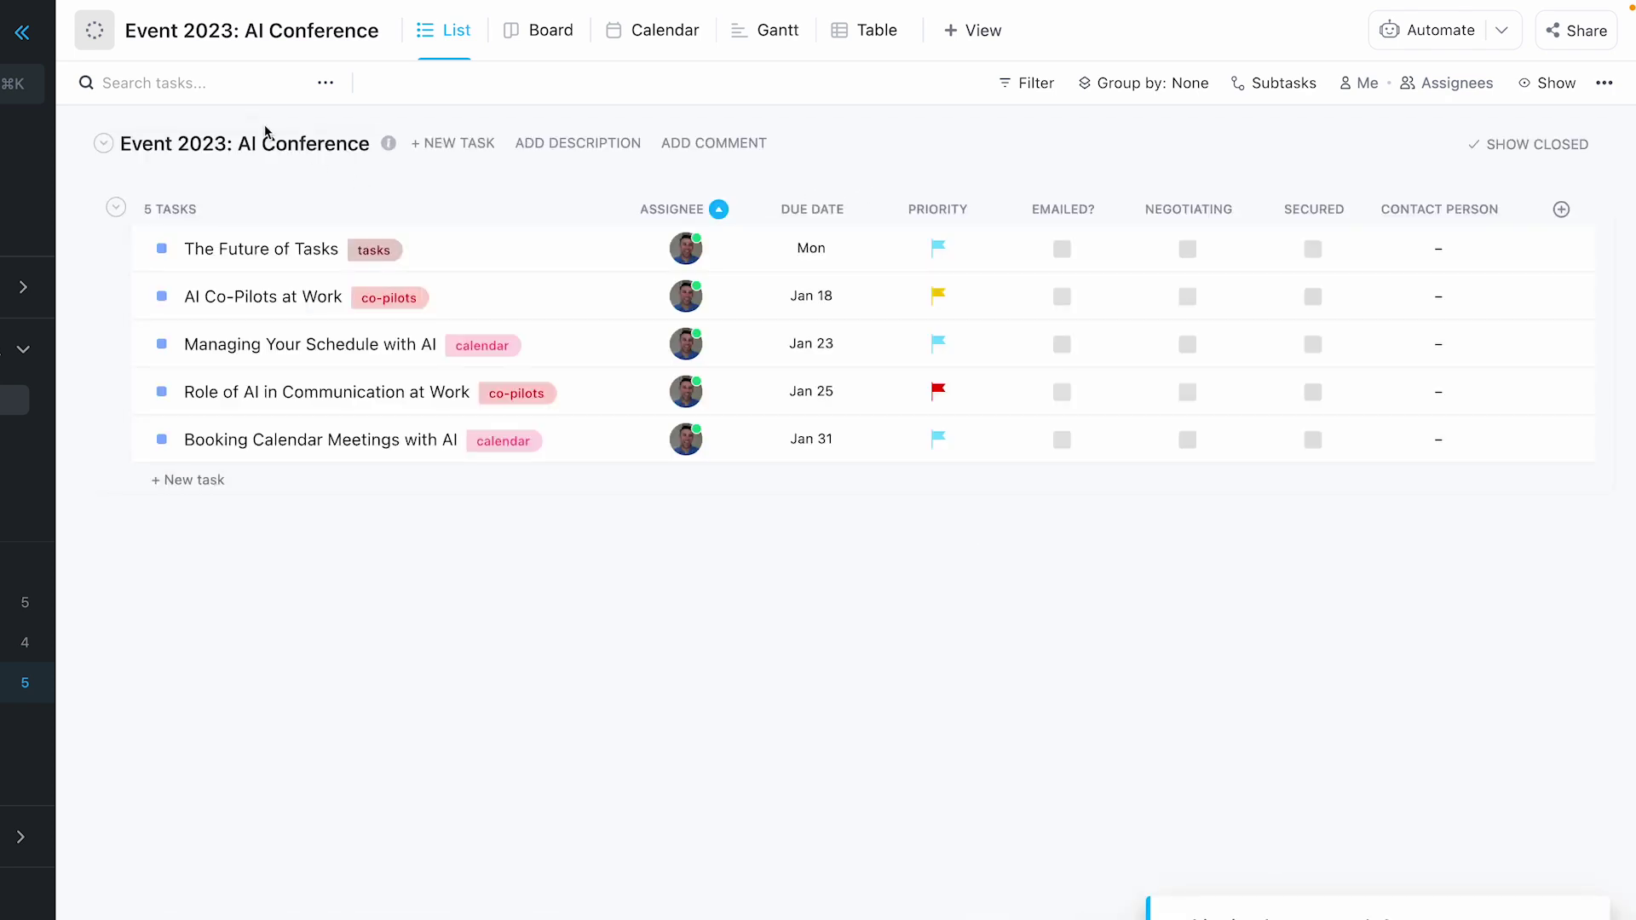
click(673, 208)
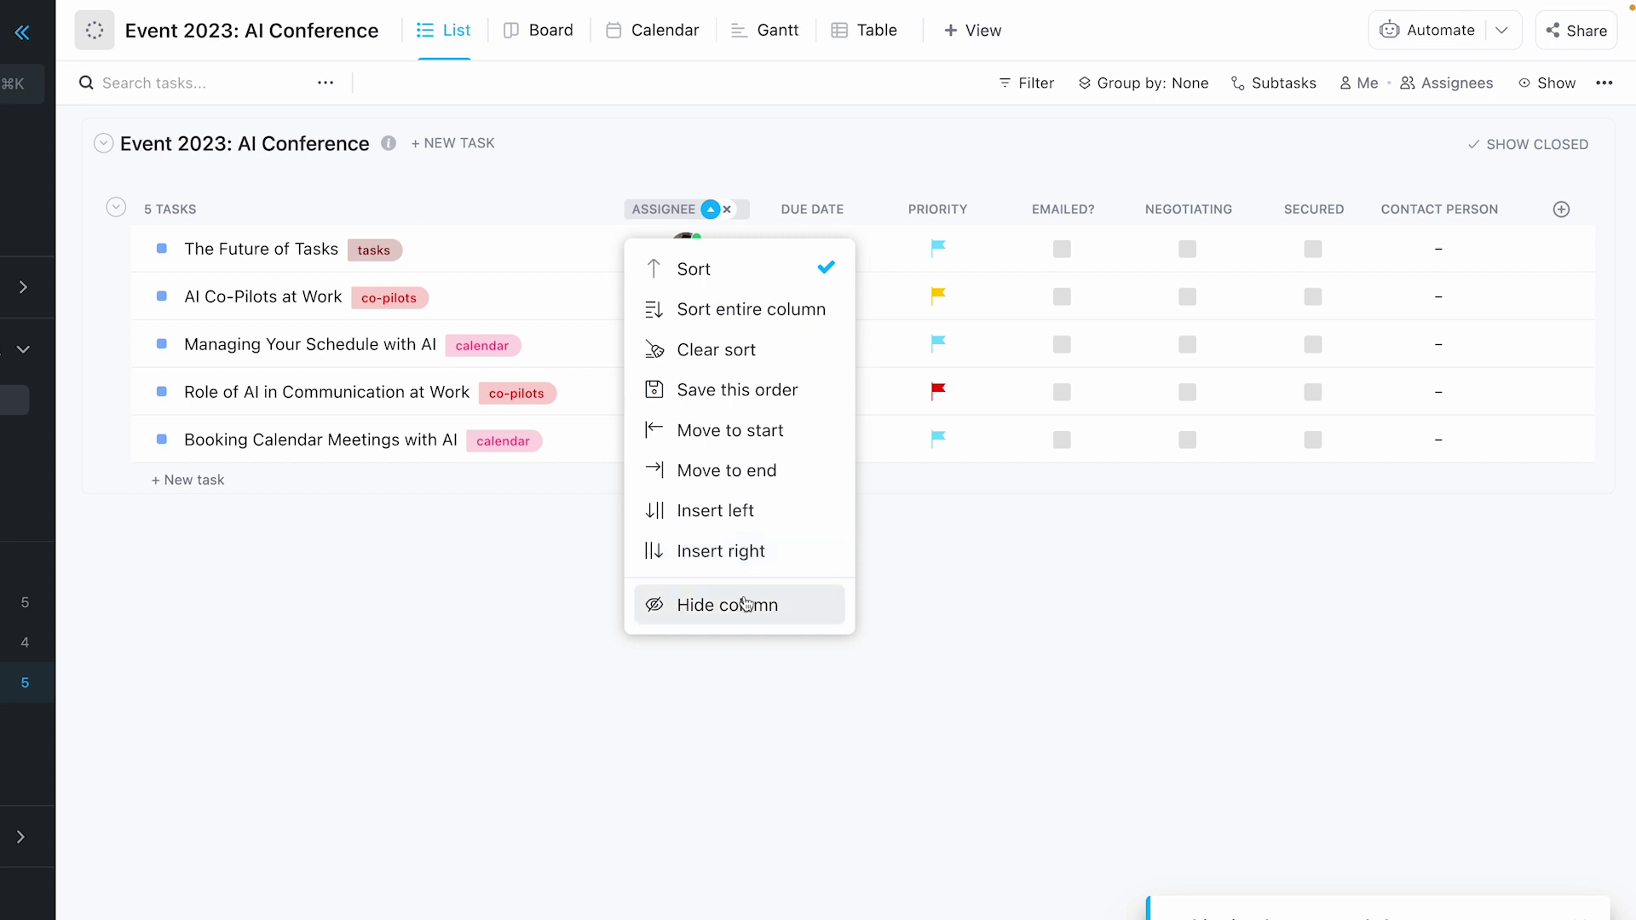
click(744, 604)
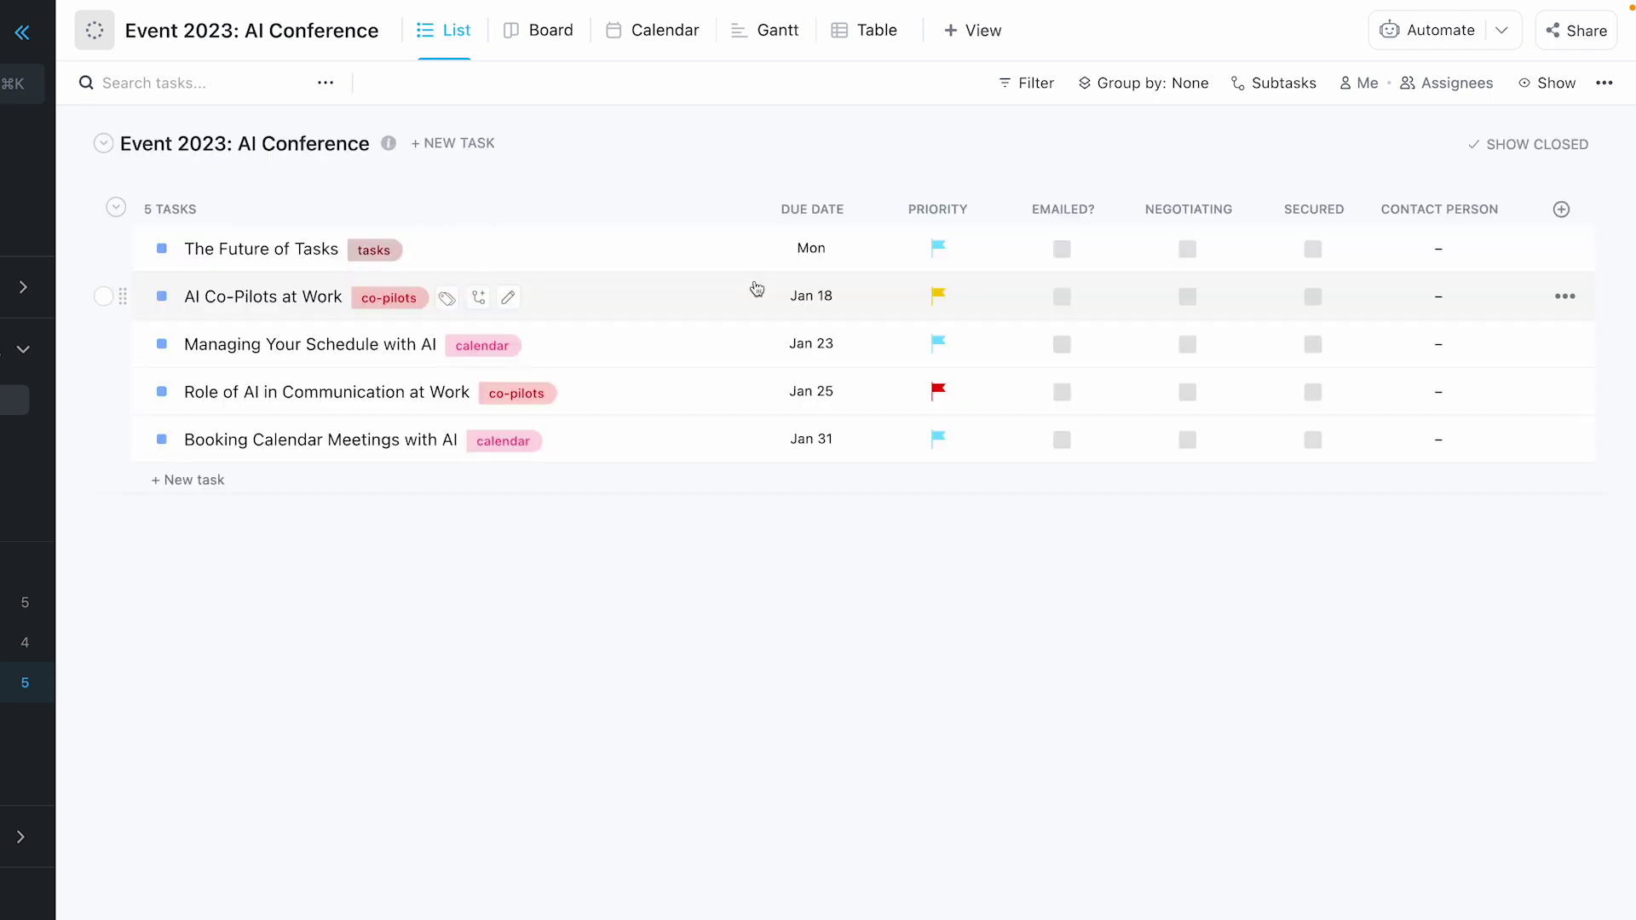
drag(810, 211, 1513, 220)
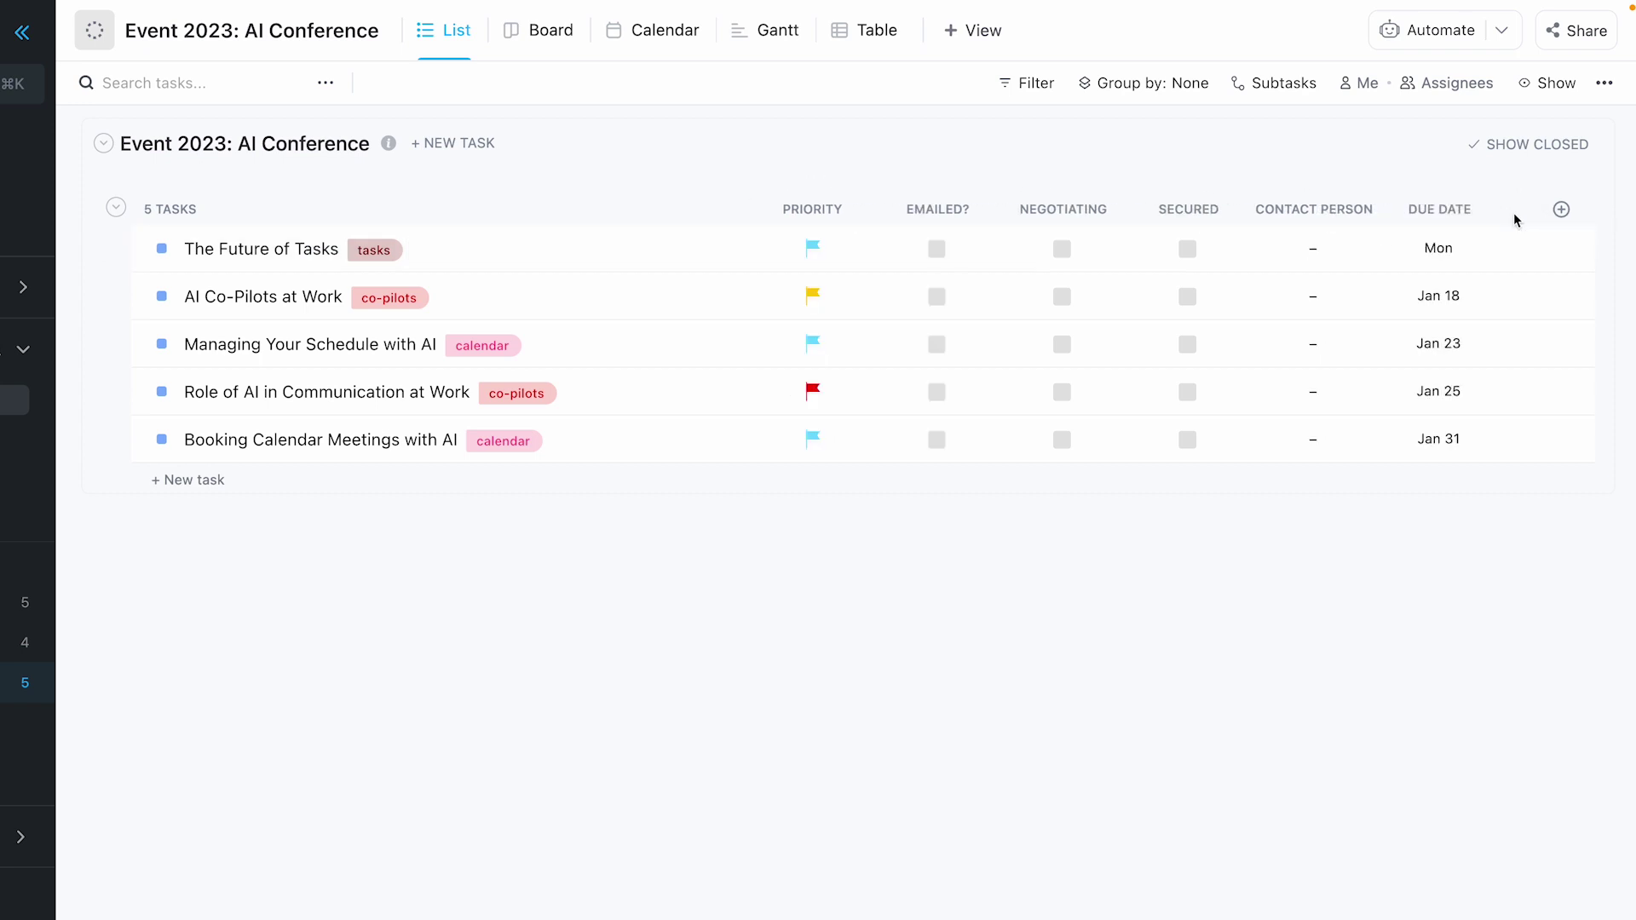
Sort by the Priority column so the Urgent 'Role of AI in Communication at Work' task leads
click(842, 209)
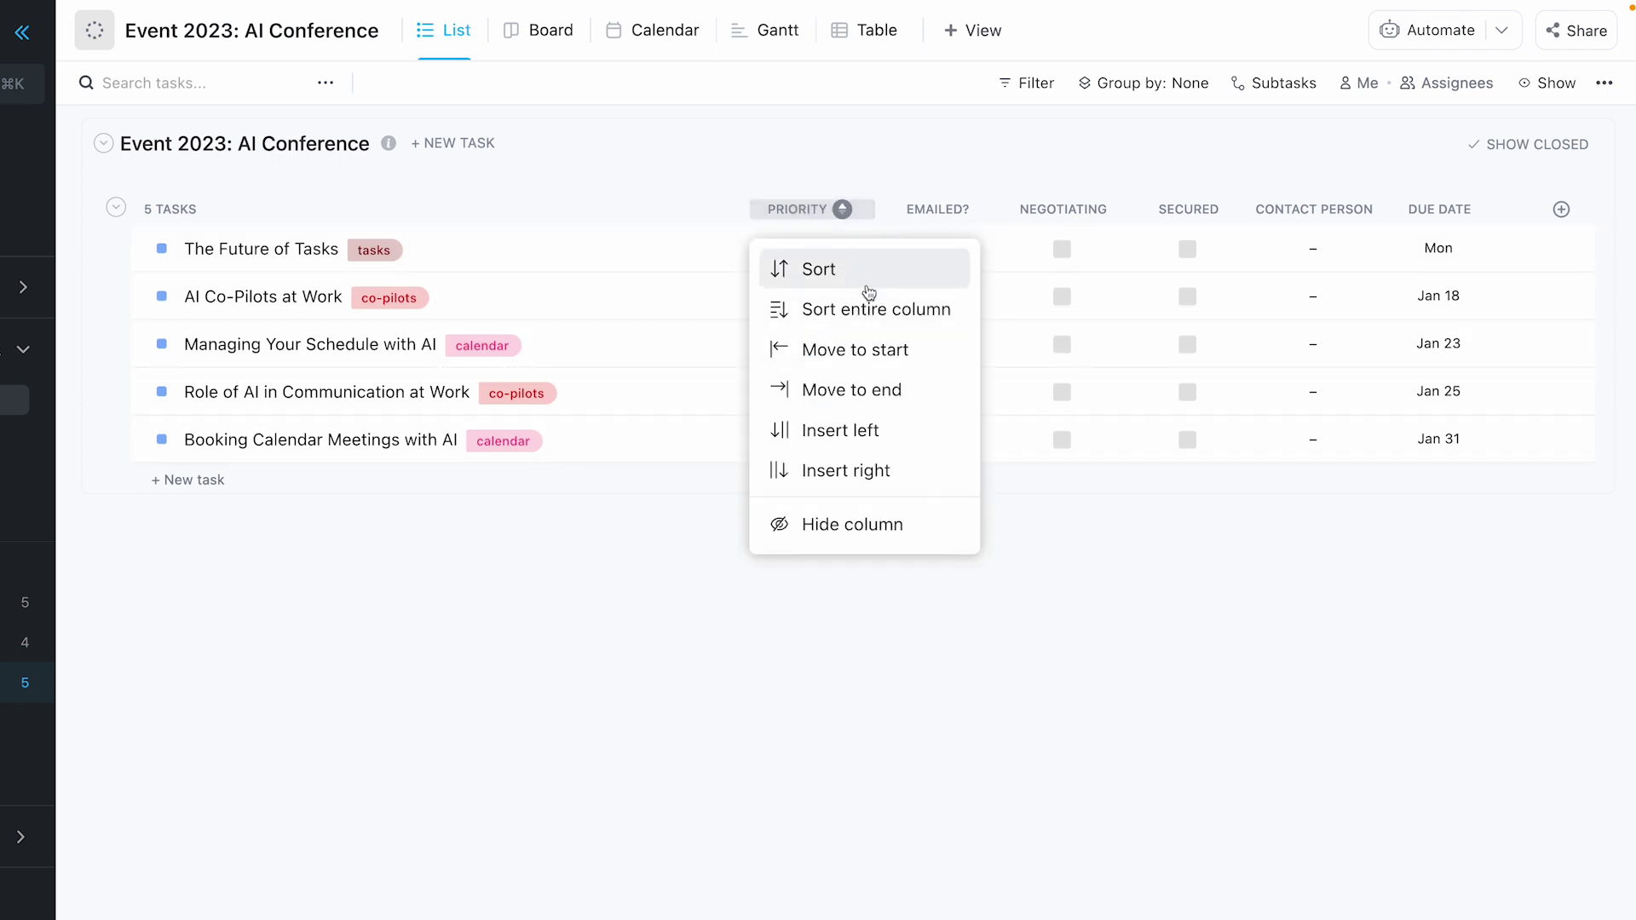
click(945, 150)
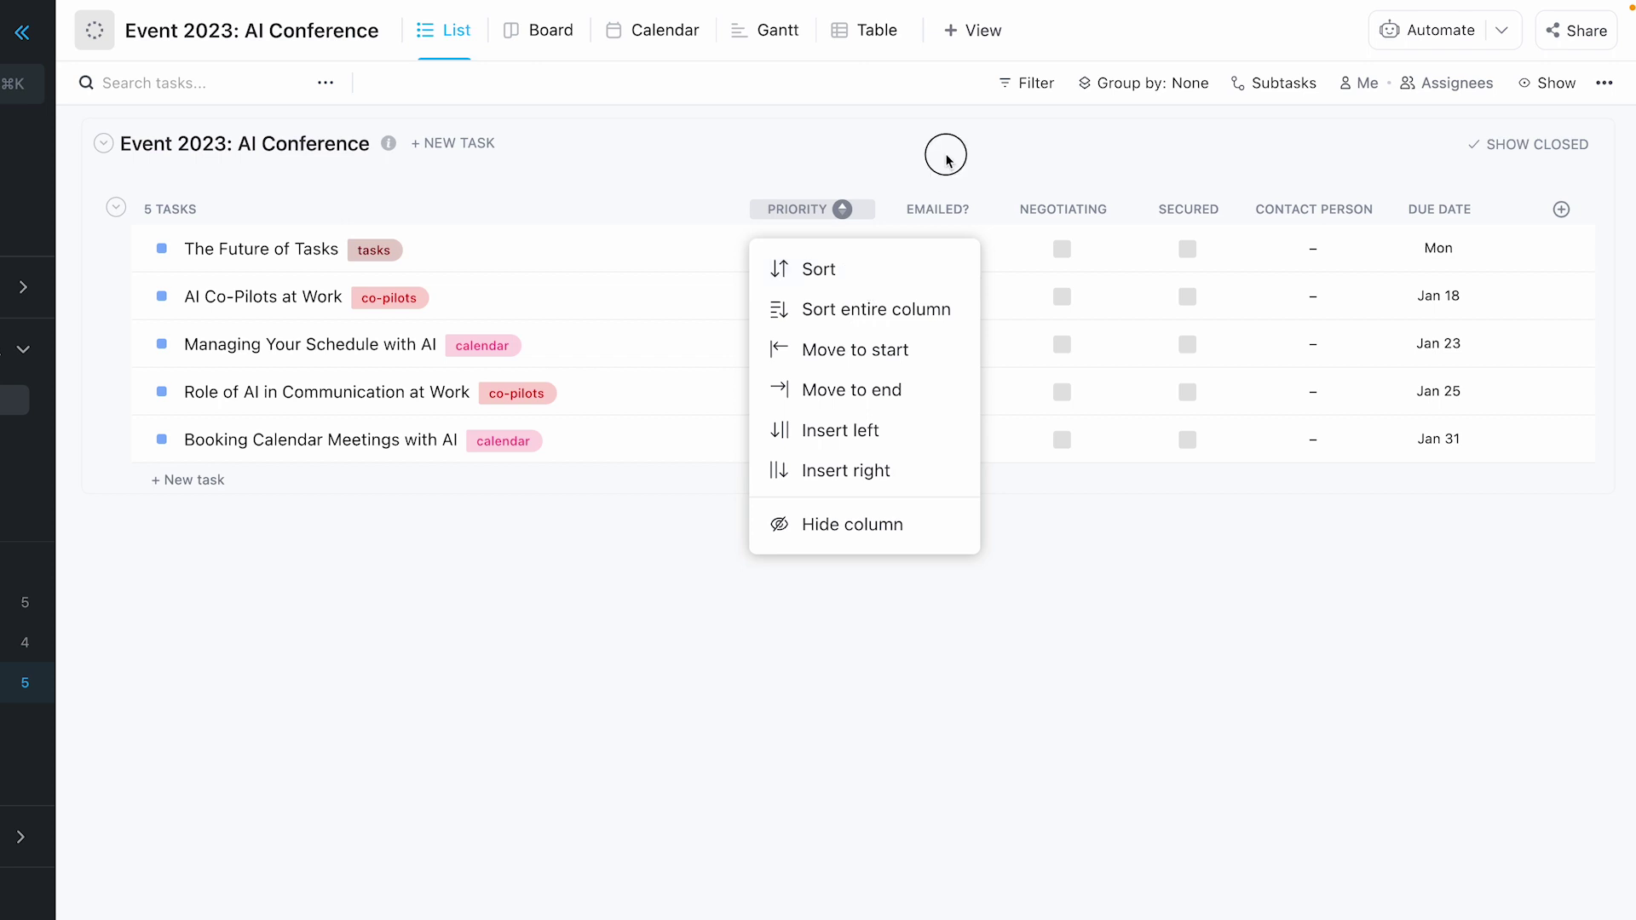
click(847, 209)
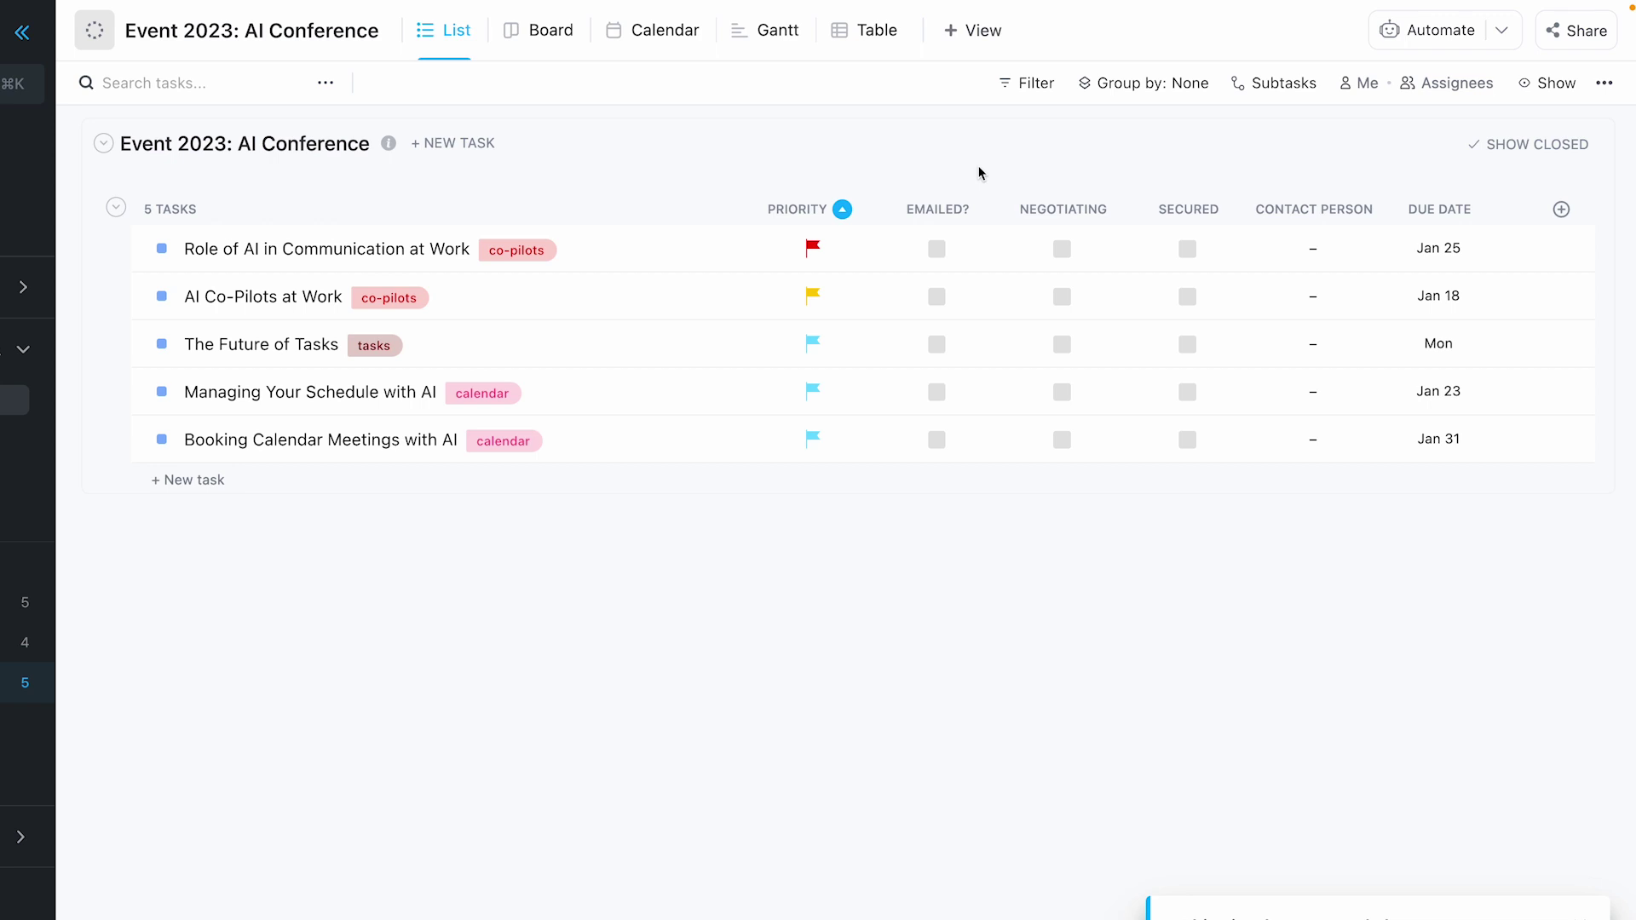
Switch grouping from Tag to the Emailed? field, leaving all five tasks under Empty
click(1145, 85)
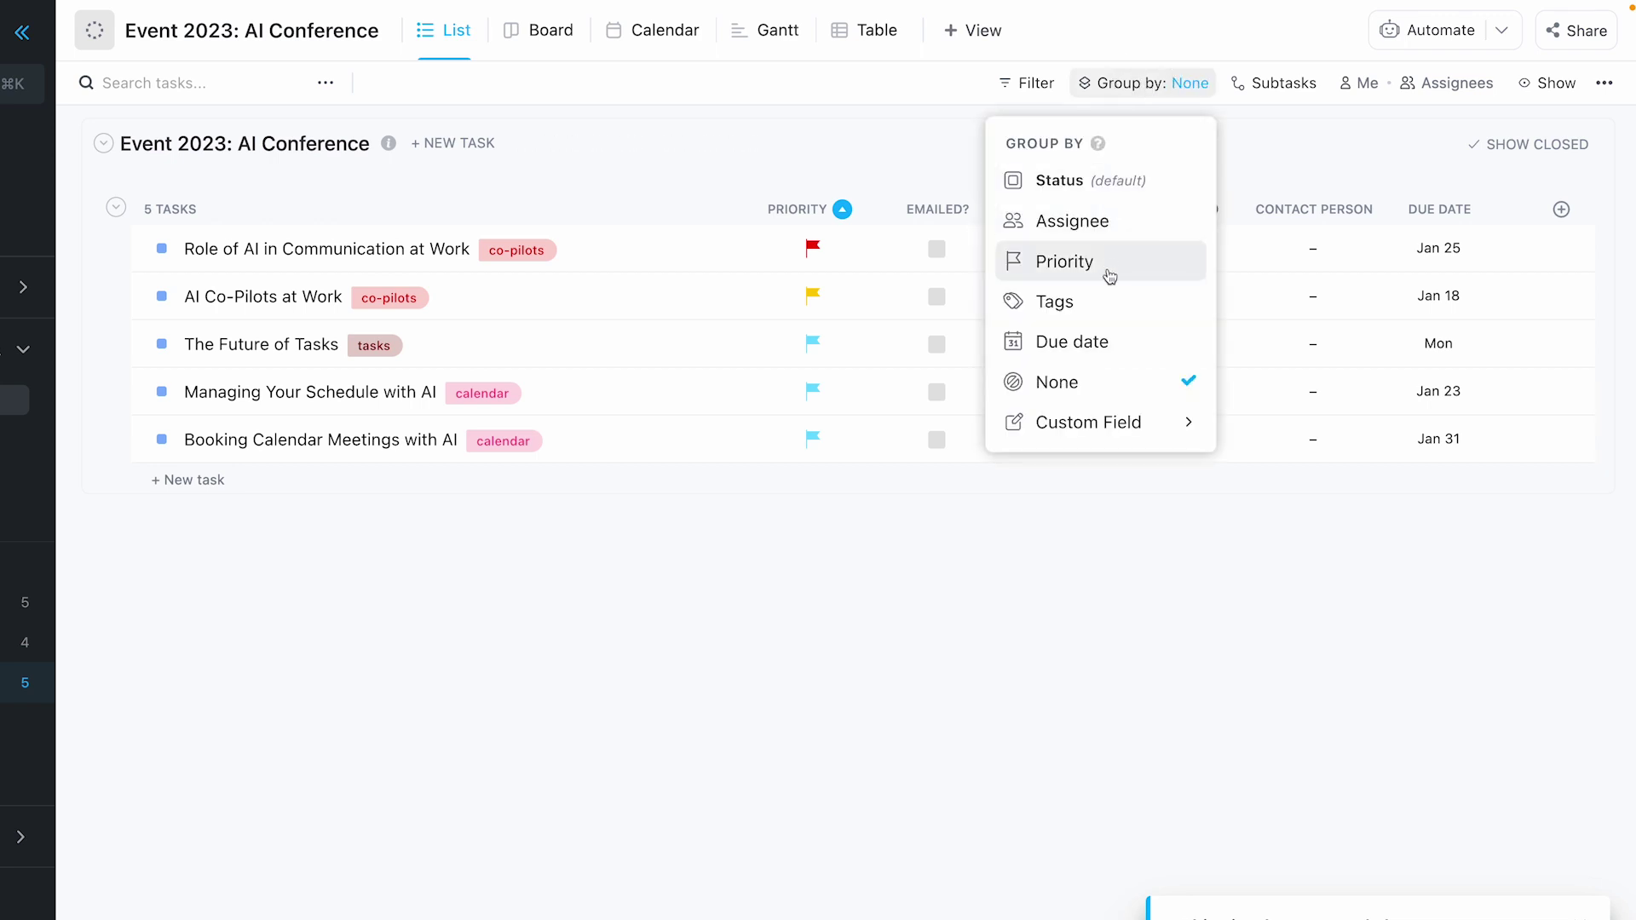
click(1096, 301)
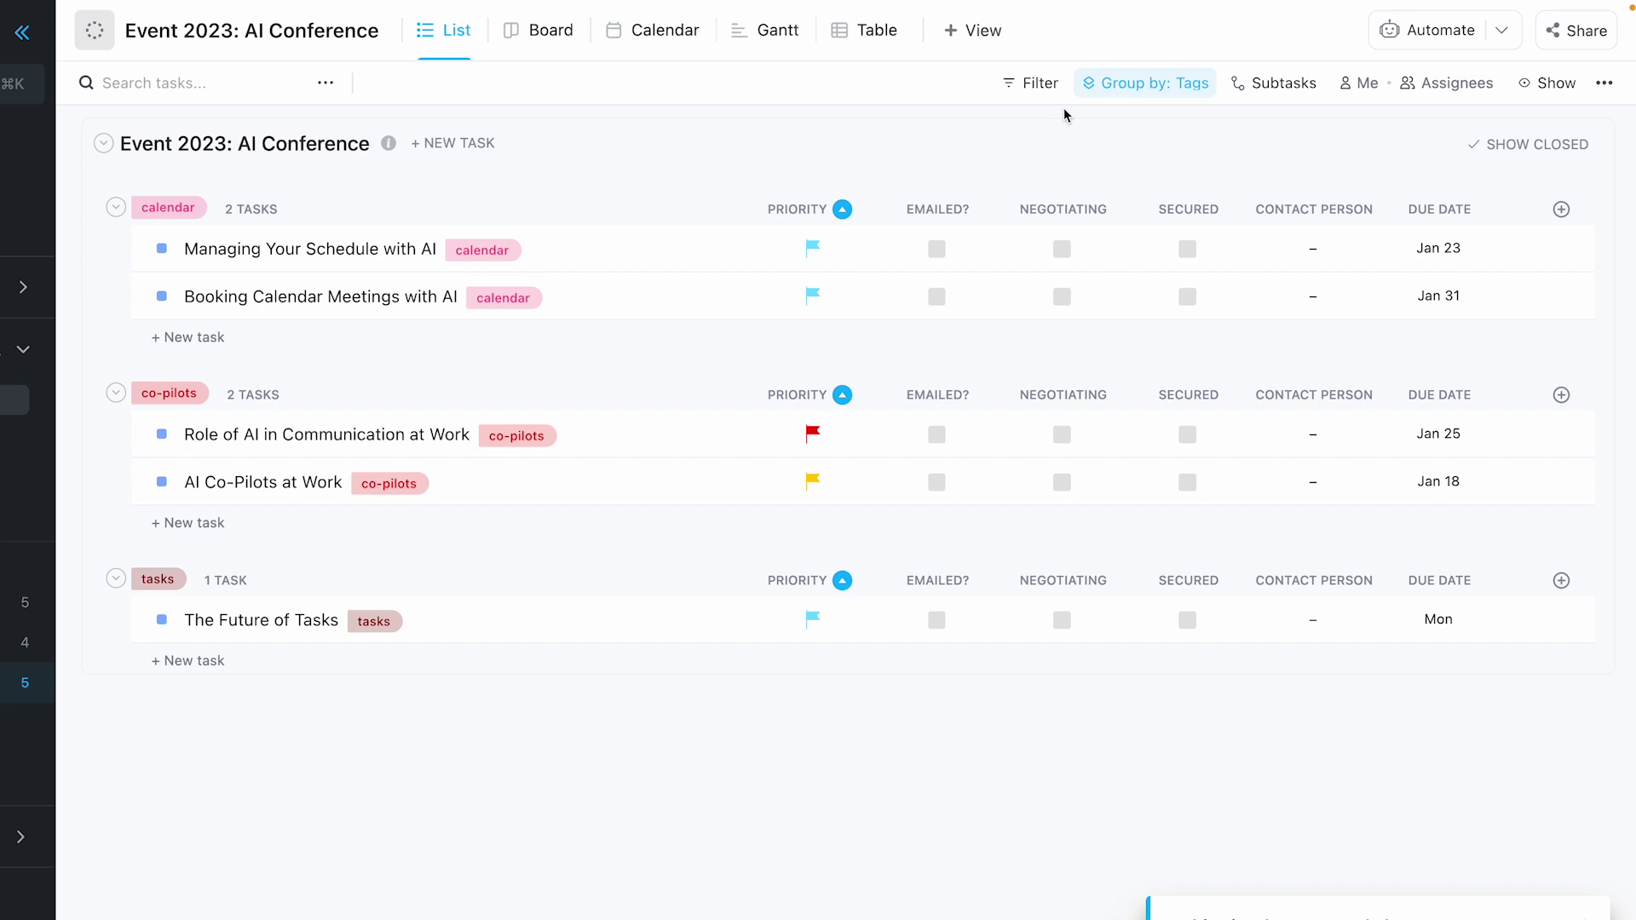
click(1113, 94)
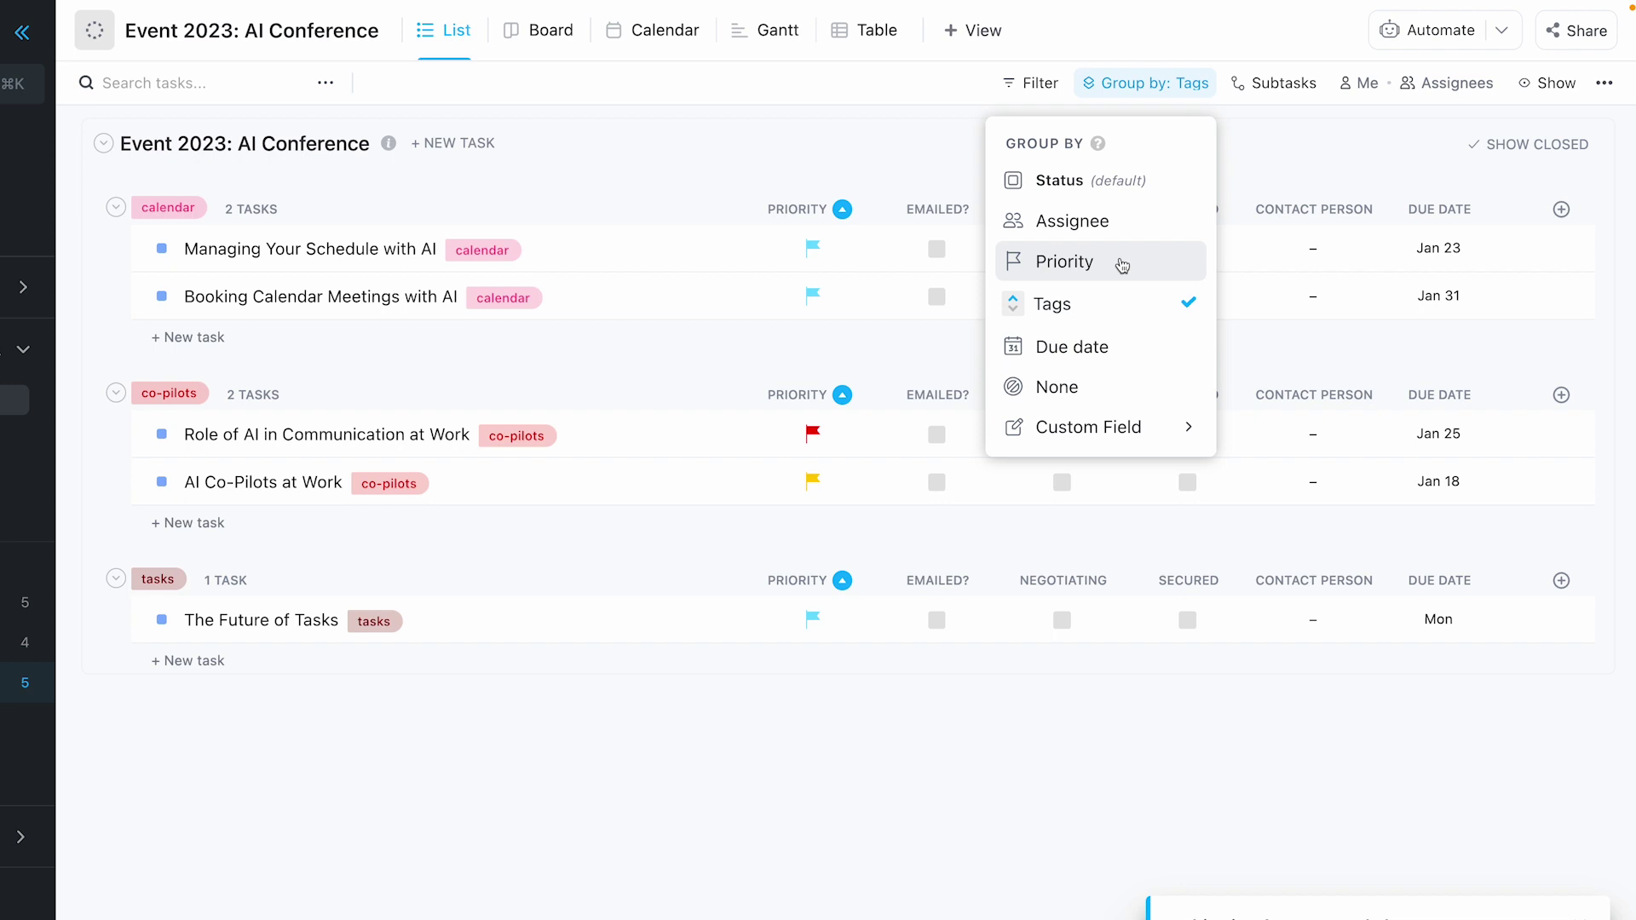
mouse_move(1152, 426)
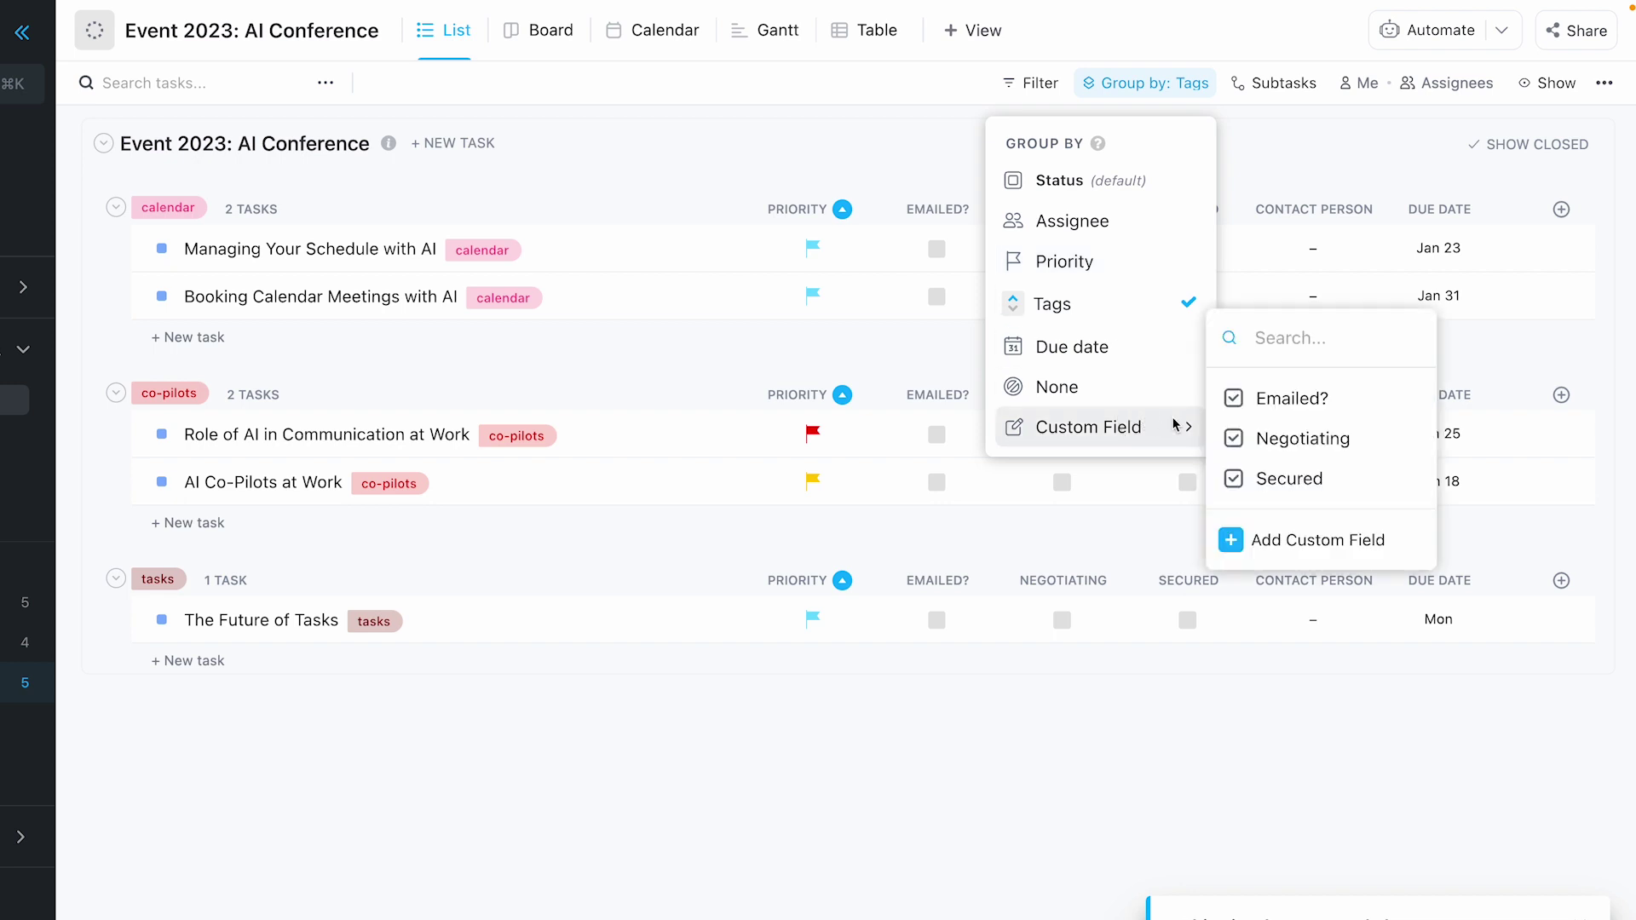
click(1295, 400)
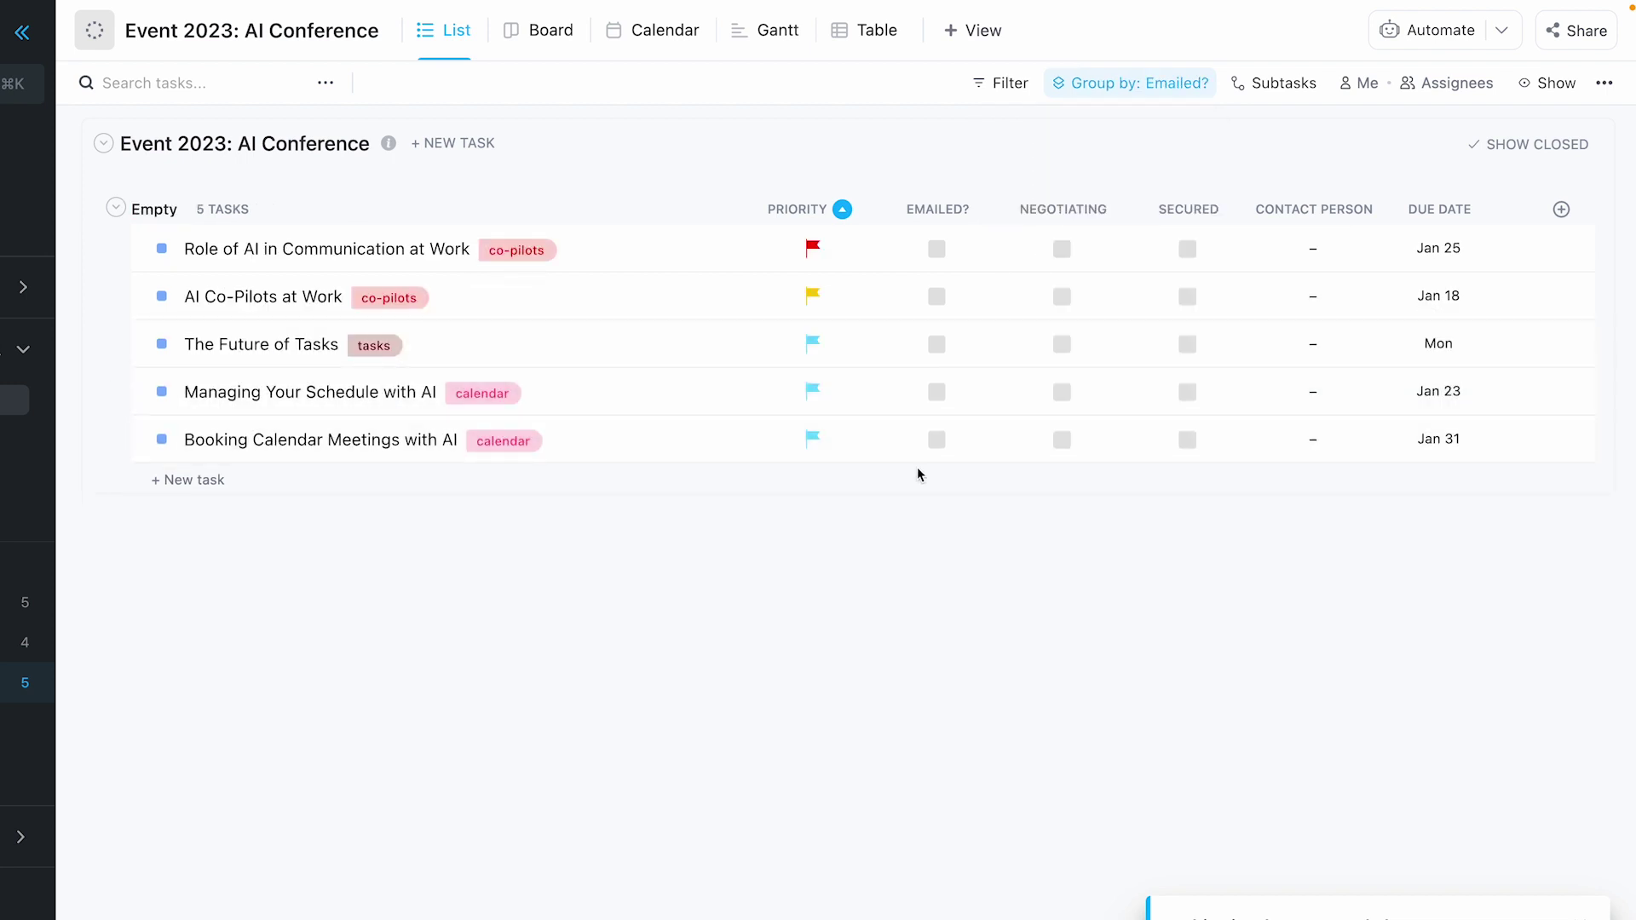
Tick Emailed? on Role of AI in Communication at Work and AI Co-Pilots at Work
click(936, 255)
click(936, 295)
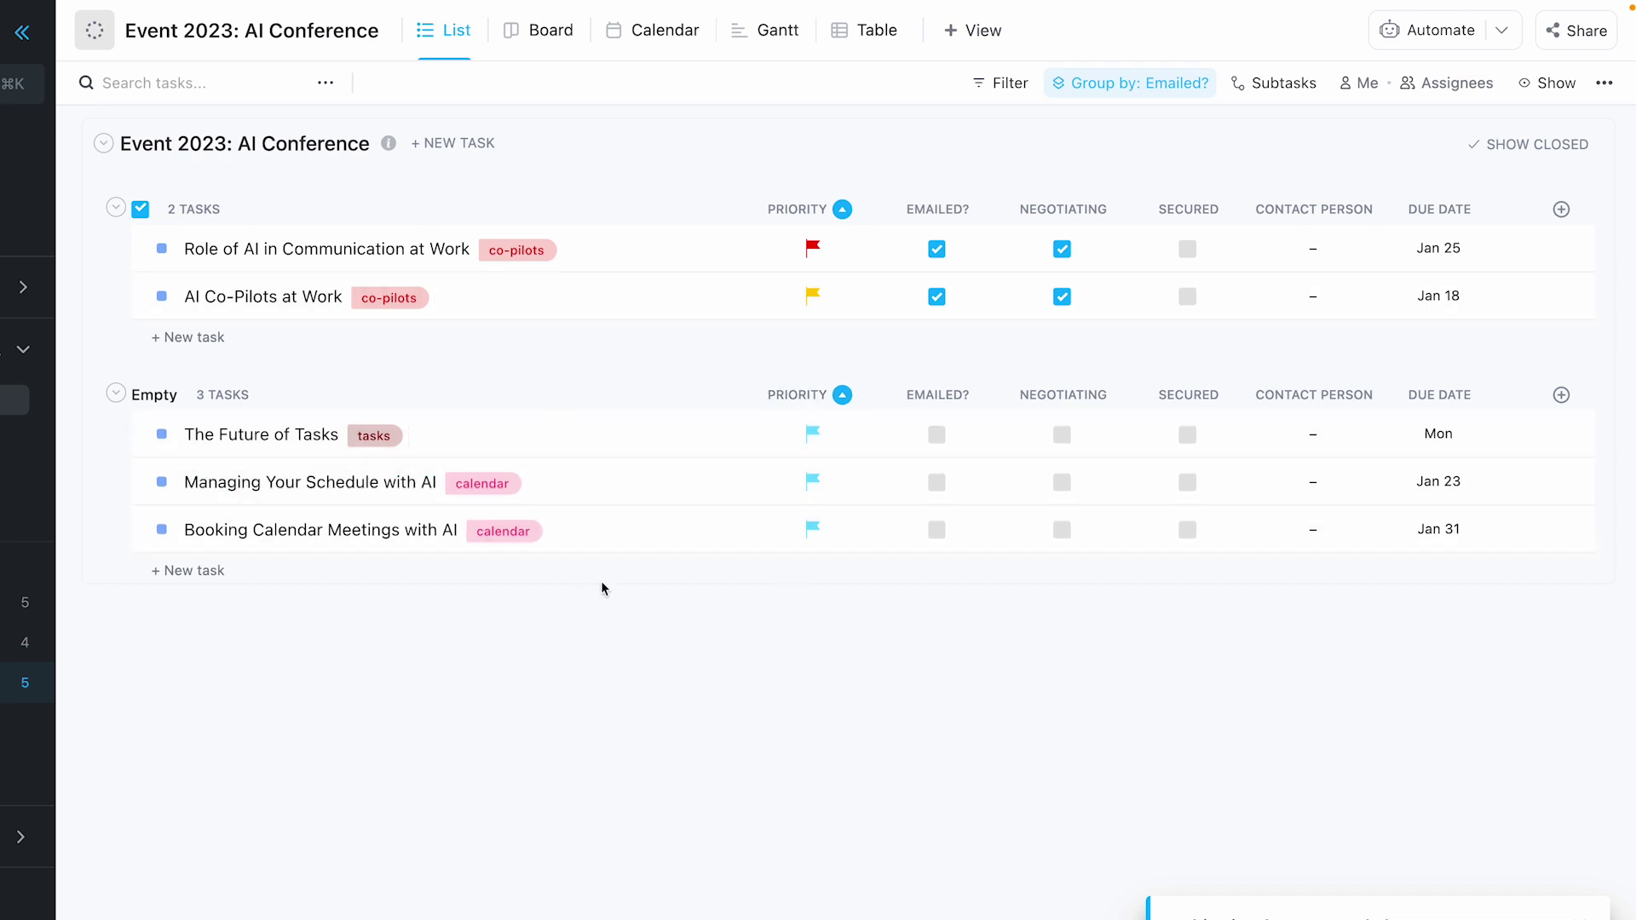
click(174, 398)
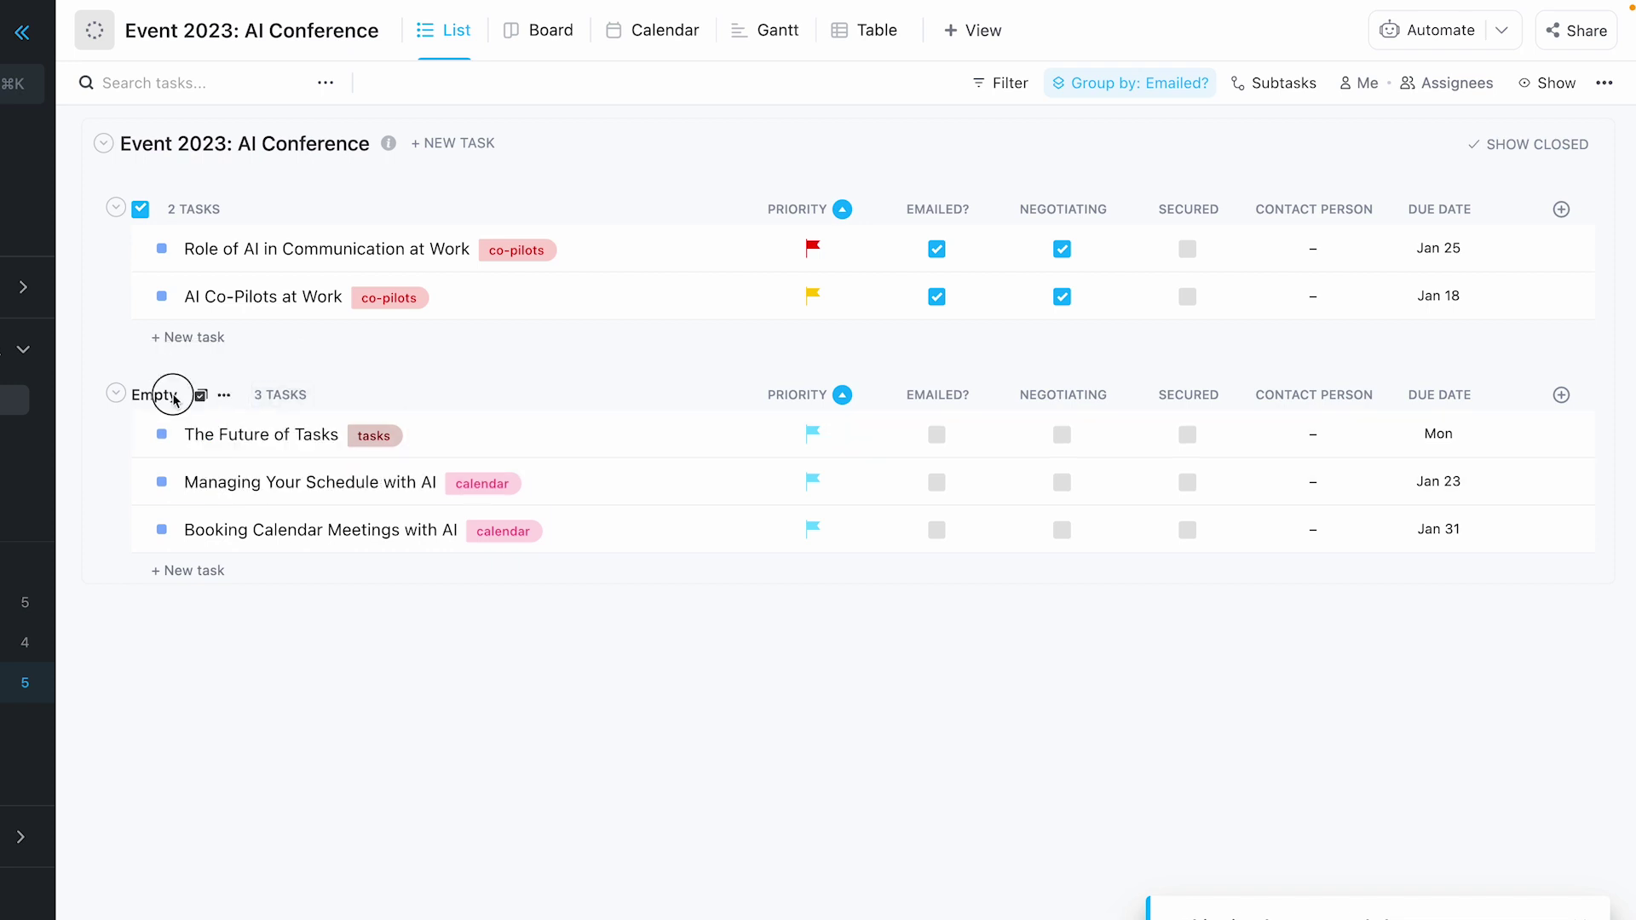
click(225, 394)
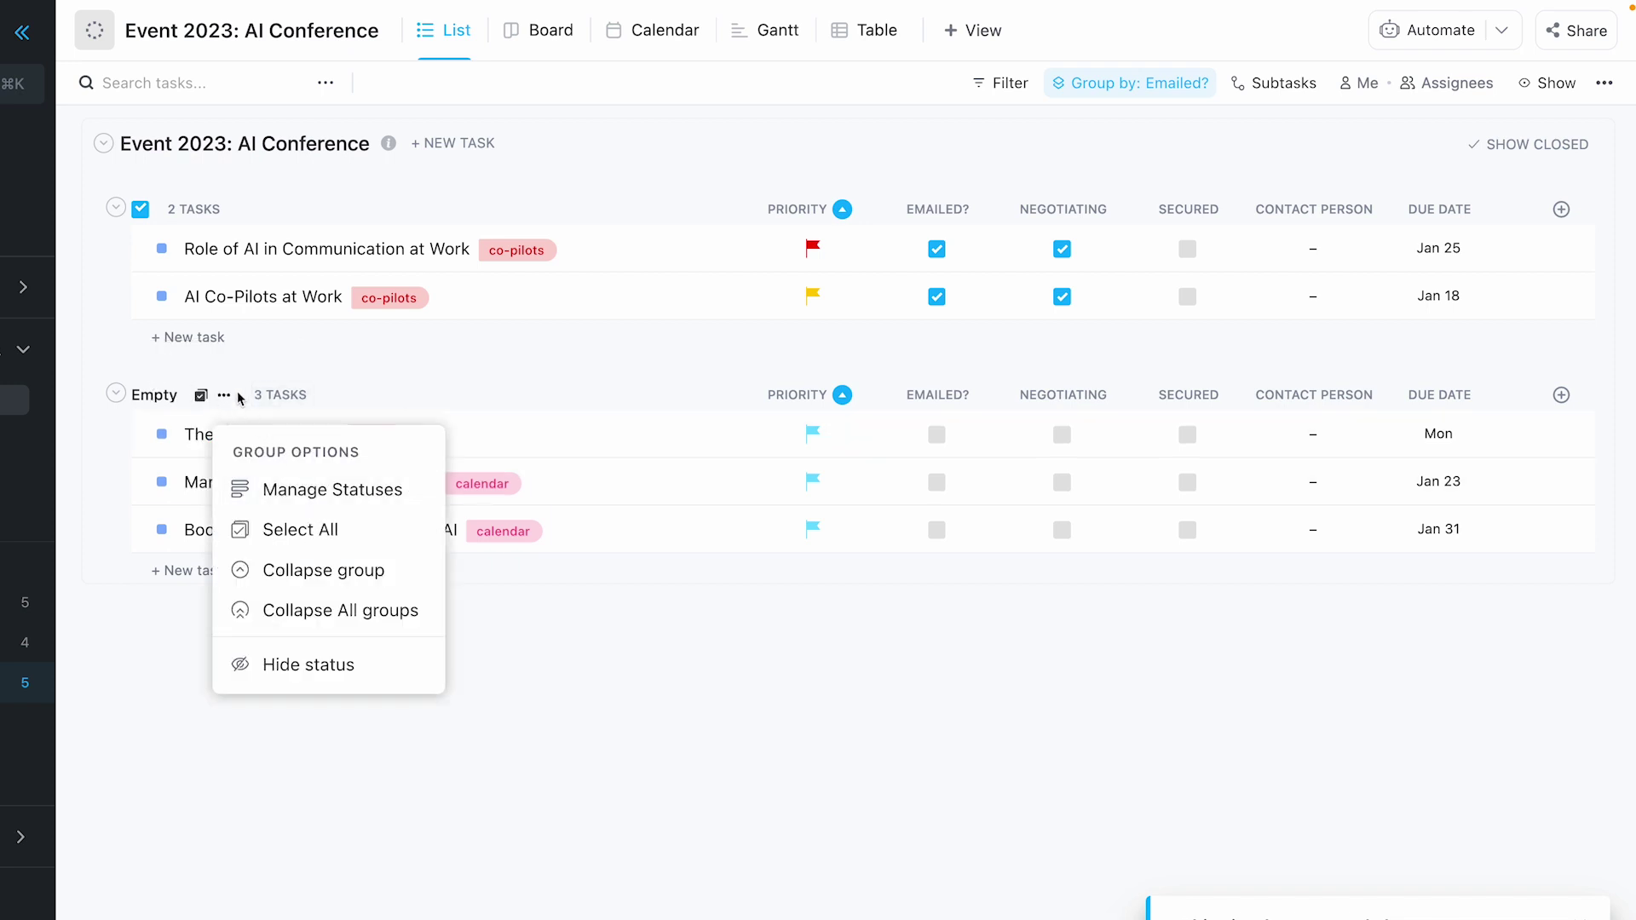
click(1099, 83)
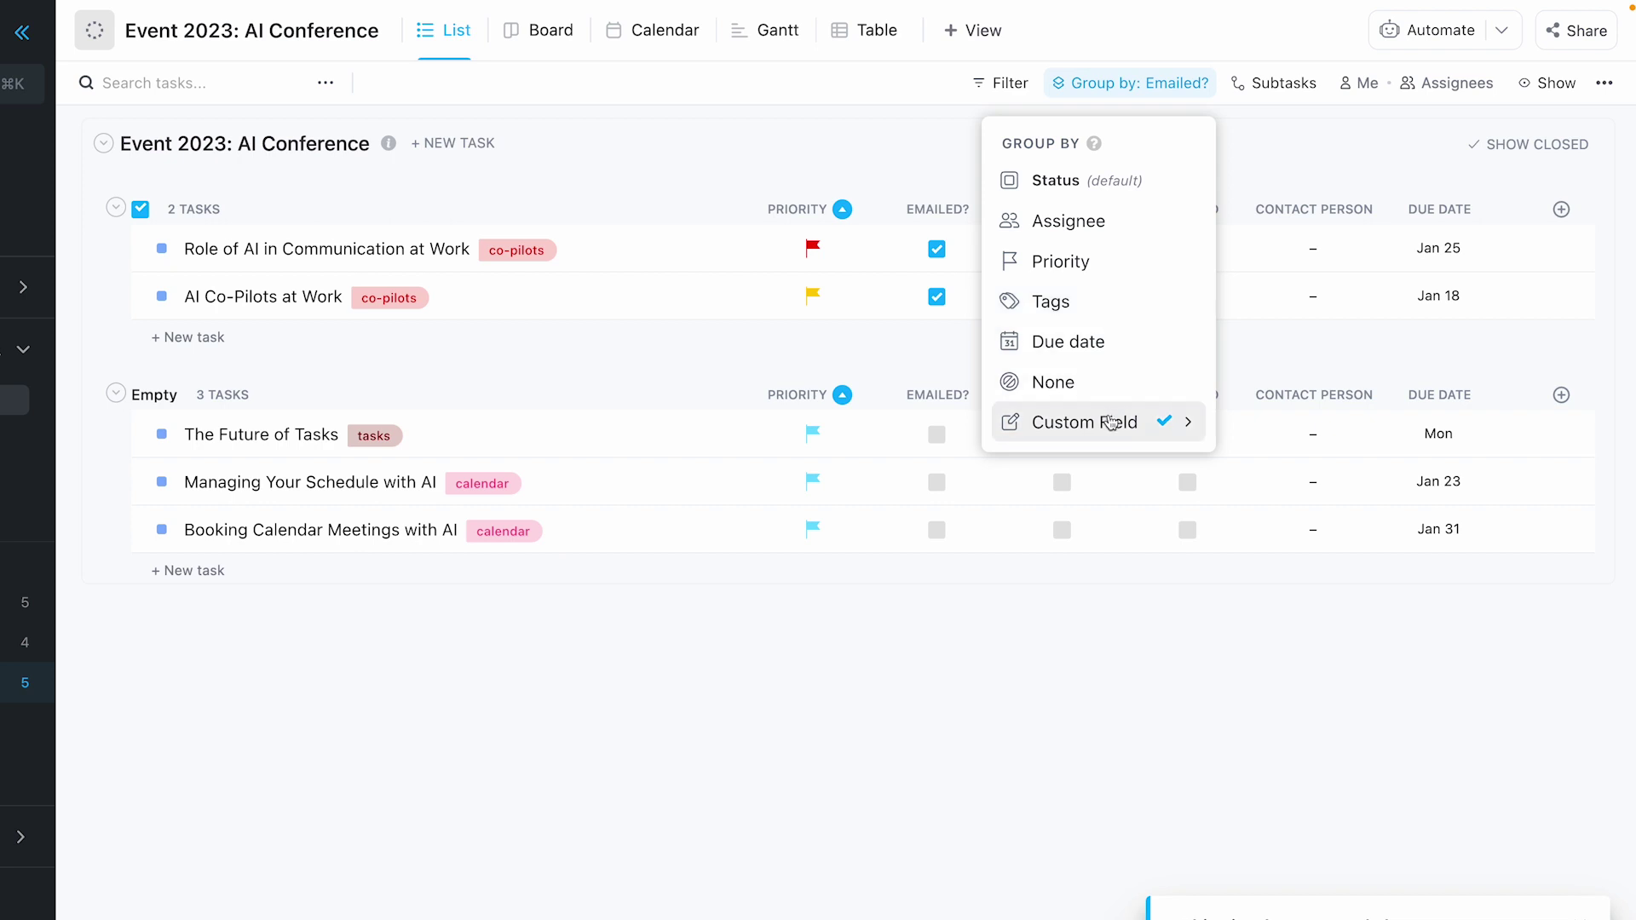
Group the list by due date and reschedule AI Co-Pilots at Work to Monday, Jan 16
click(1123, 342)
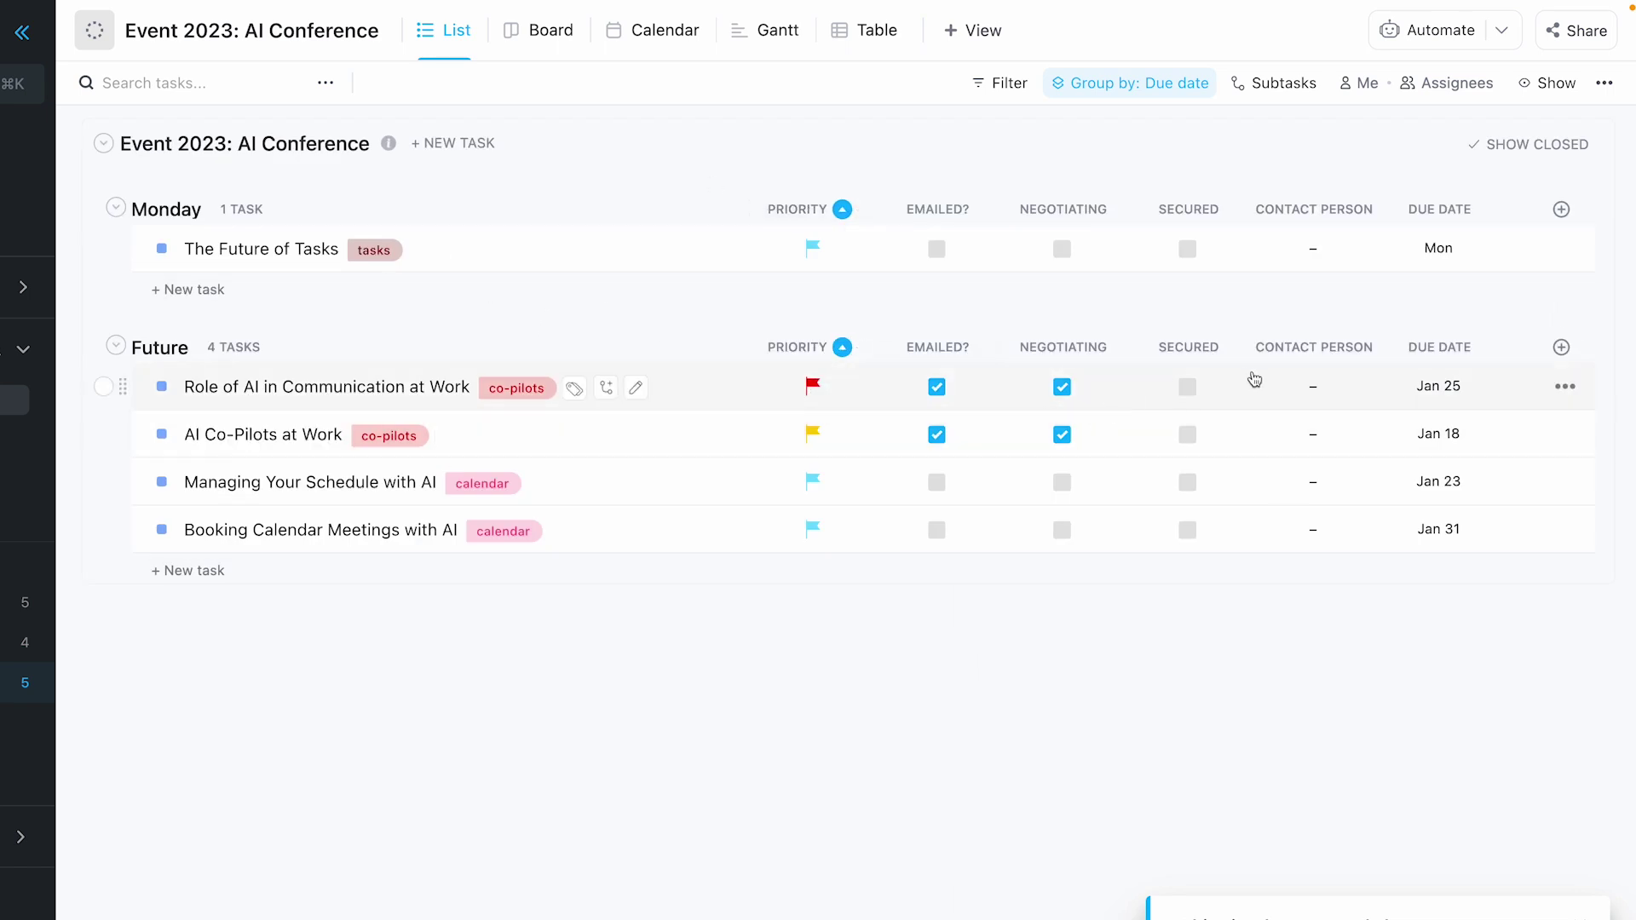
click(1431, 434)
click(1277, 678)
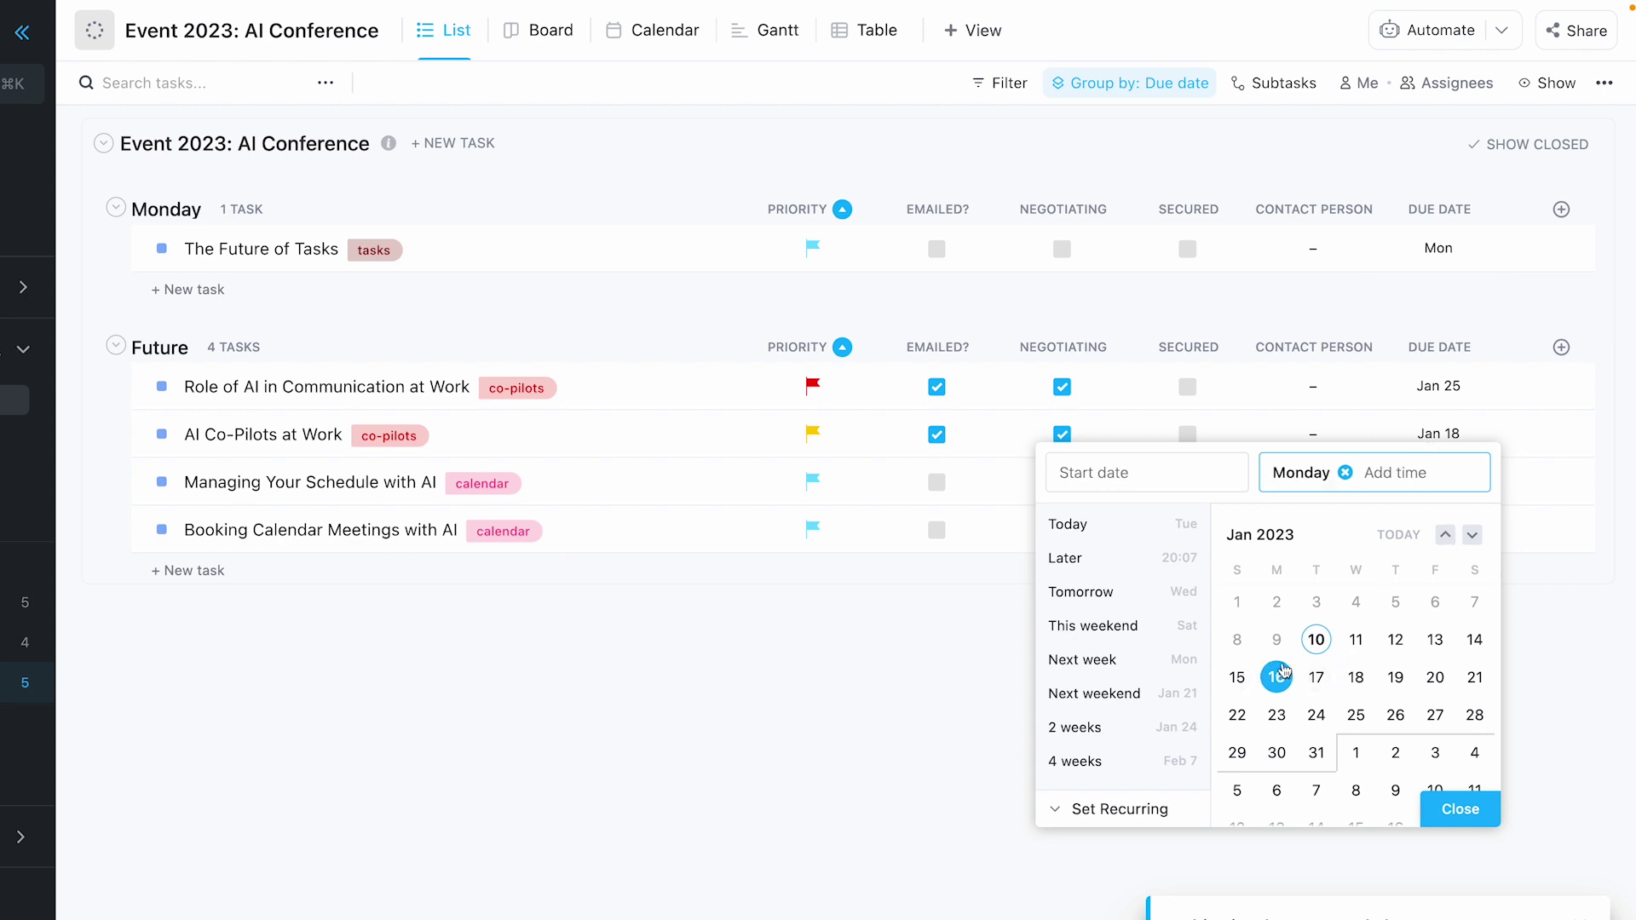
click(1458, 810)
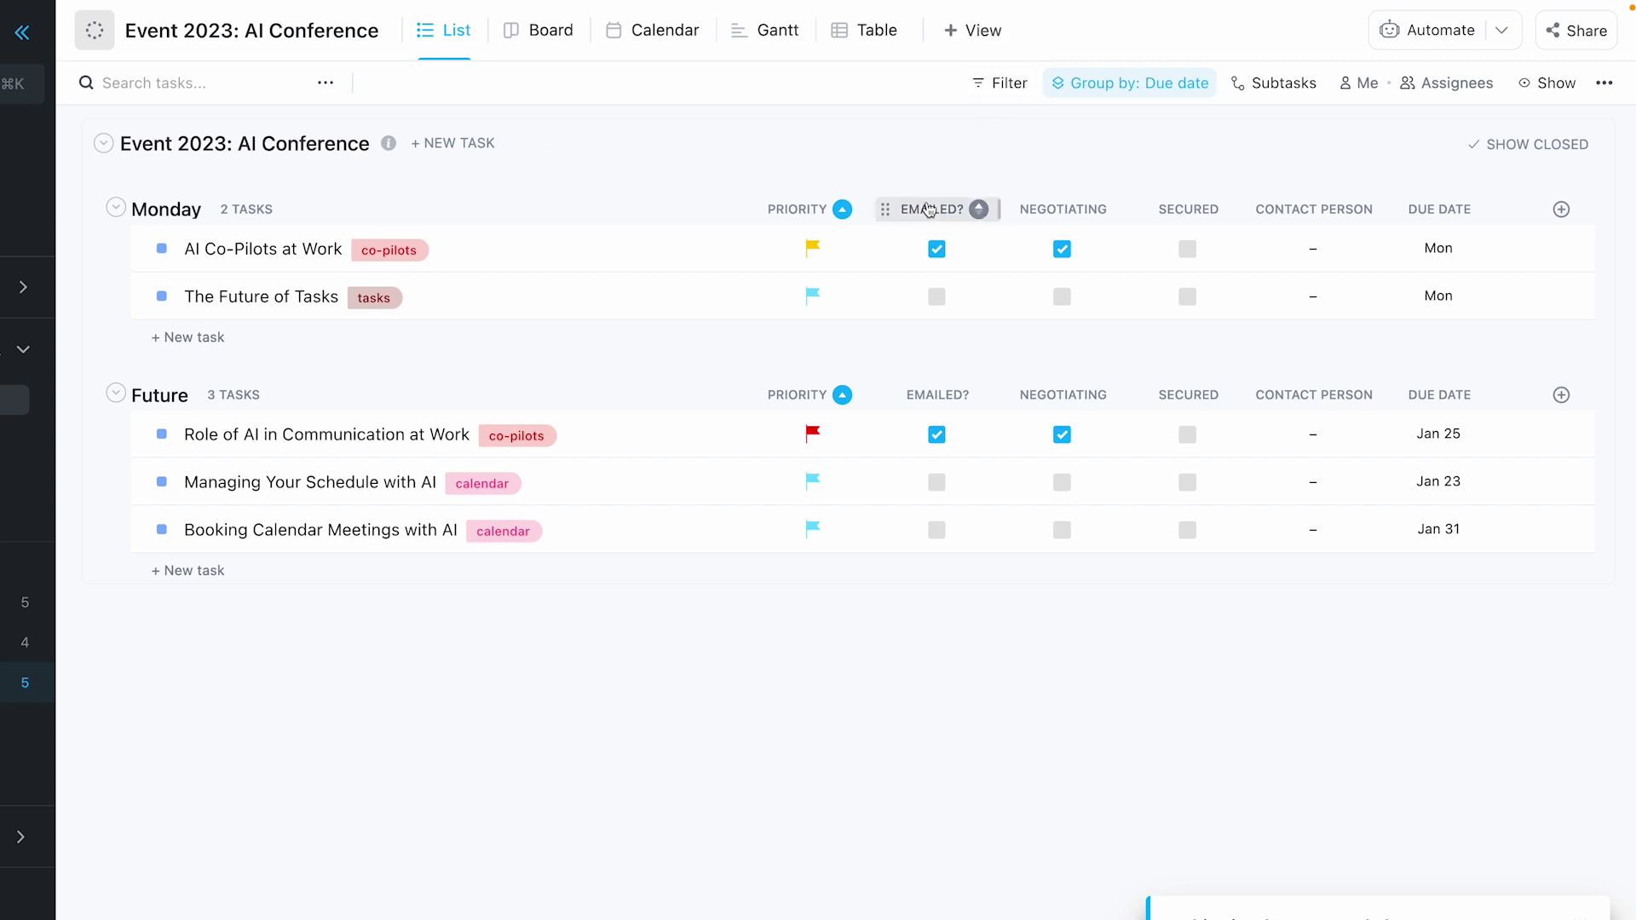
click(1103, 89)
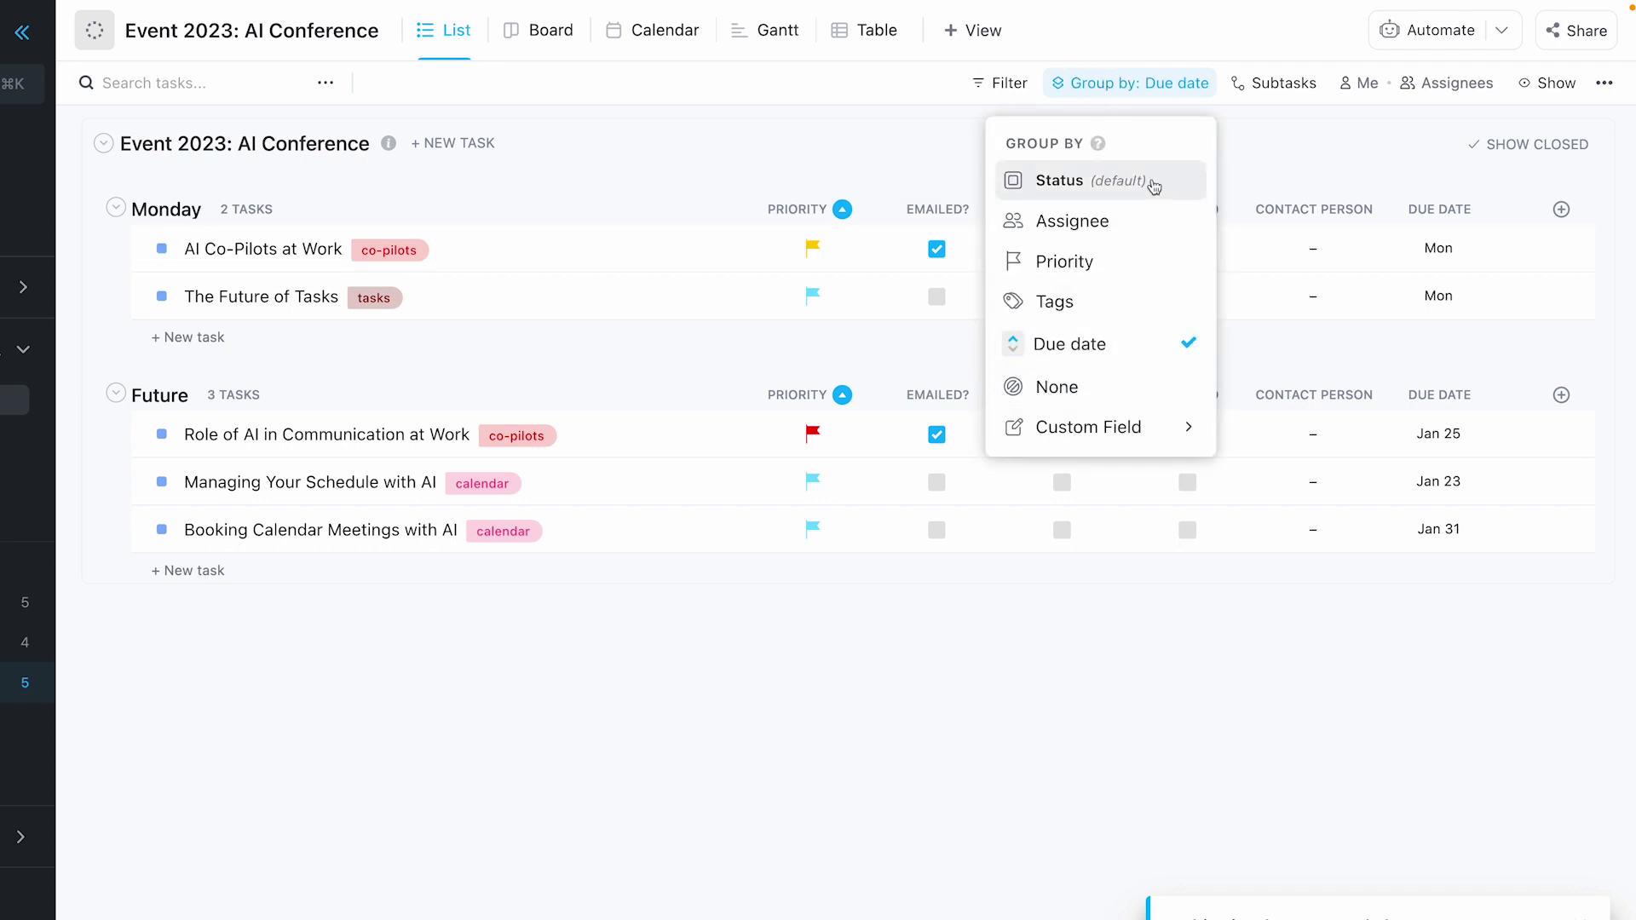
Regroup the list by status and open Manage Statuses from the TO-DO group's menu
click(1154, 186)
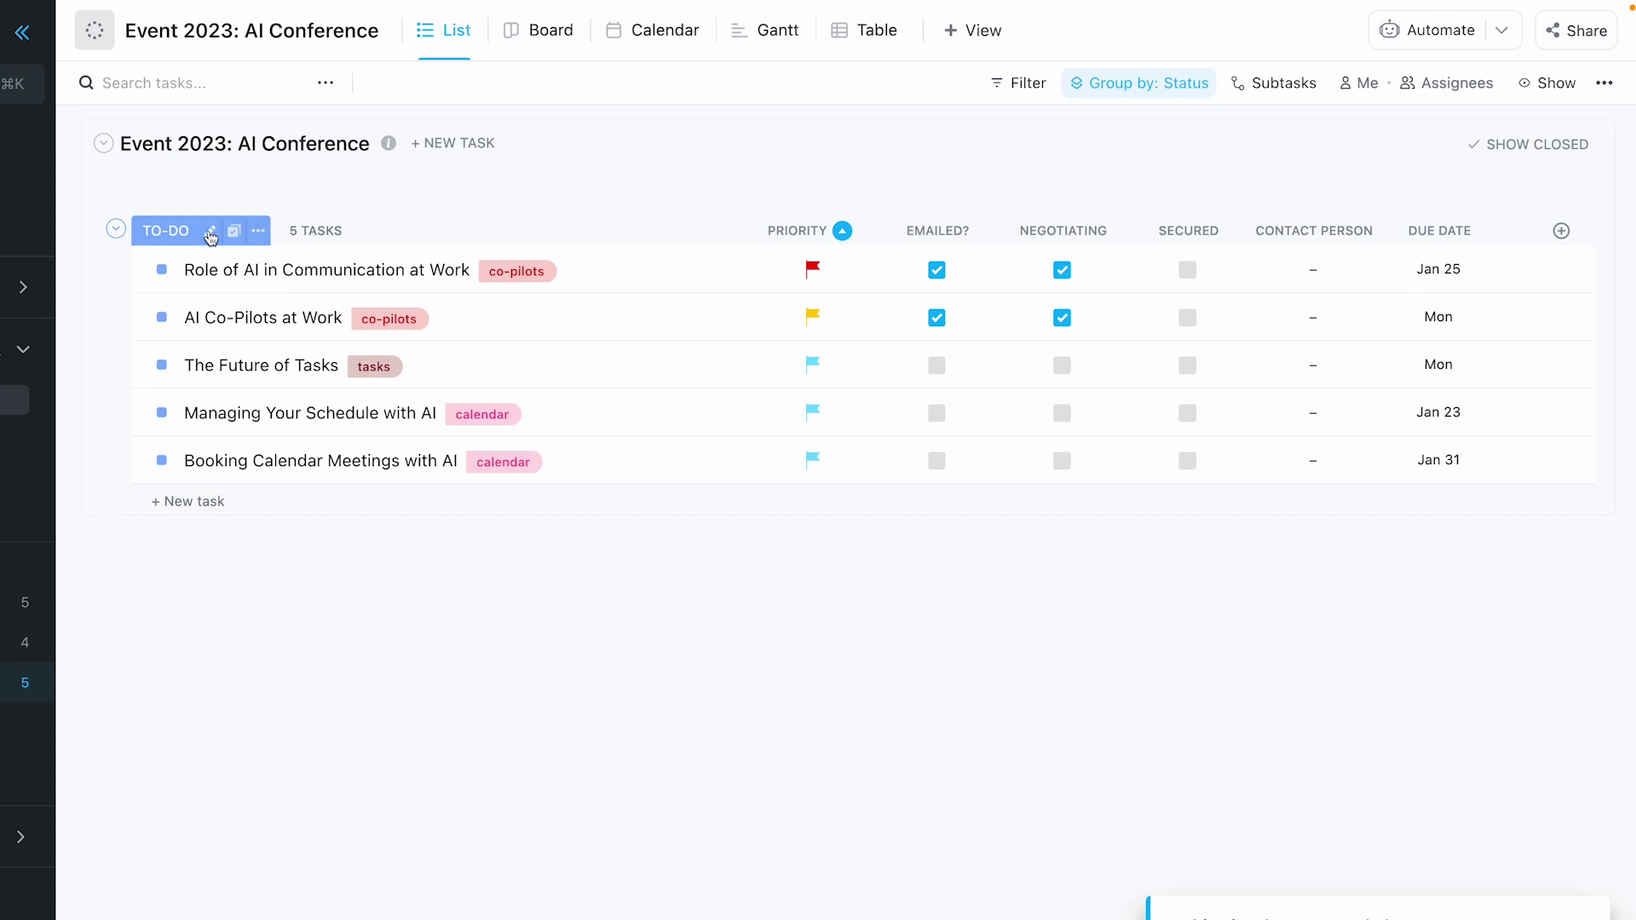
click(258, 231)
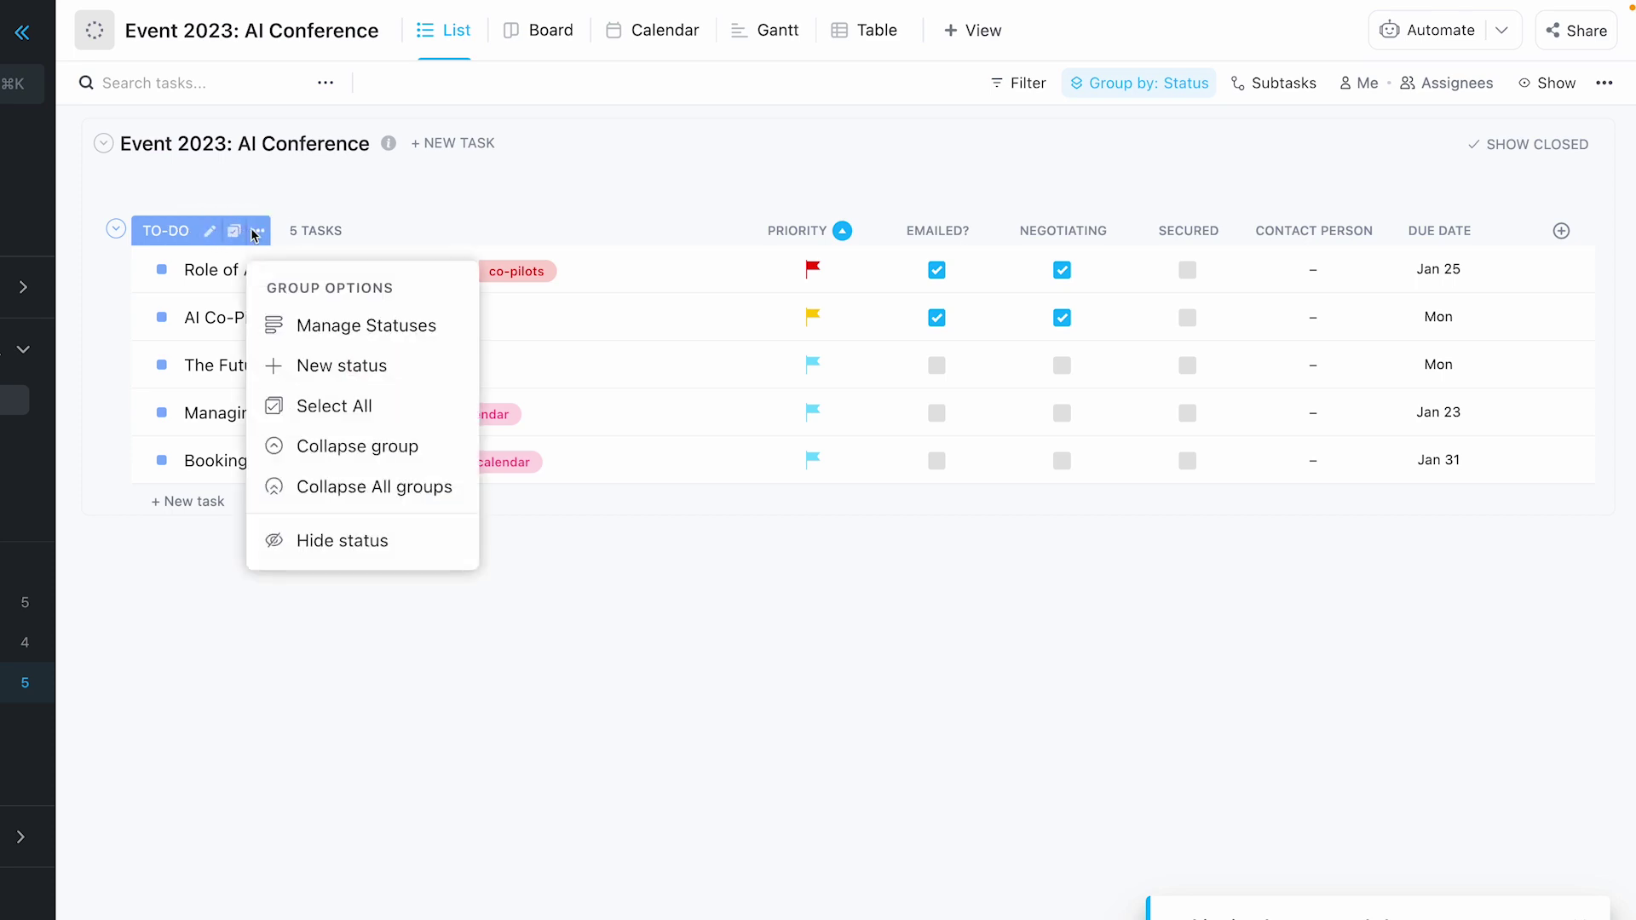
click(331, 323)
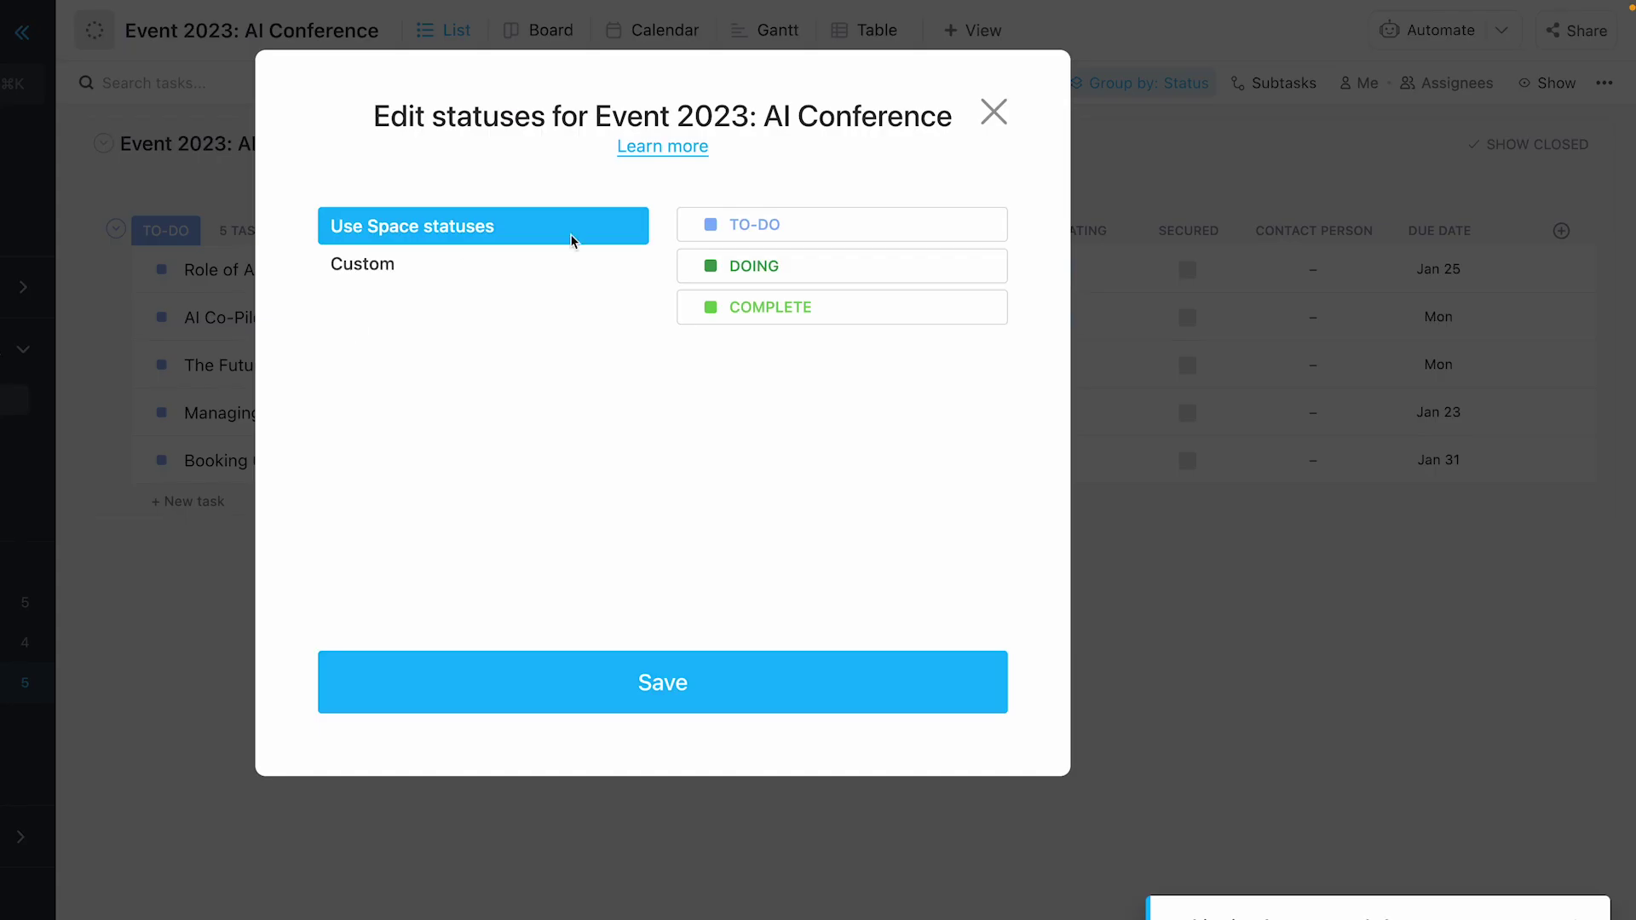
Switch to custom statuses, rename TO DO to TO-DO, and add a red SECURED status
click(490, 273)
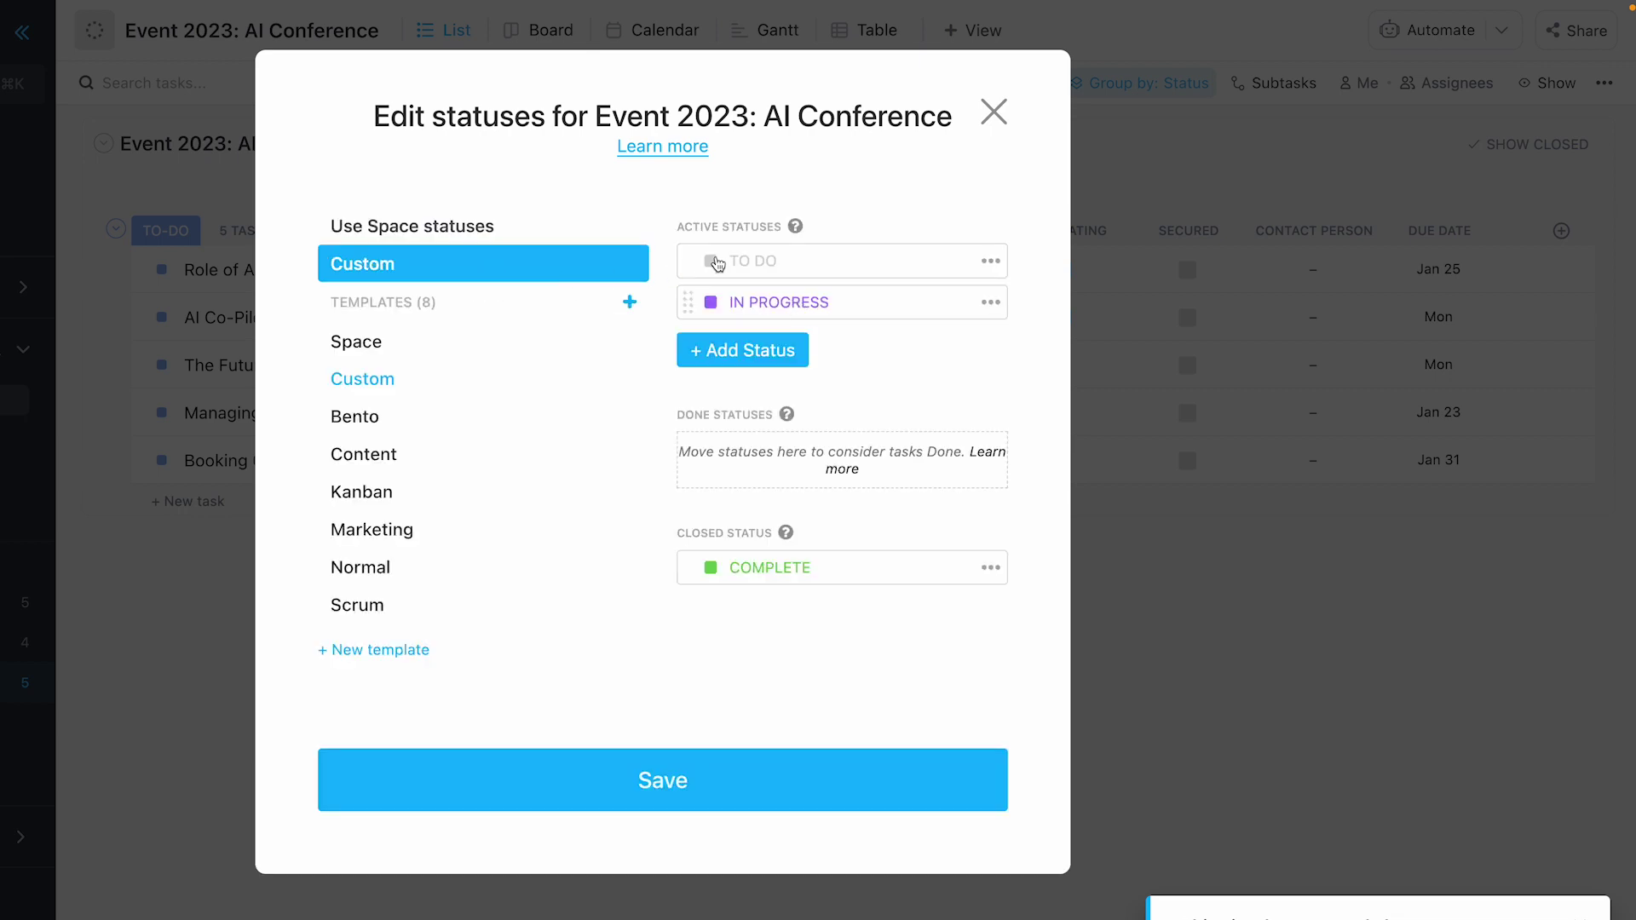
click(805, 261)
key(ctrl+a)
text(TO)
click(779, 350)
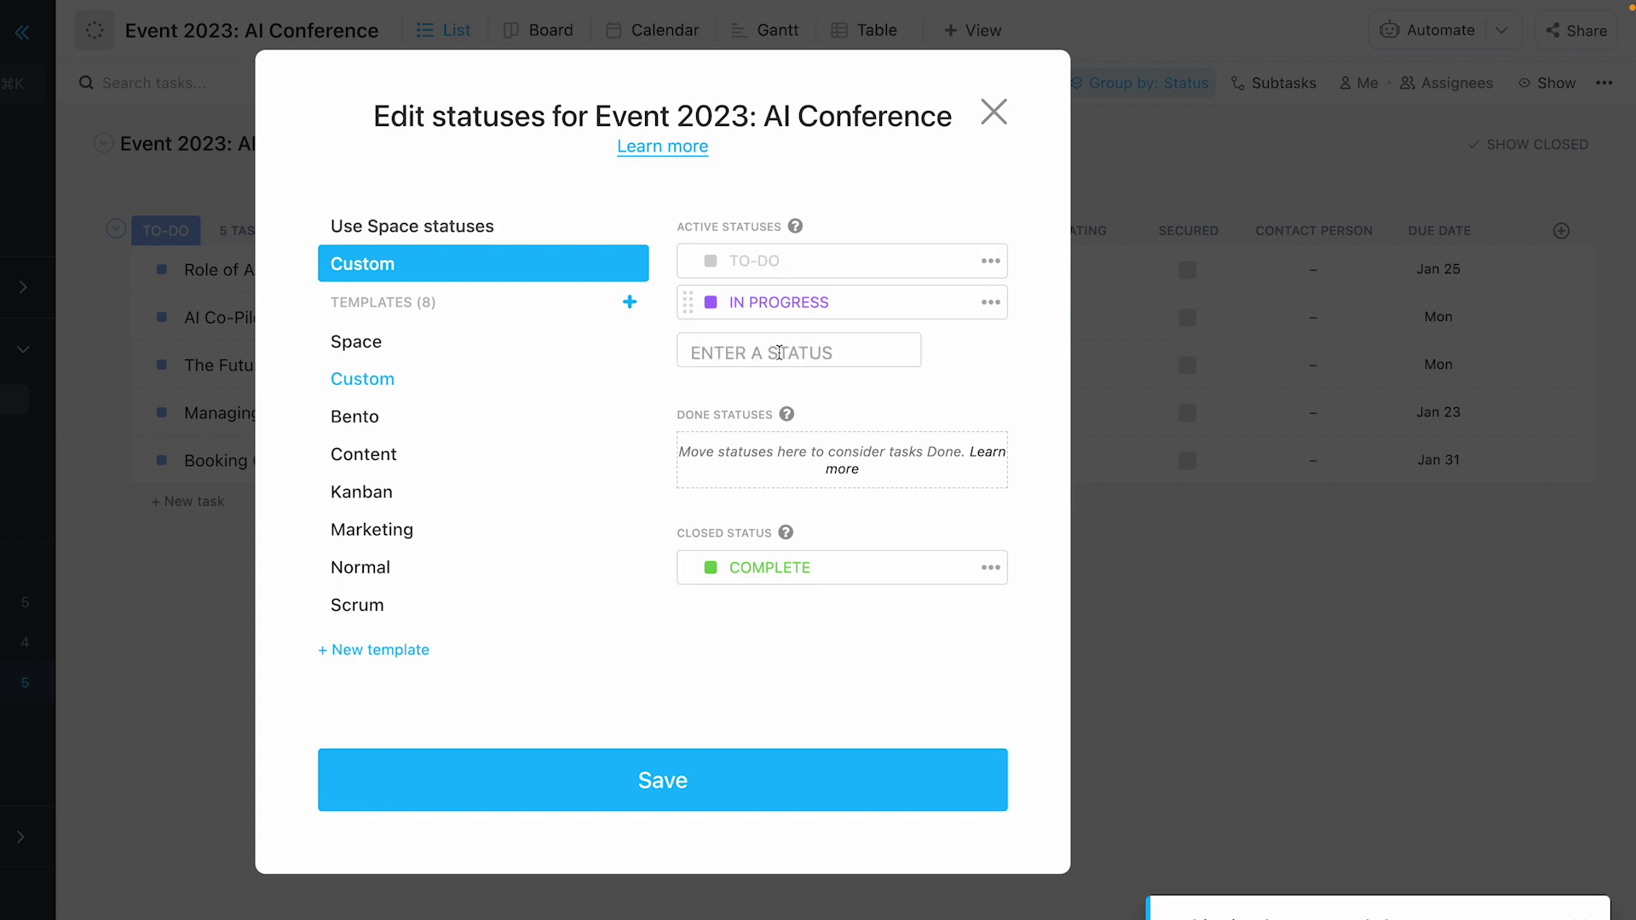
text(SECURED)
key(Return)
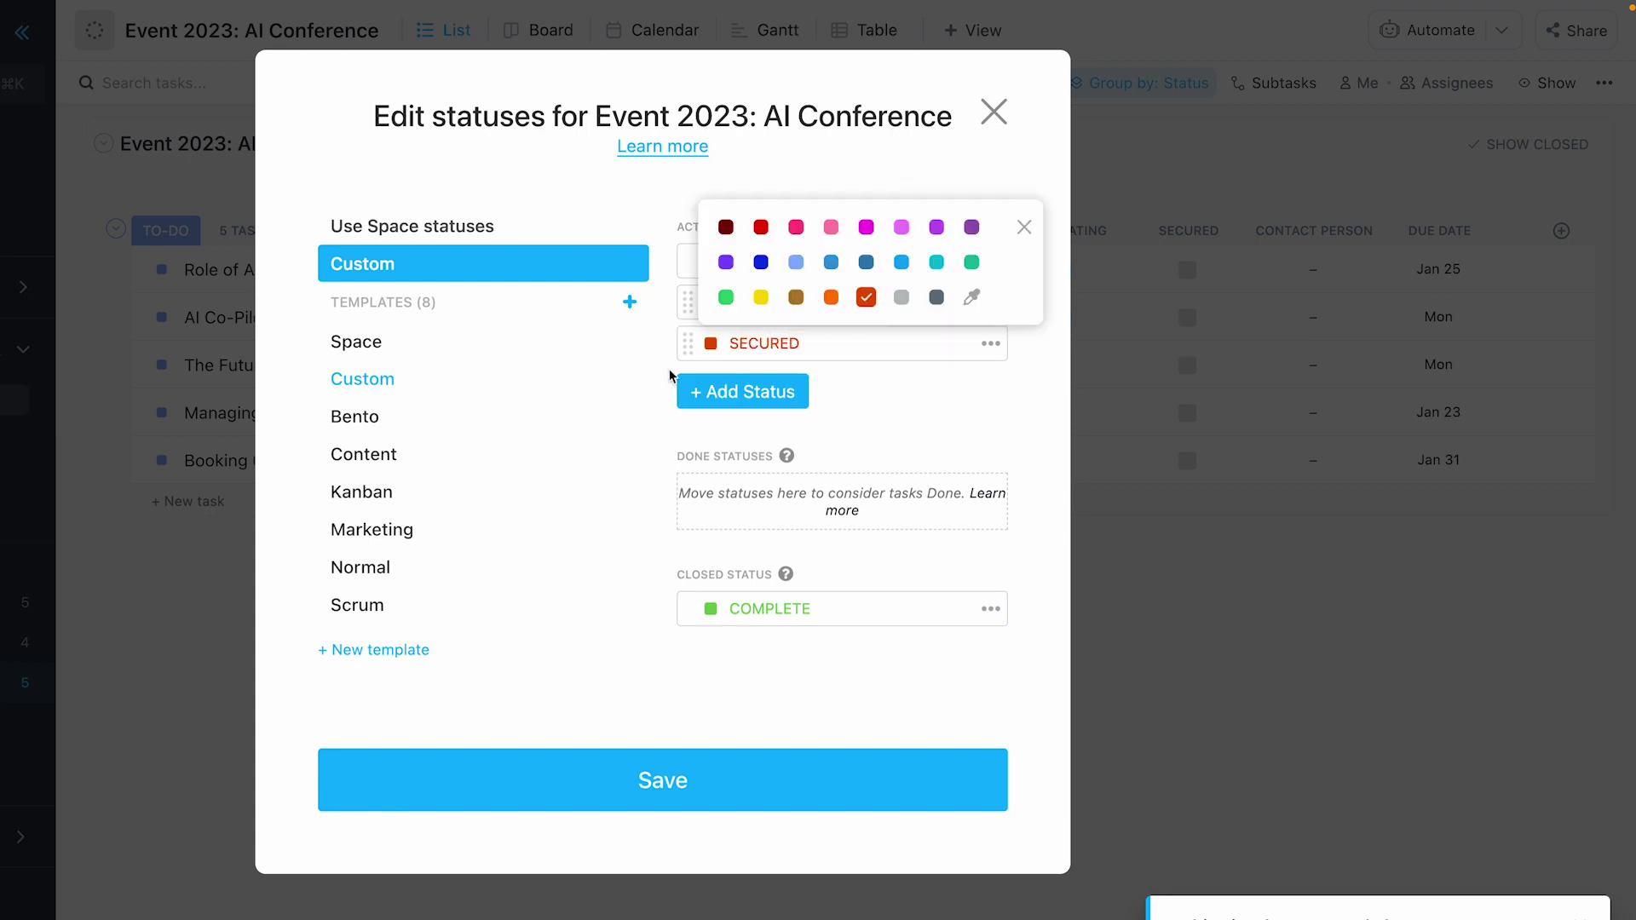
click(663, 370)
Recolour the TO-DO status blue and save the custom statuses
click(990, 261)
click(1041, 368)
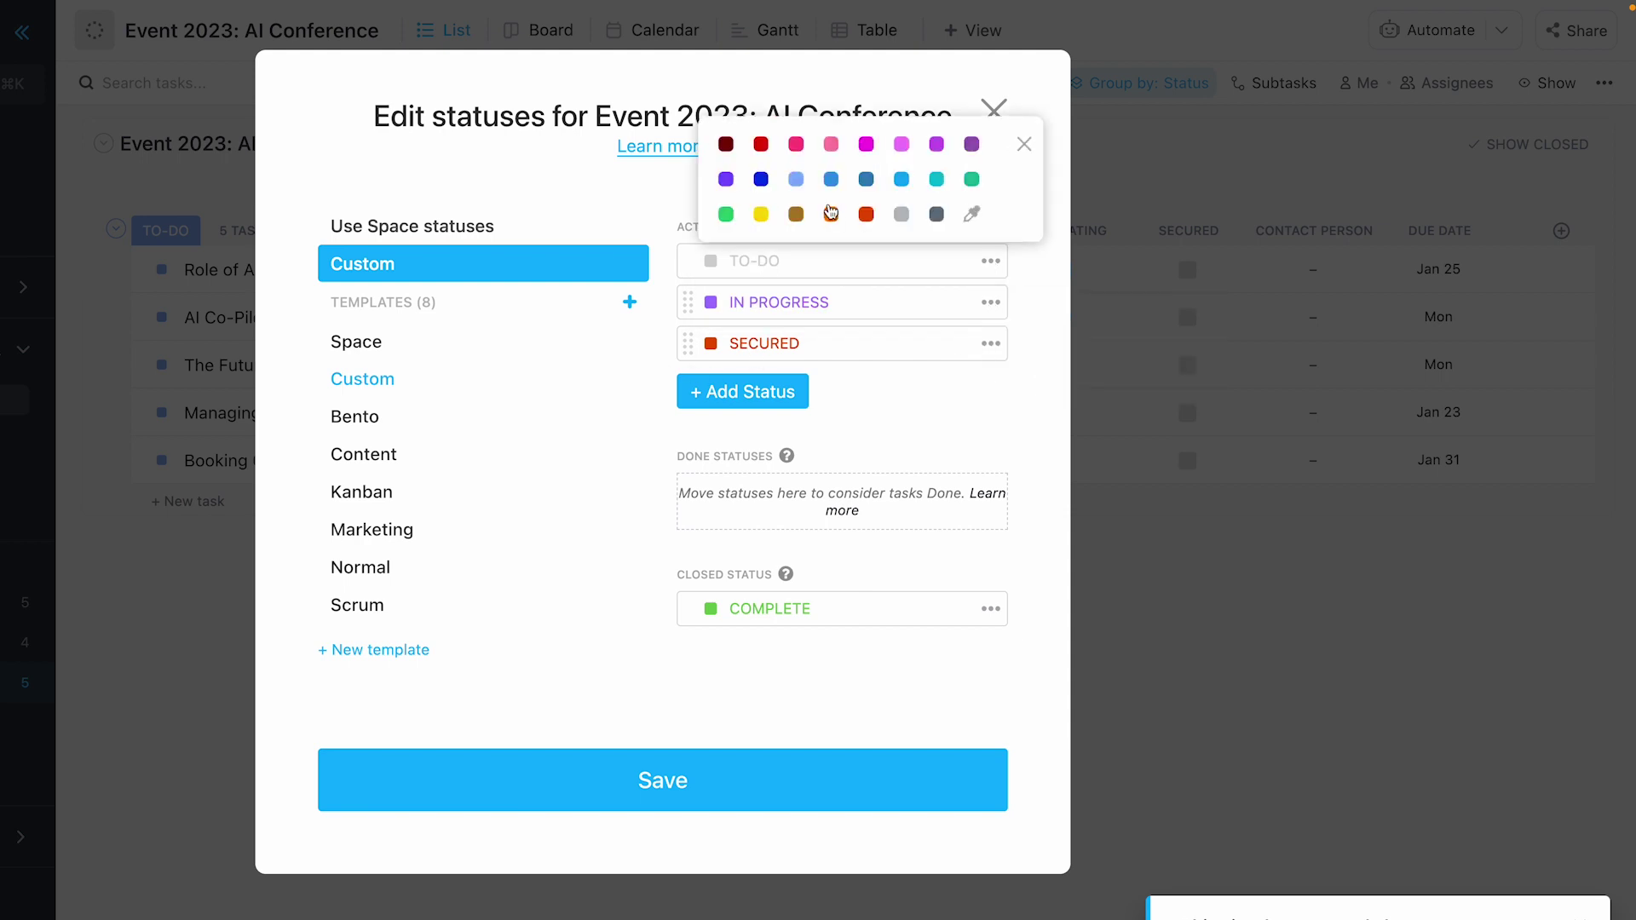
click(828, 180)
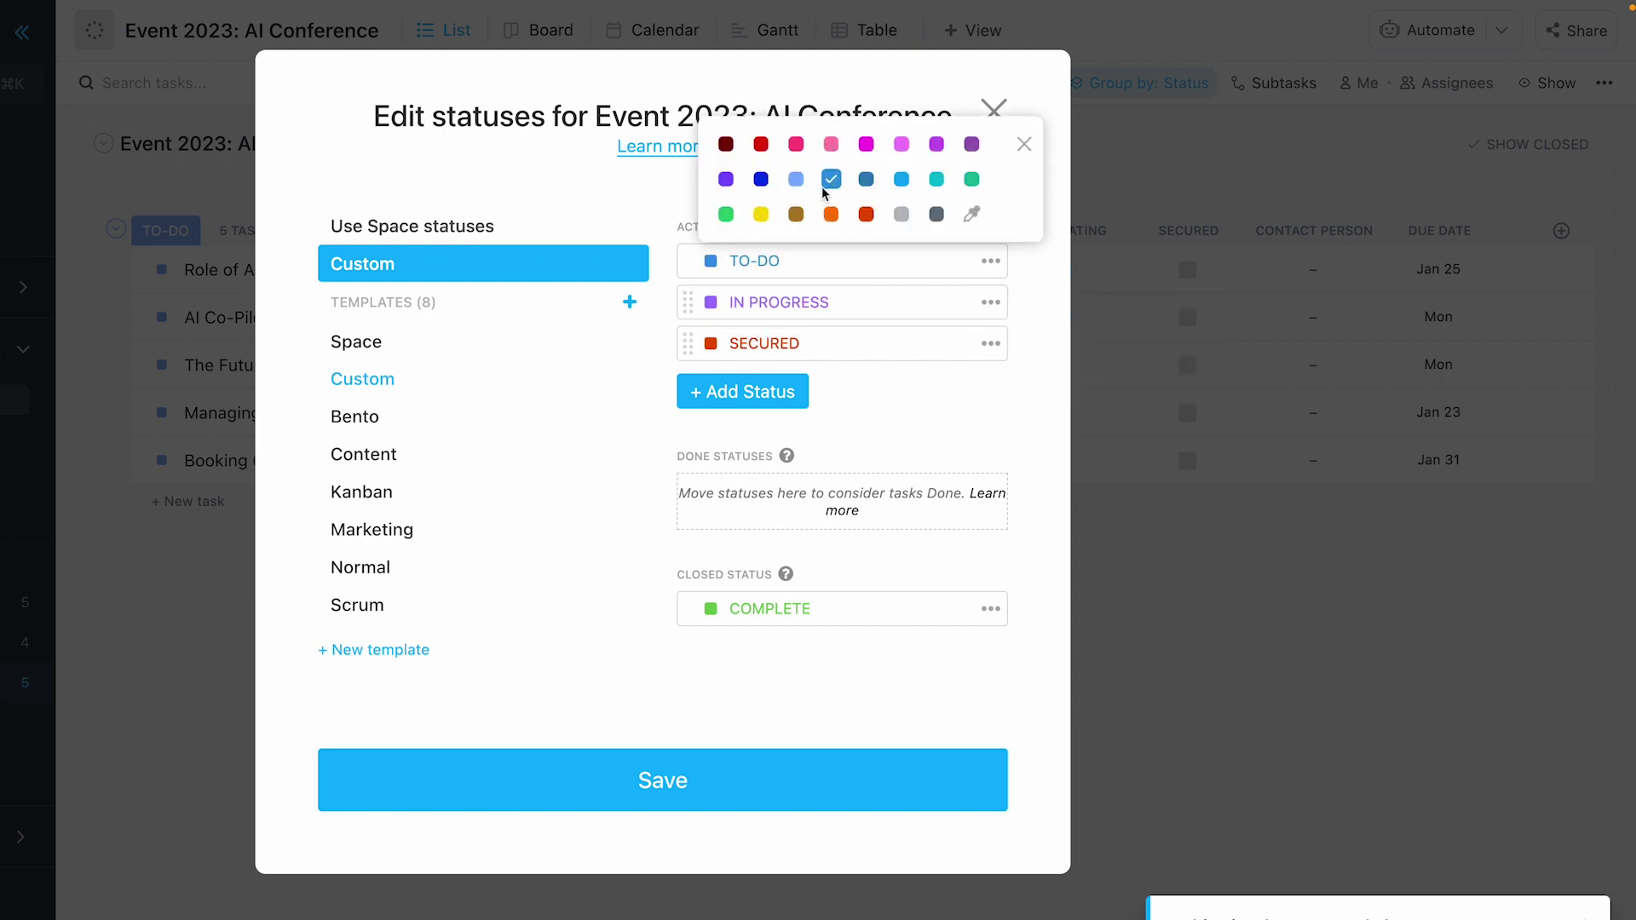
click(818, 395)
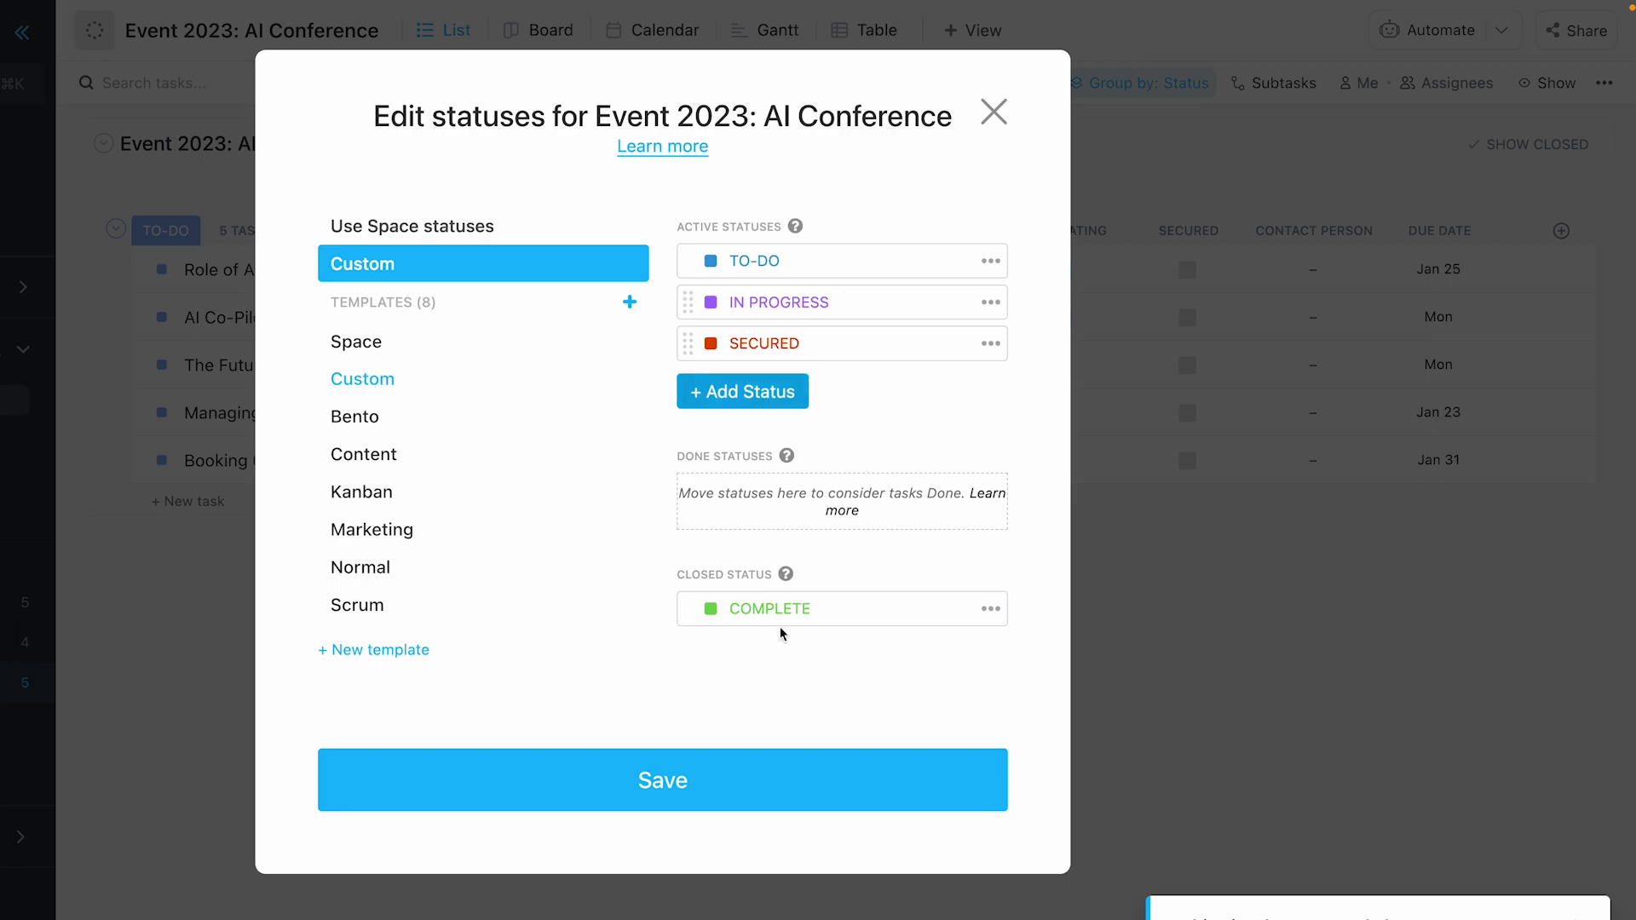
click(770, 778)
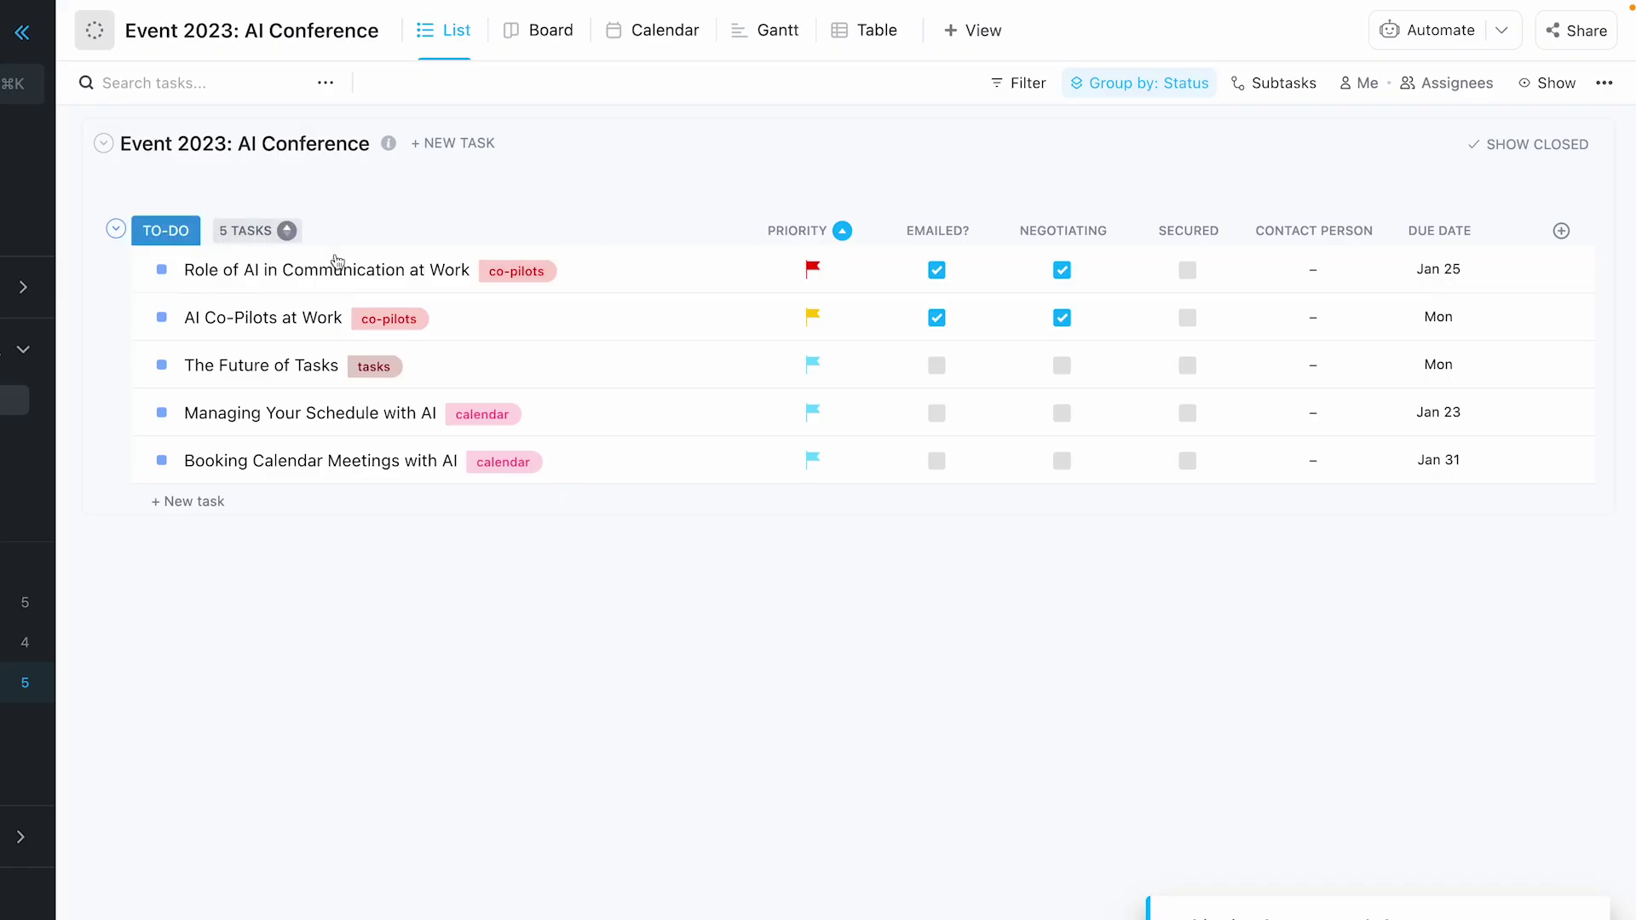
Advance Role of AI in Communication at Work to IN PROGRESS
click(730, 273)
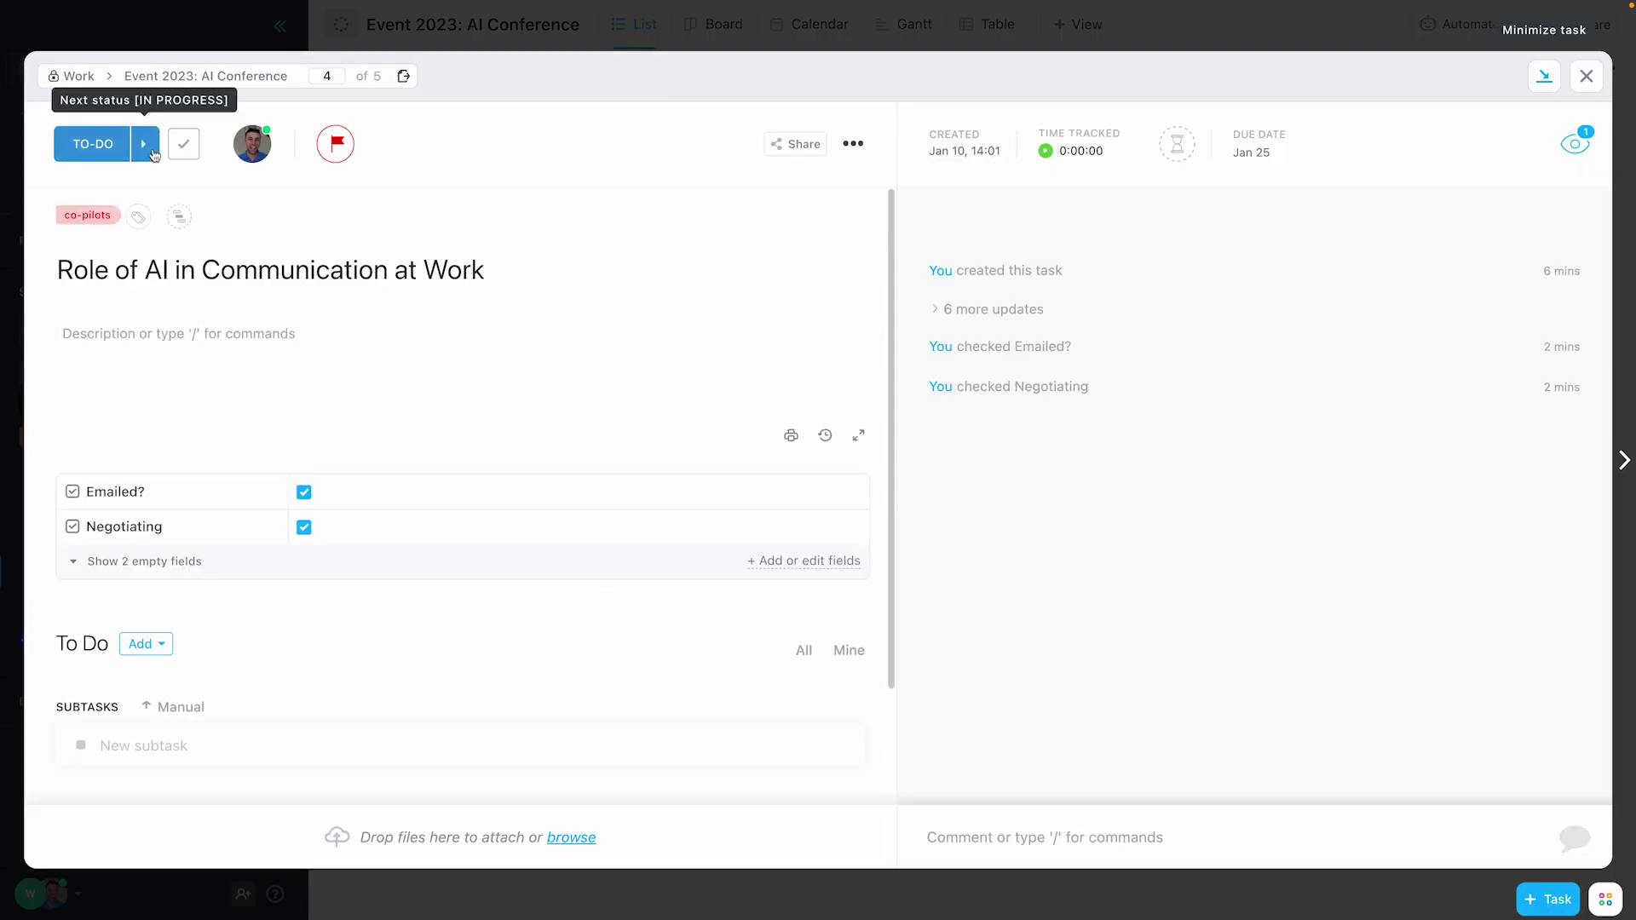
click(150, 149)
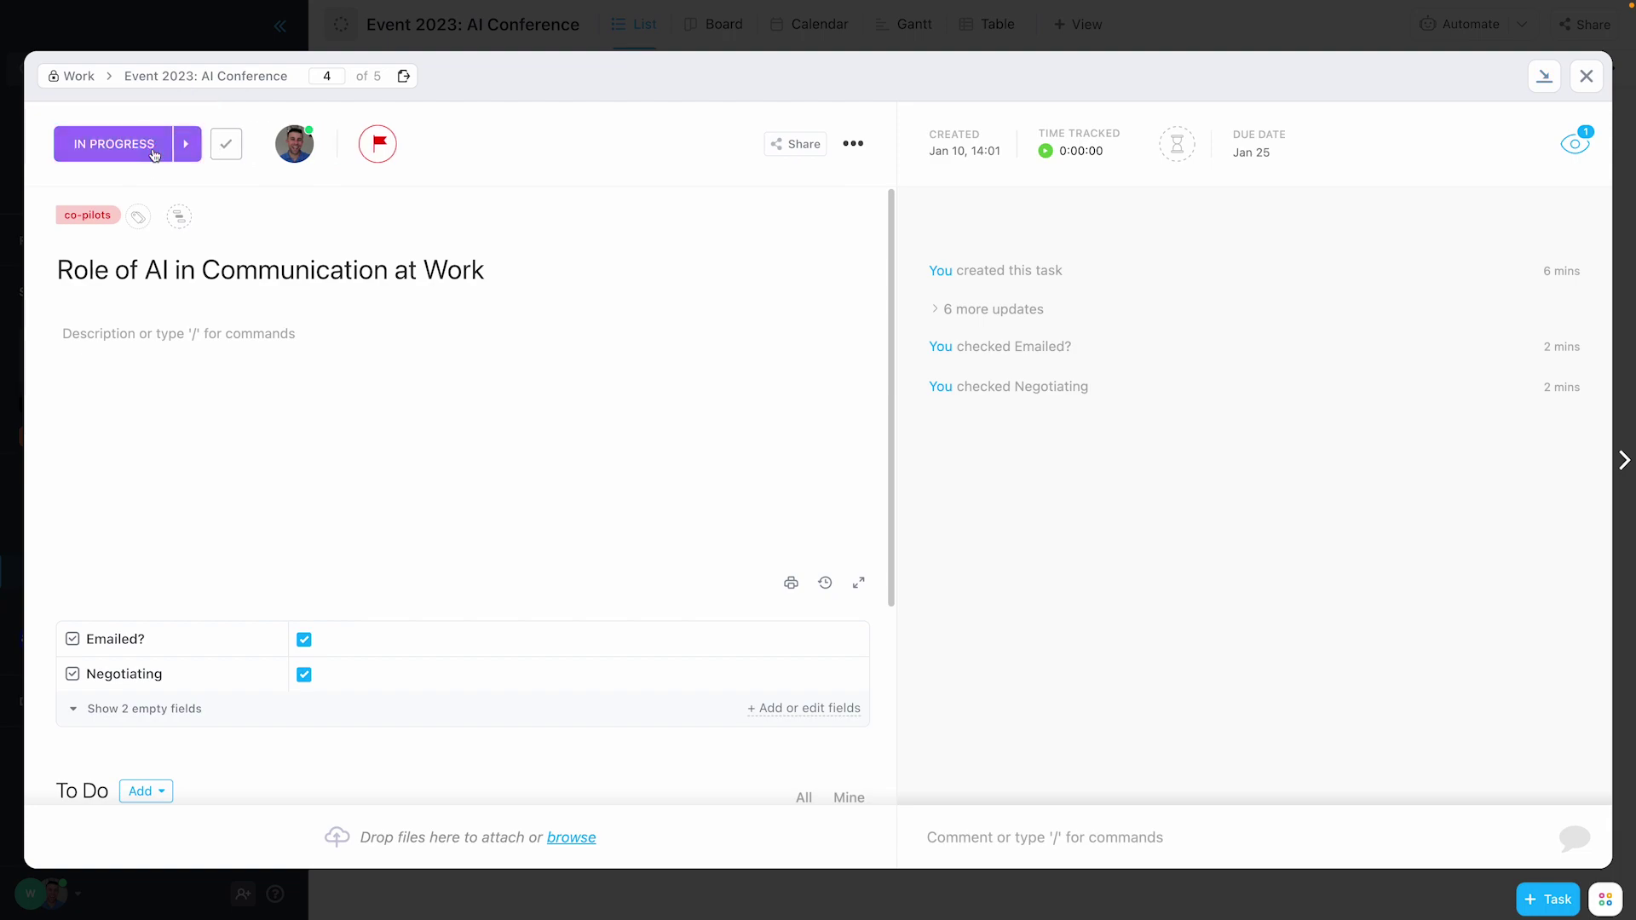
click(497, 39)
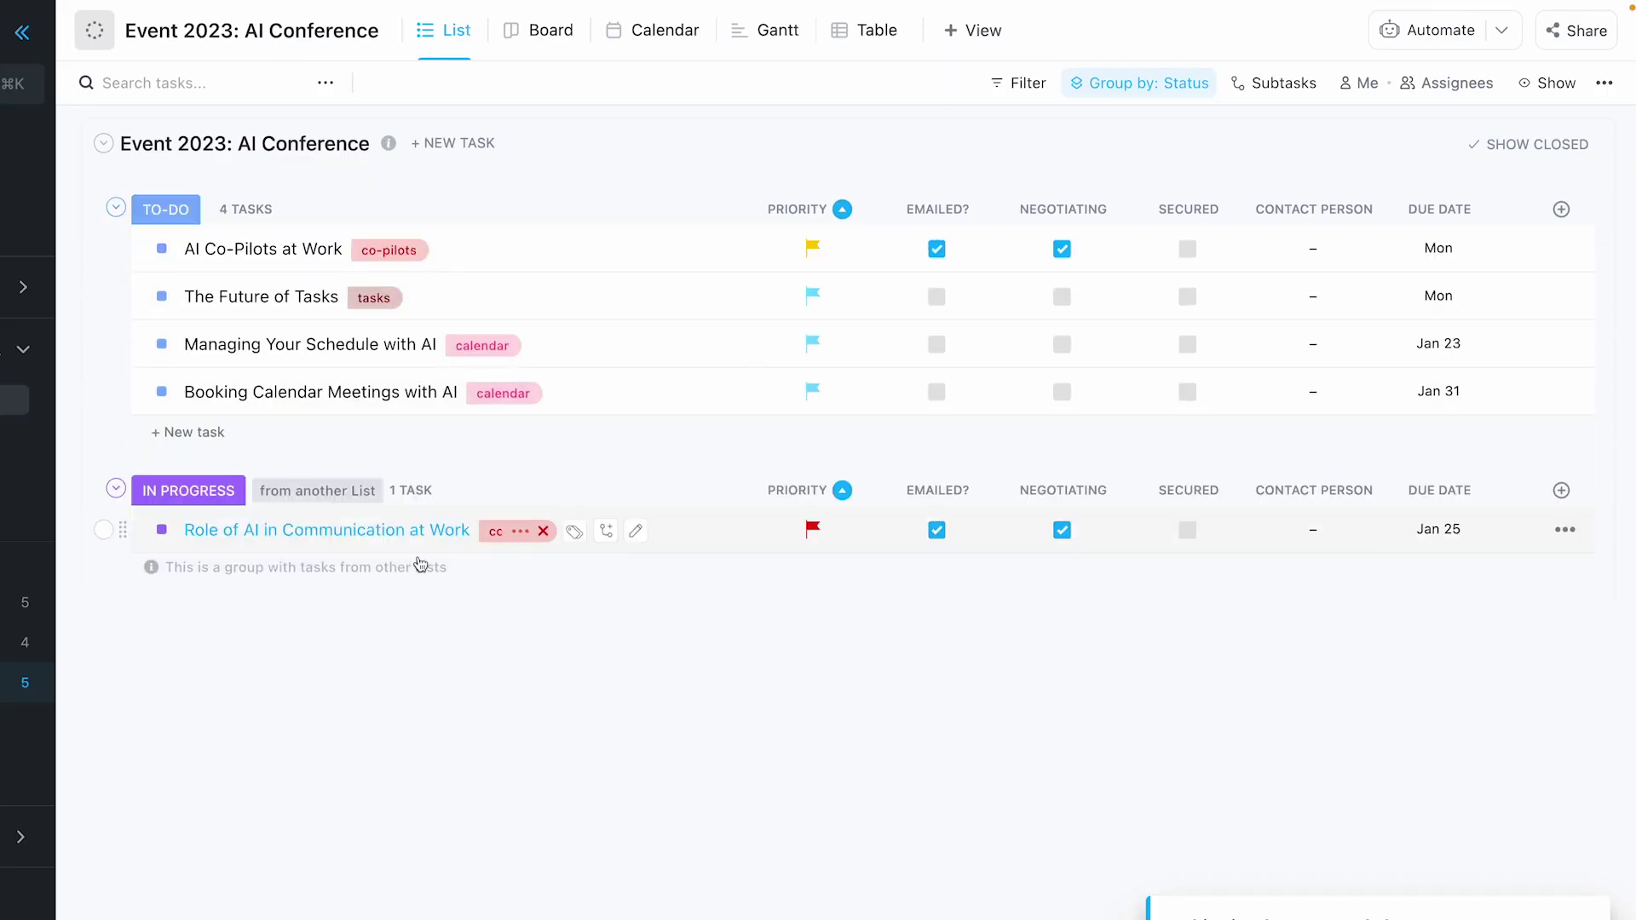
Remove the Emailed?, Negotiating and Secured fields from this list only, confirming each removal
click(937, 209)
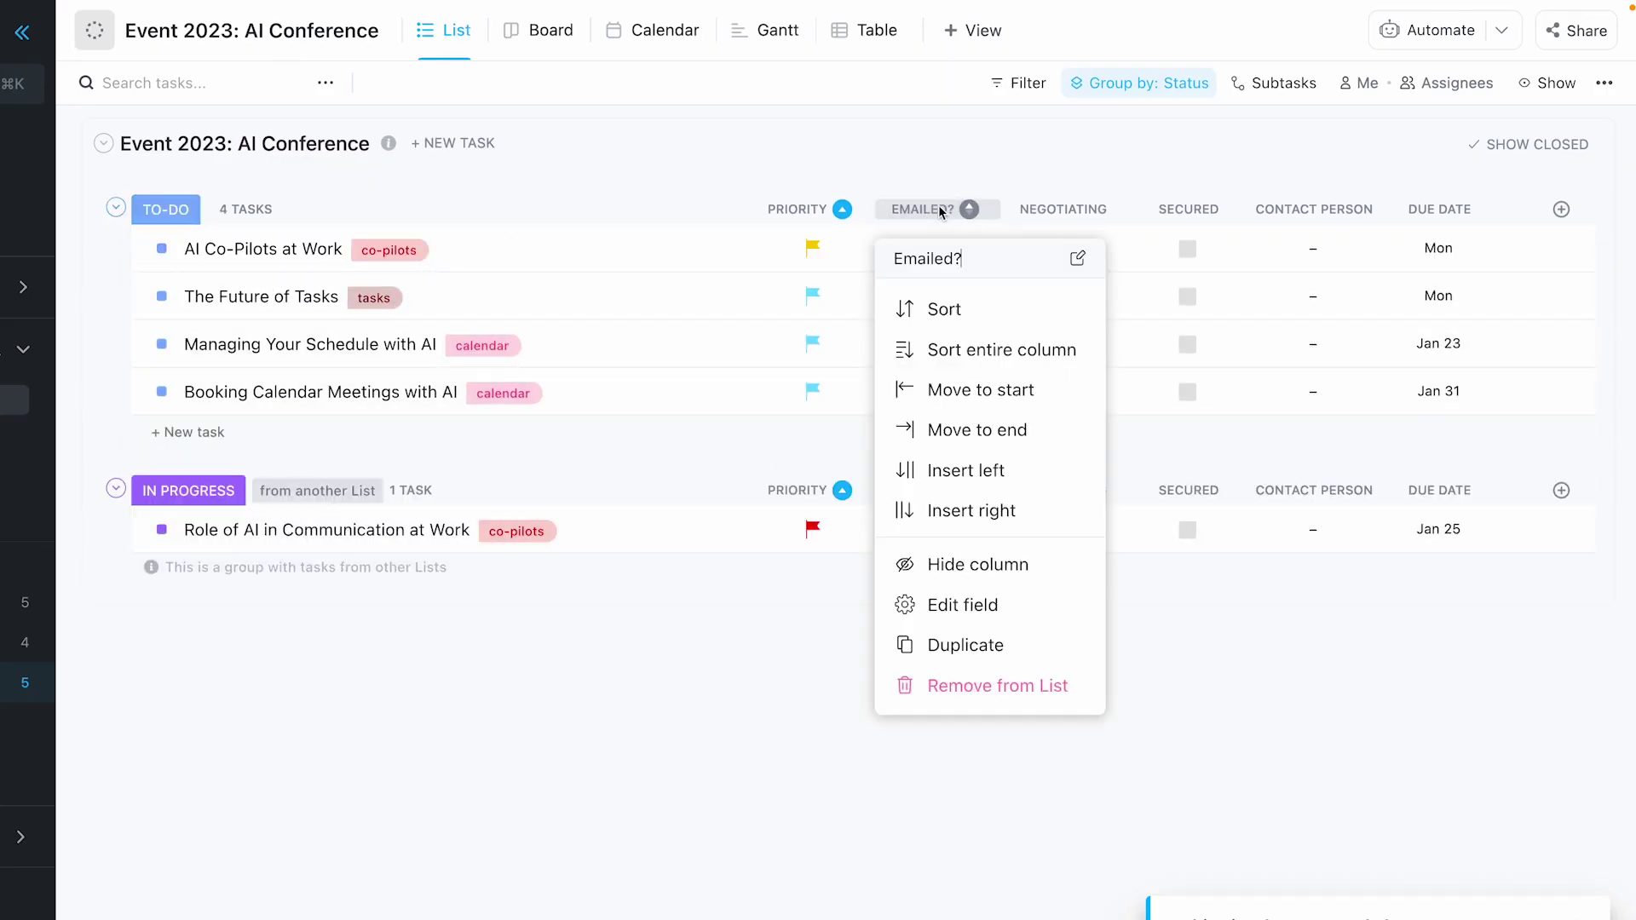
click(974, 686)
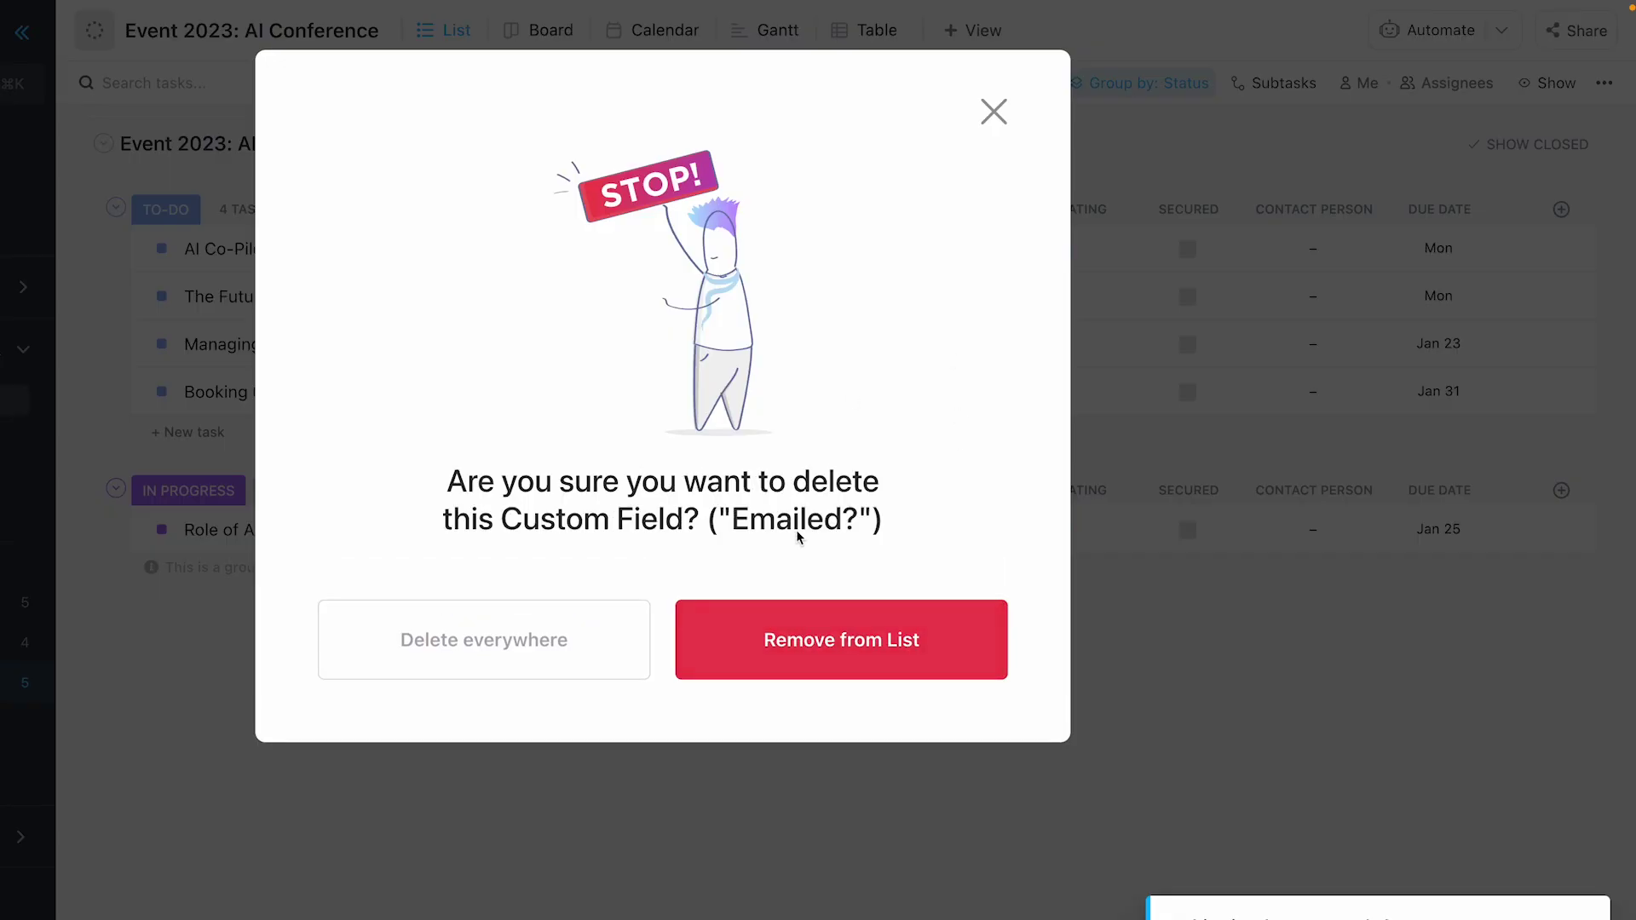
click(825, 642)
click(1065, 213)
click(1107, 685)
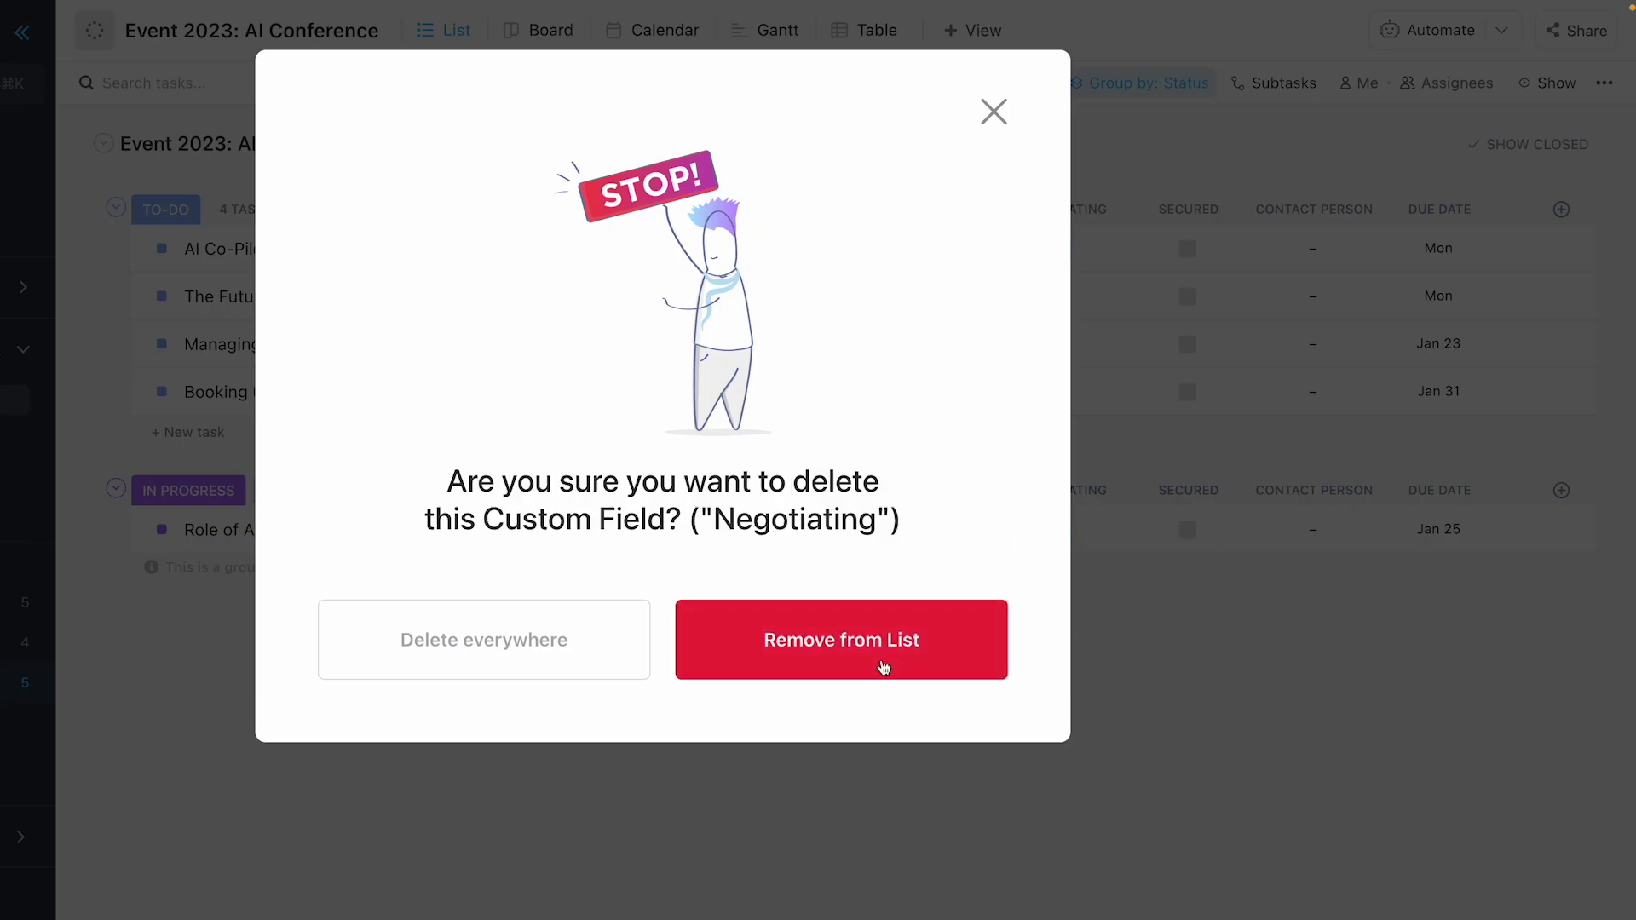
click(877, 666)
click(1204, 213)
click(1223, 684)
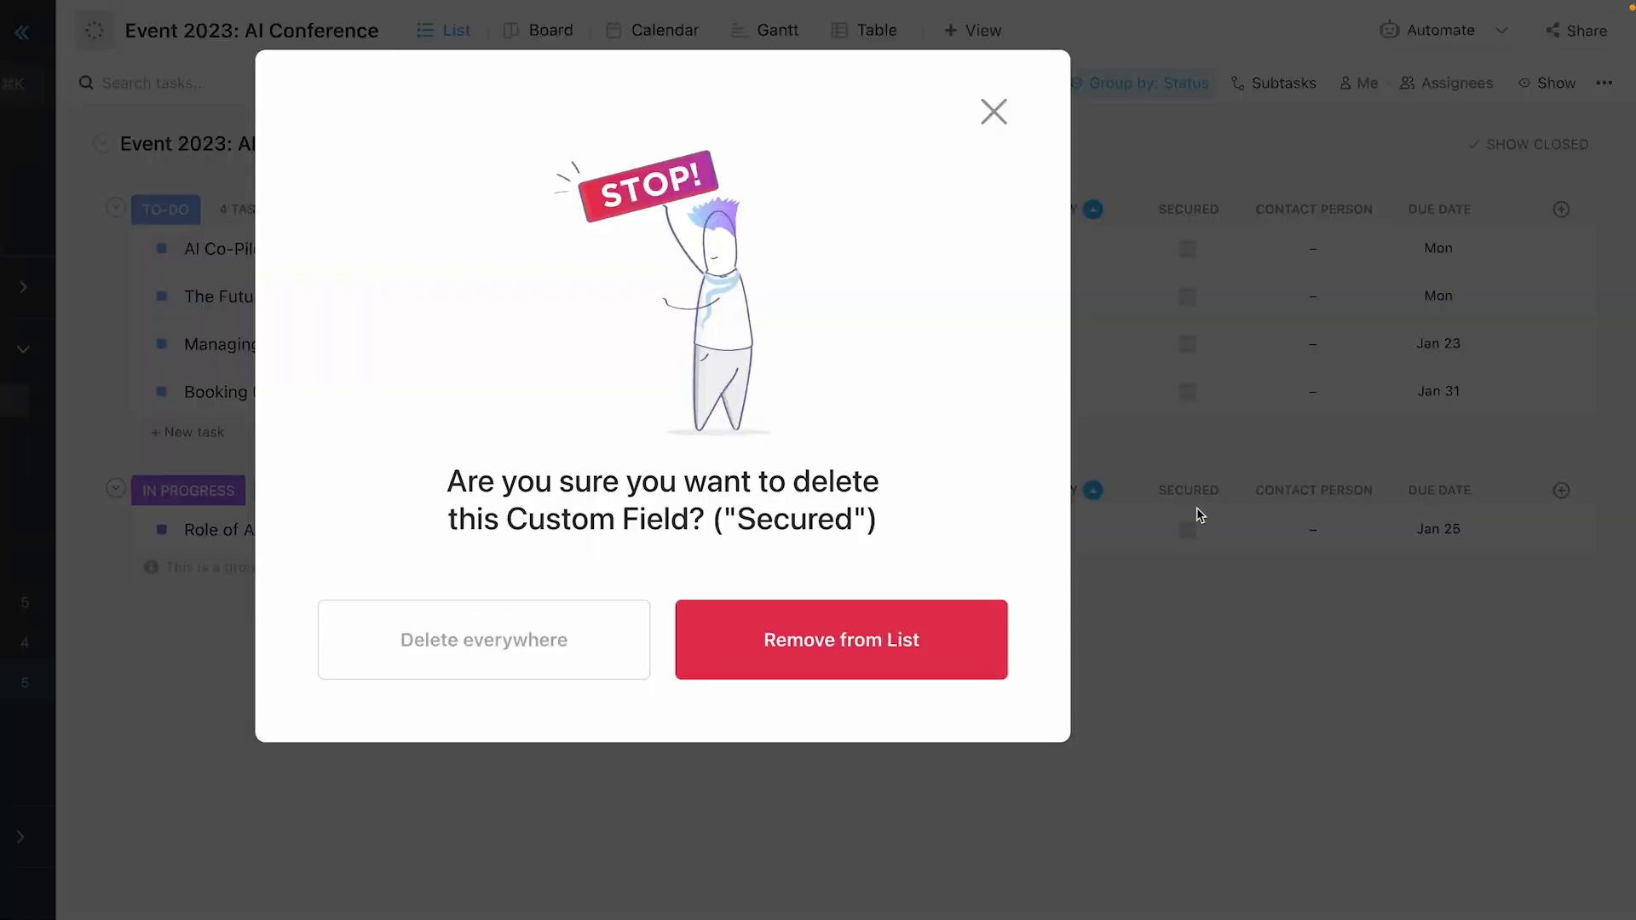
click(906, 636)
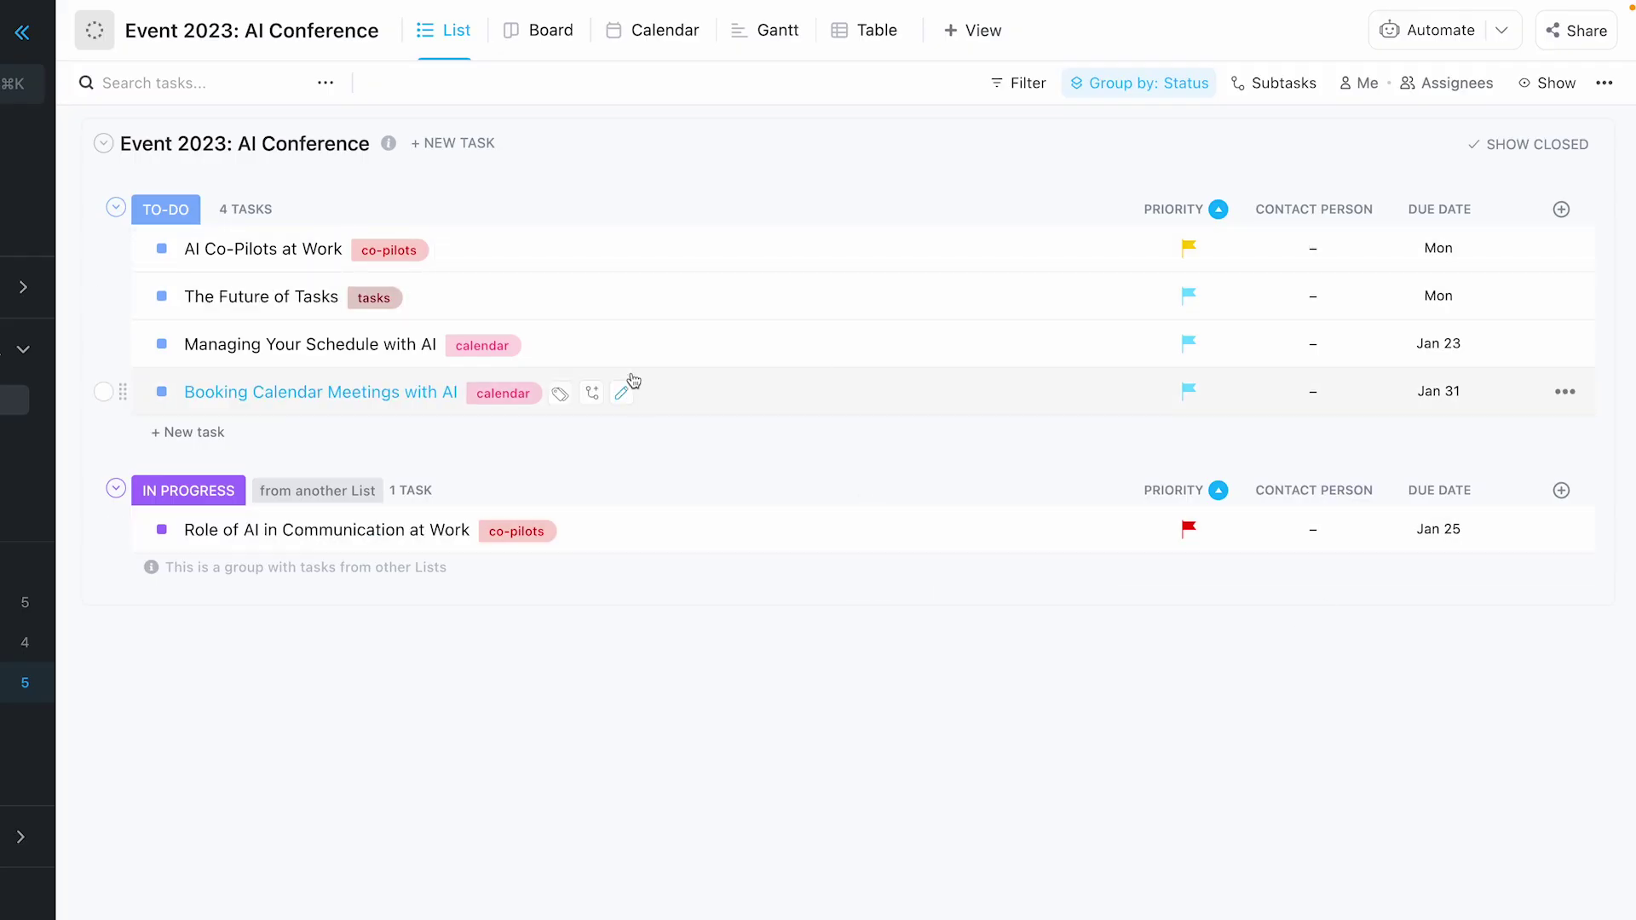
Advance AI Co-Pilots at Work to SECURED and drag Managing Your Schedule with AI into SECURED
click(672, 245)
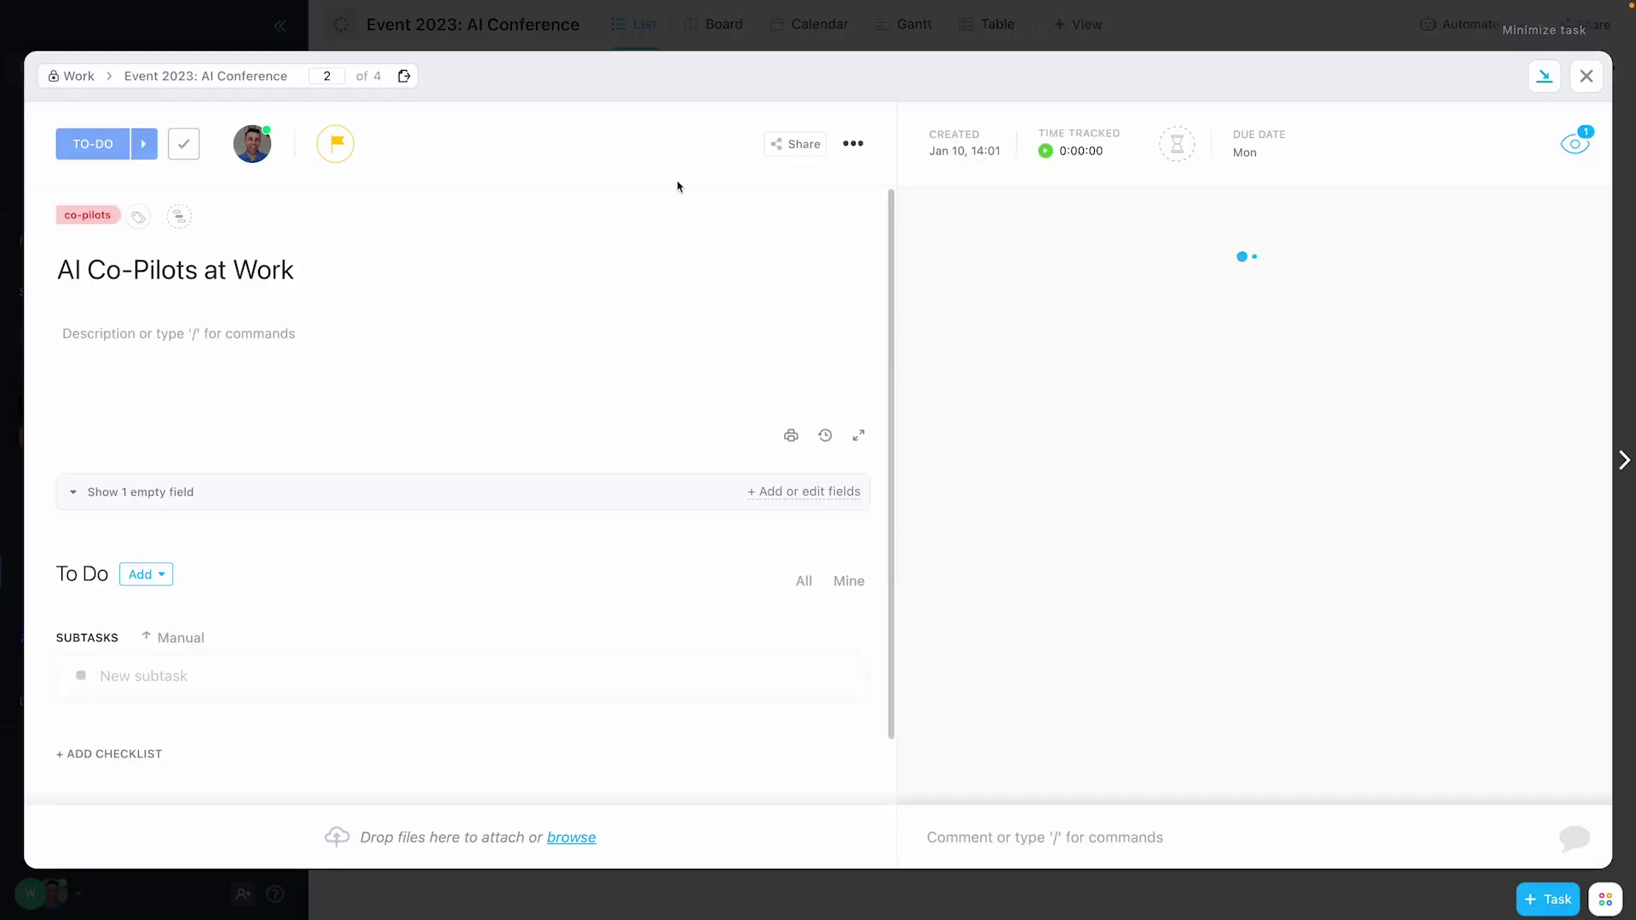
click(184, 159)
click(184, 159)
key(Escape)
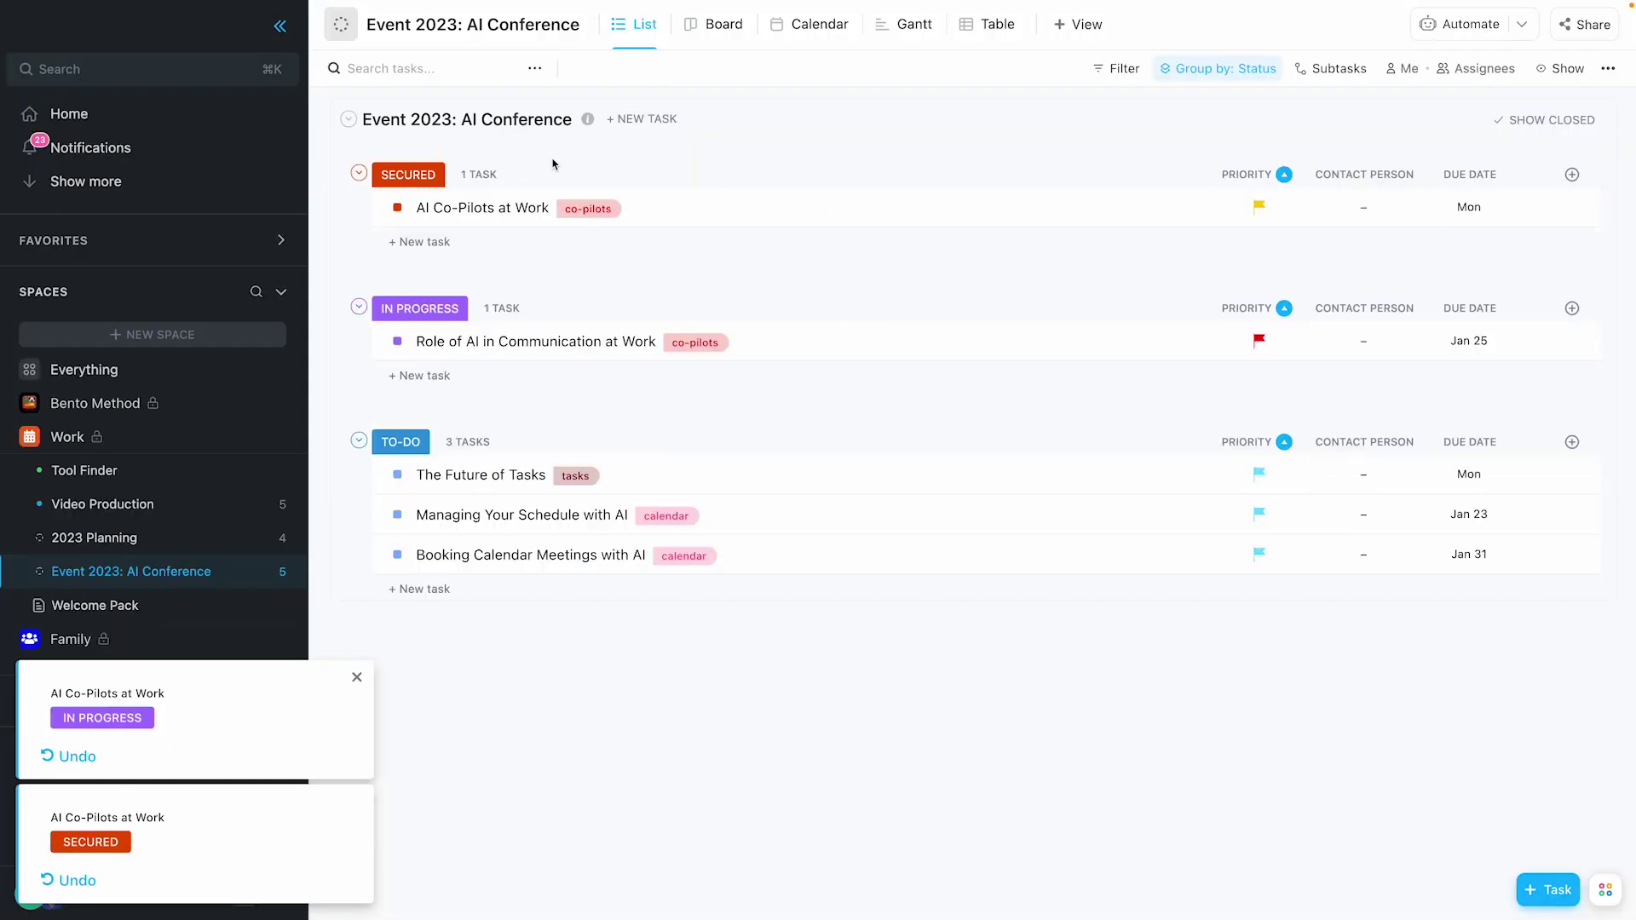
drag(362, 514, 376, 208)
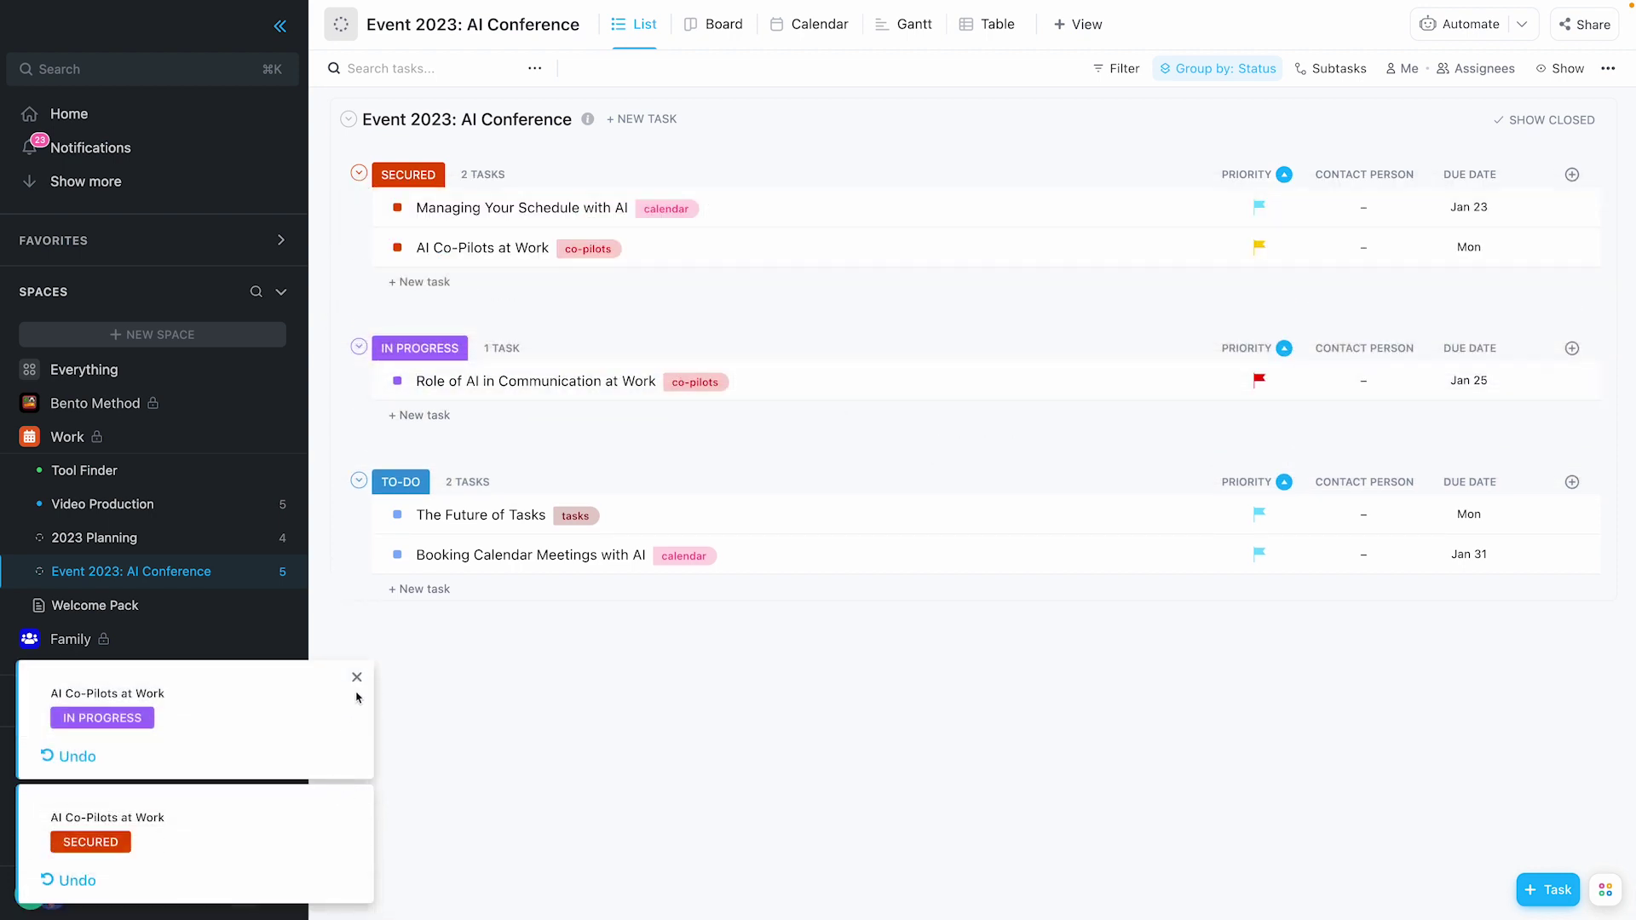
click(357, 677)
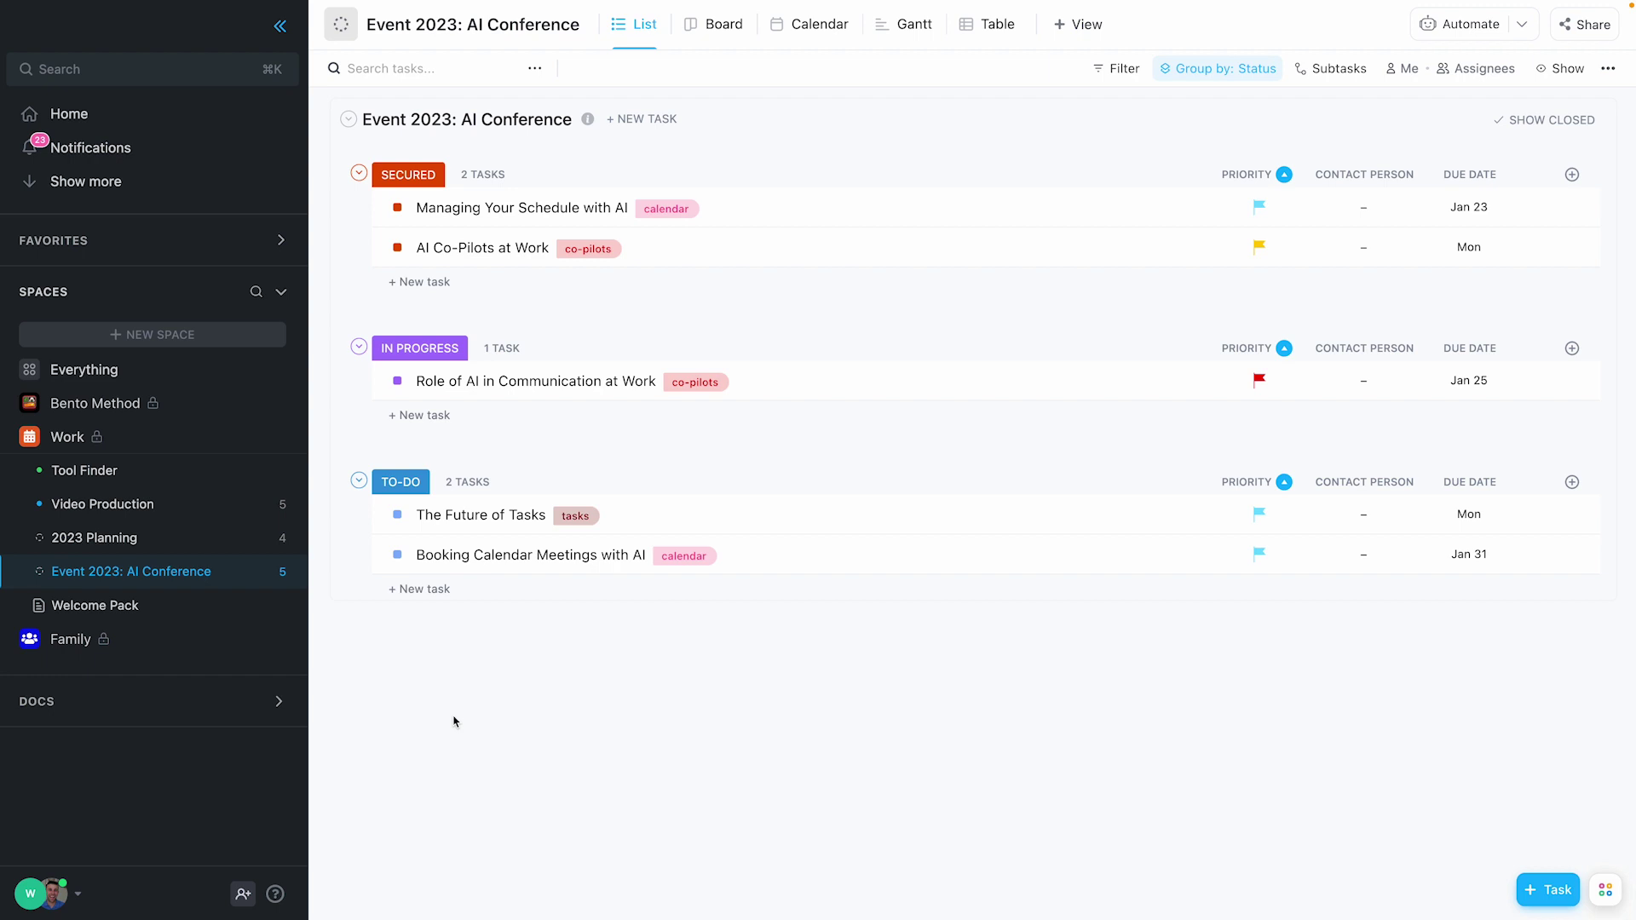